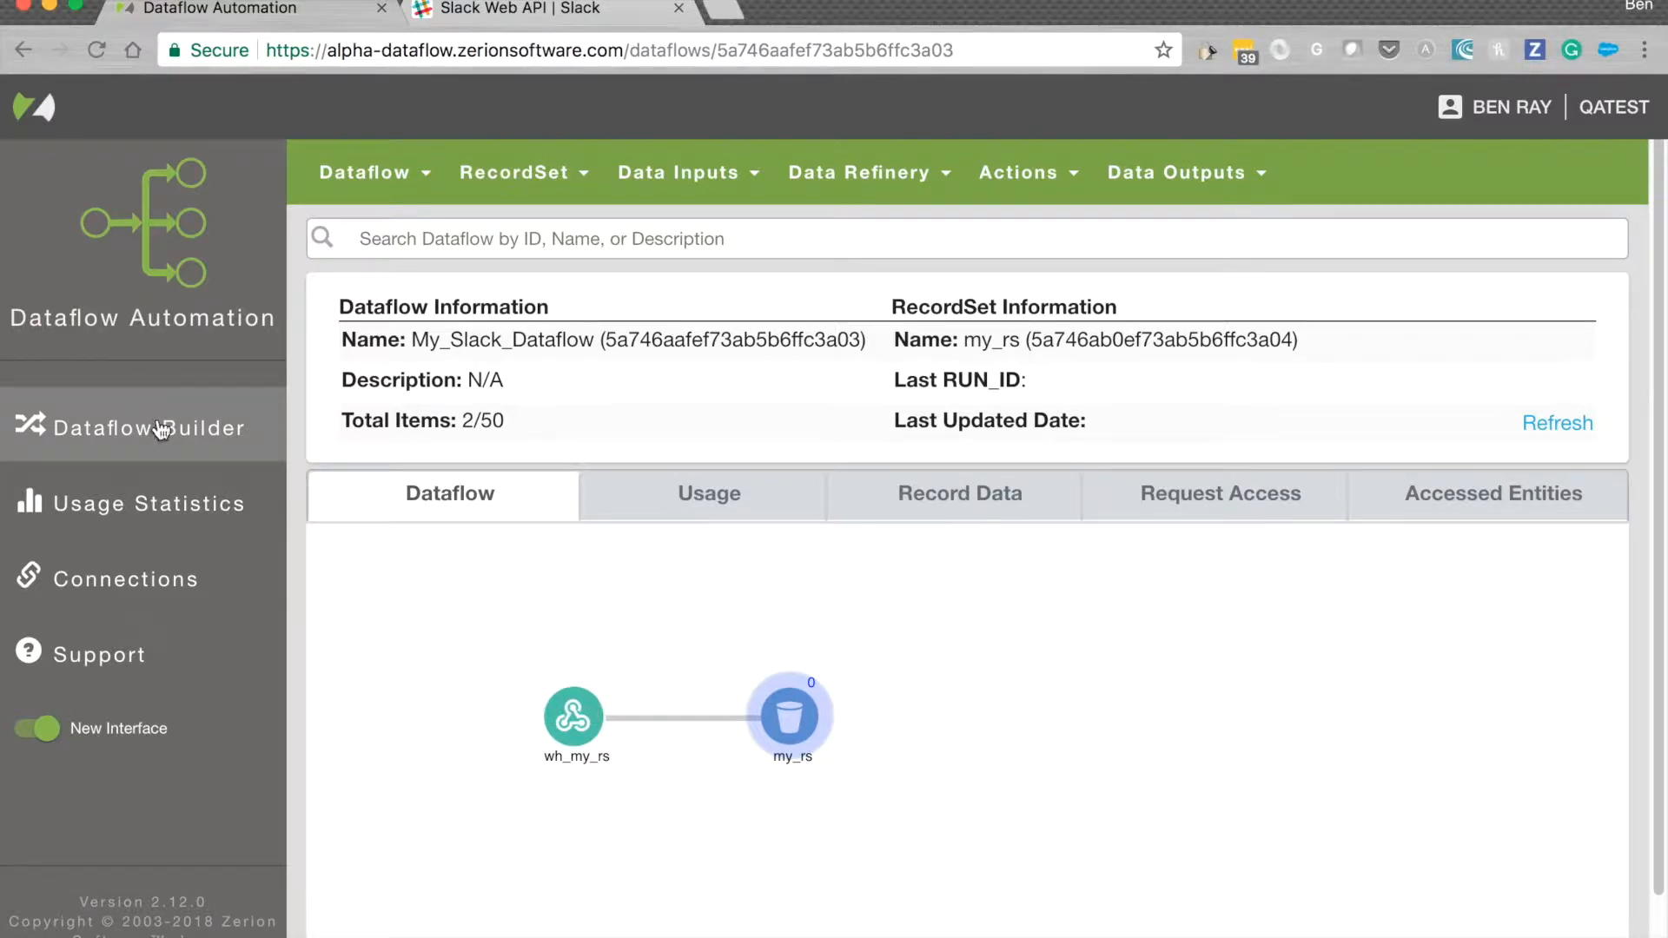
Inspect the webhook details of wh_my_rs, and reselect the my_rs record set in the dataflow diagram
{"action": "left_click", "coordinate": [786, 734]}
{"action": "left_click", "coordinate": [782, 737]}
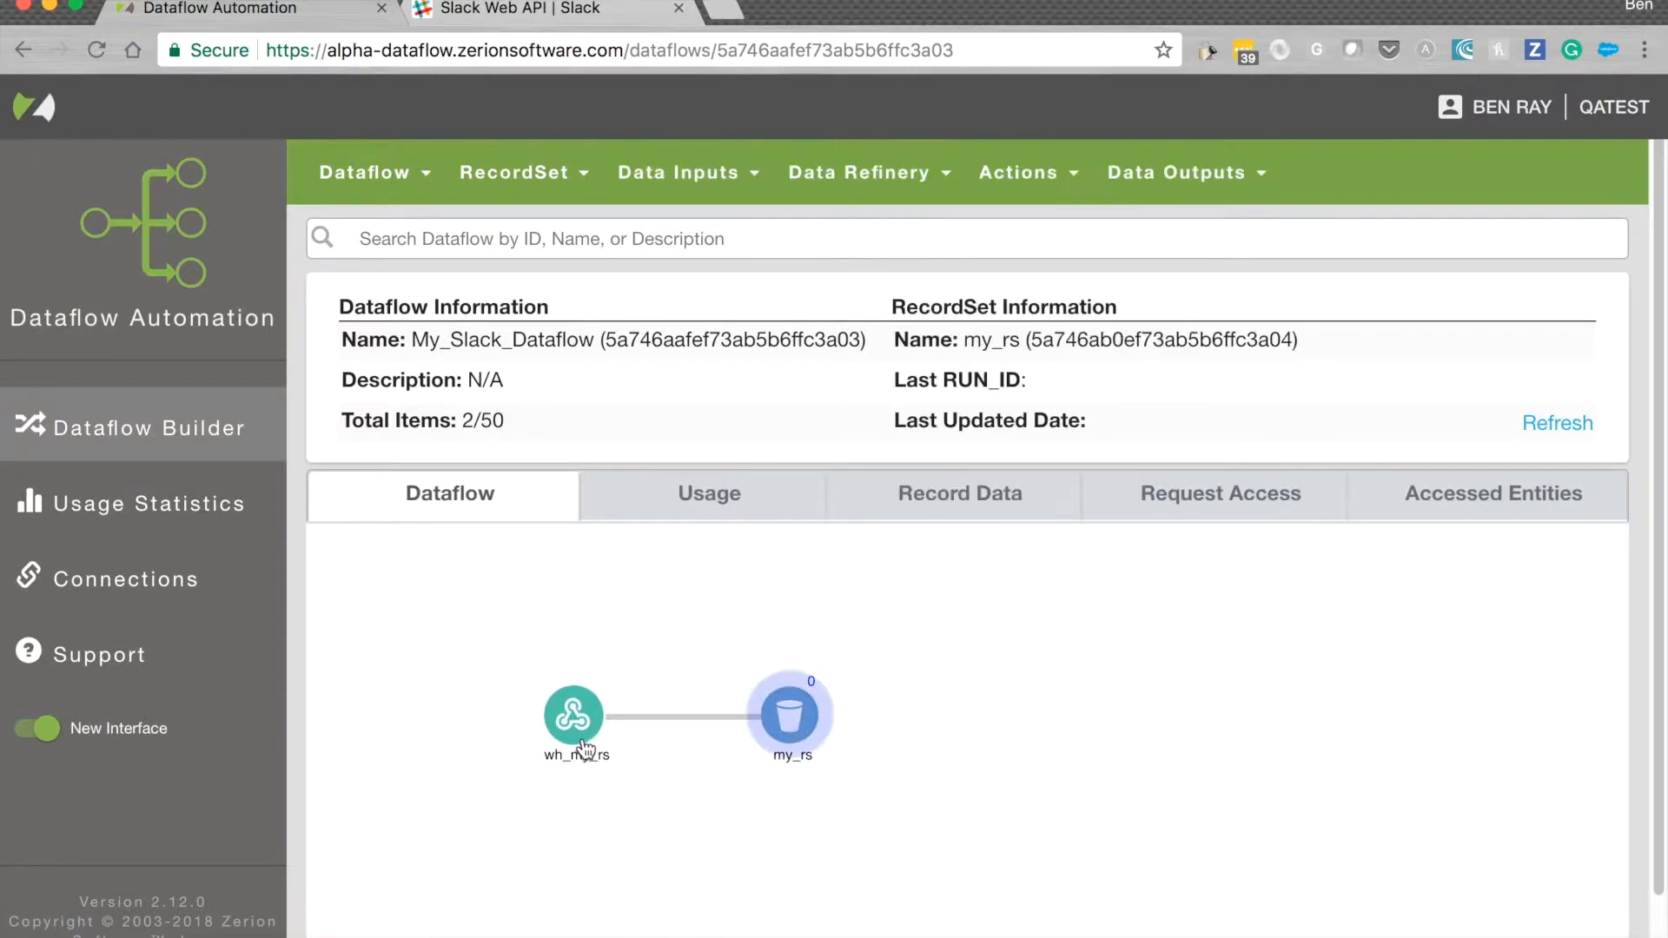
{"action": "left_click", "coordinate": [581, 736]}
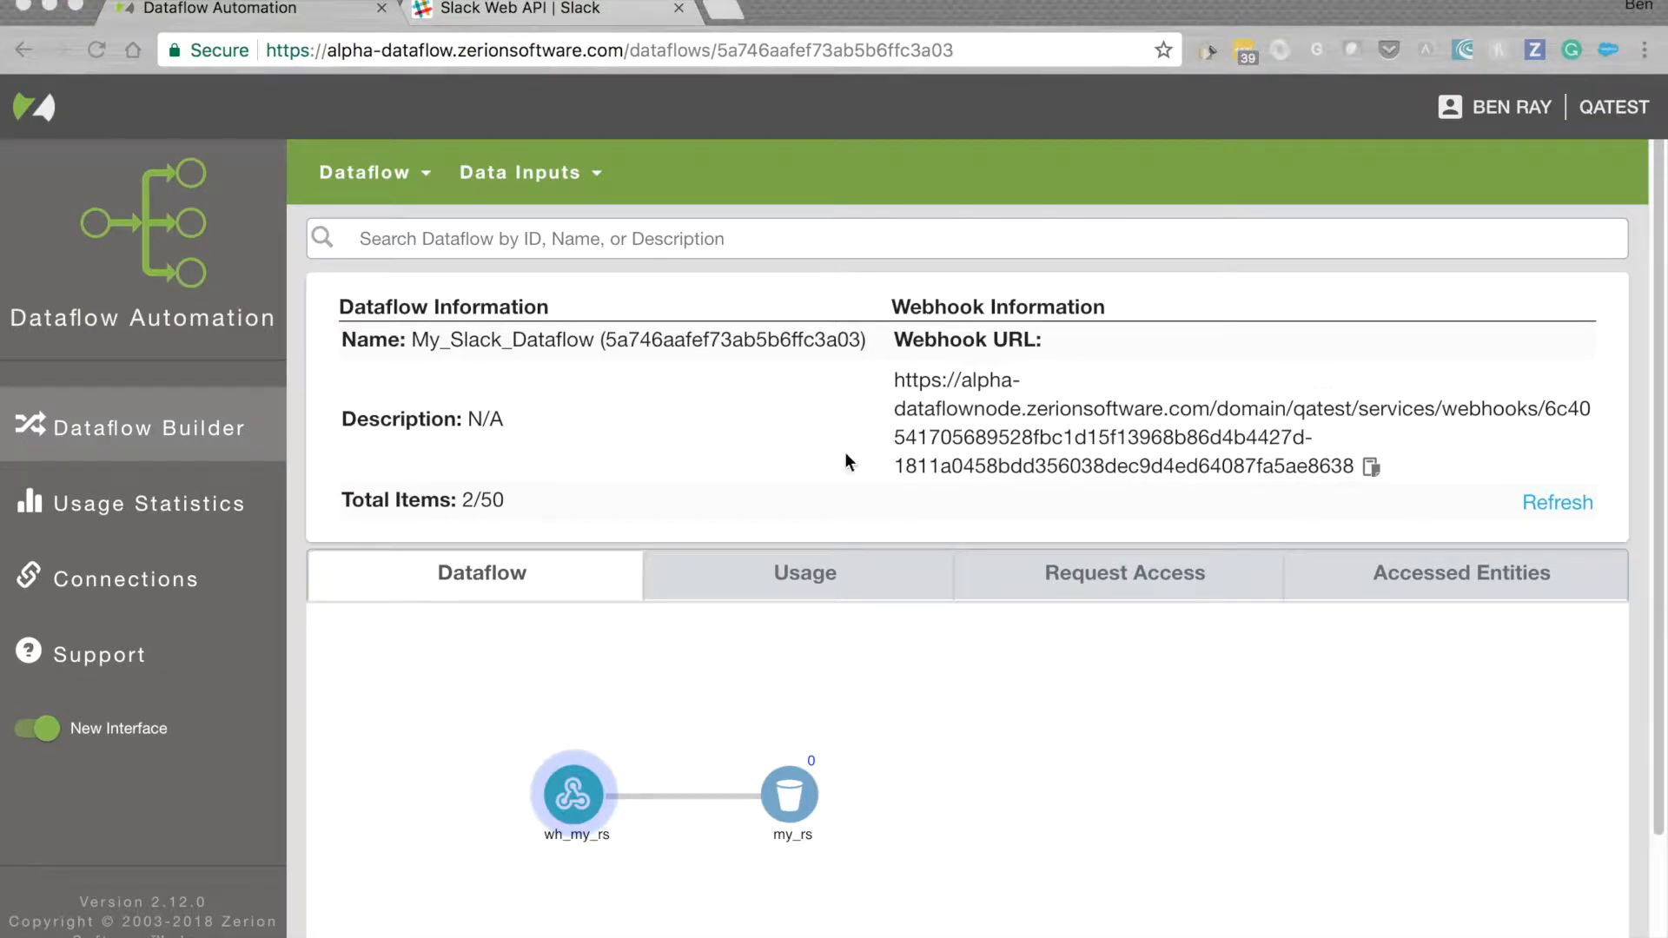
{"action": "left_click", "coordinate": [839, 453]}
{"action": "left_click", "coordinate": [790, 793]}
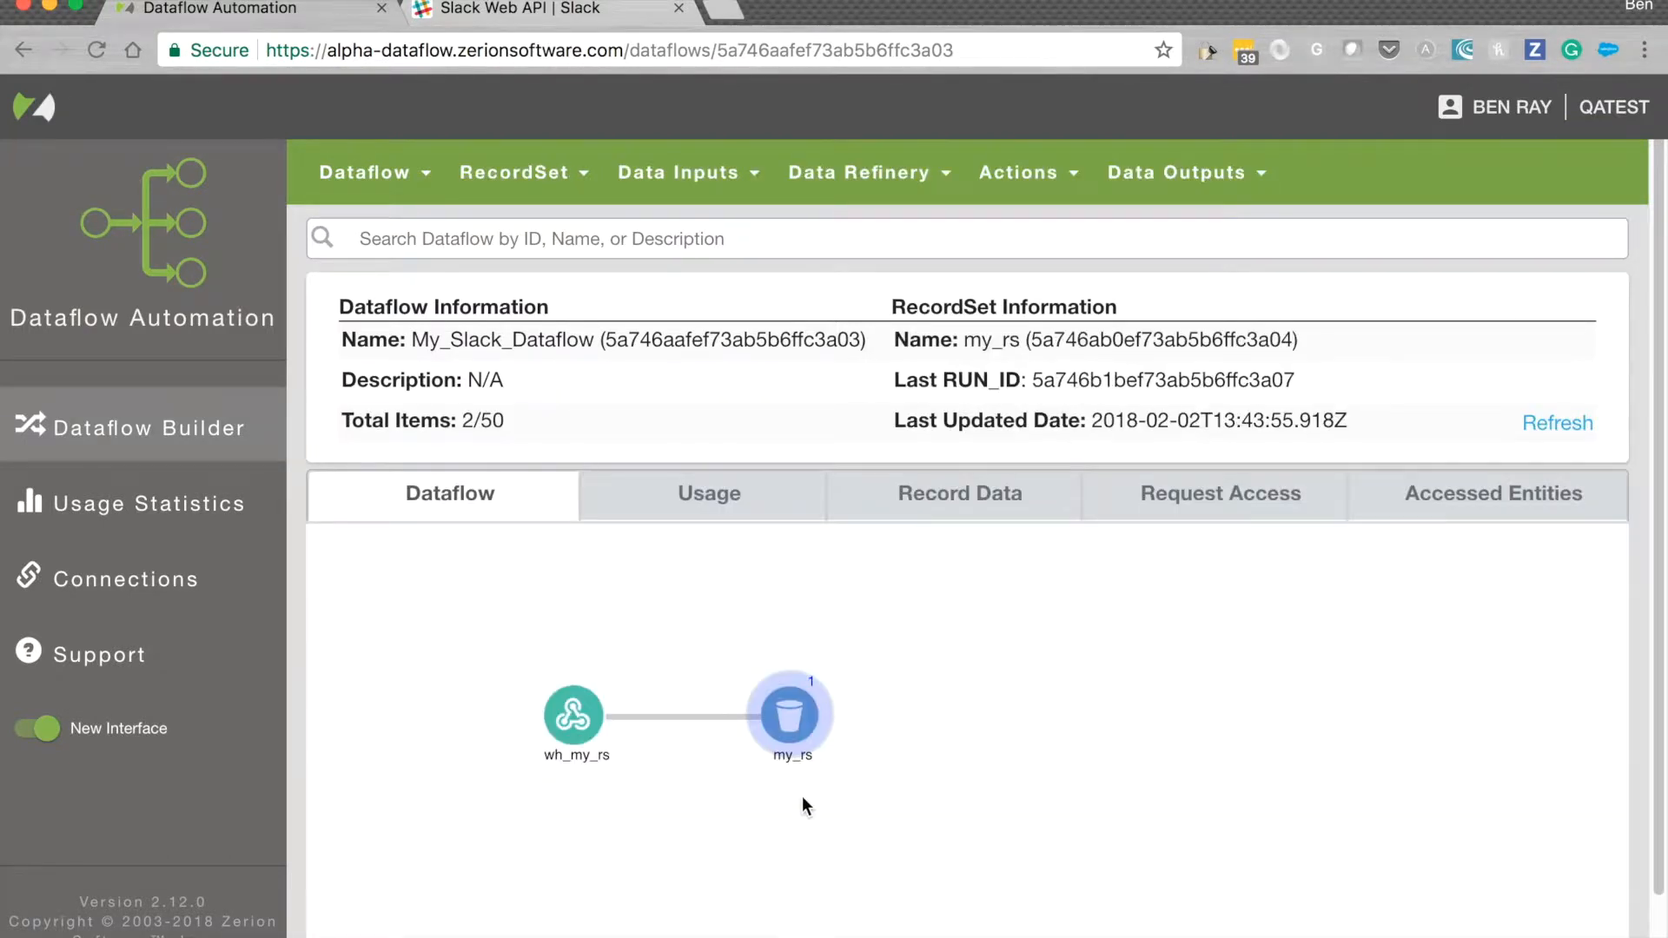
View the full record stored in my_rs, examine its channel_name and channel_id fields, and return to the dataflow diagram
{"action": "left_click", "coordinate": [970, 496]}
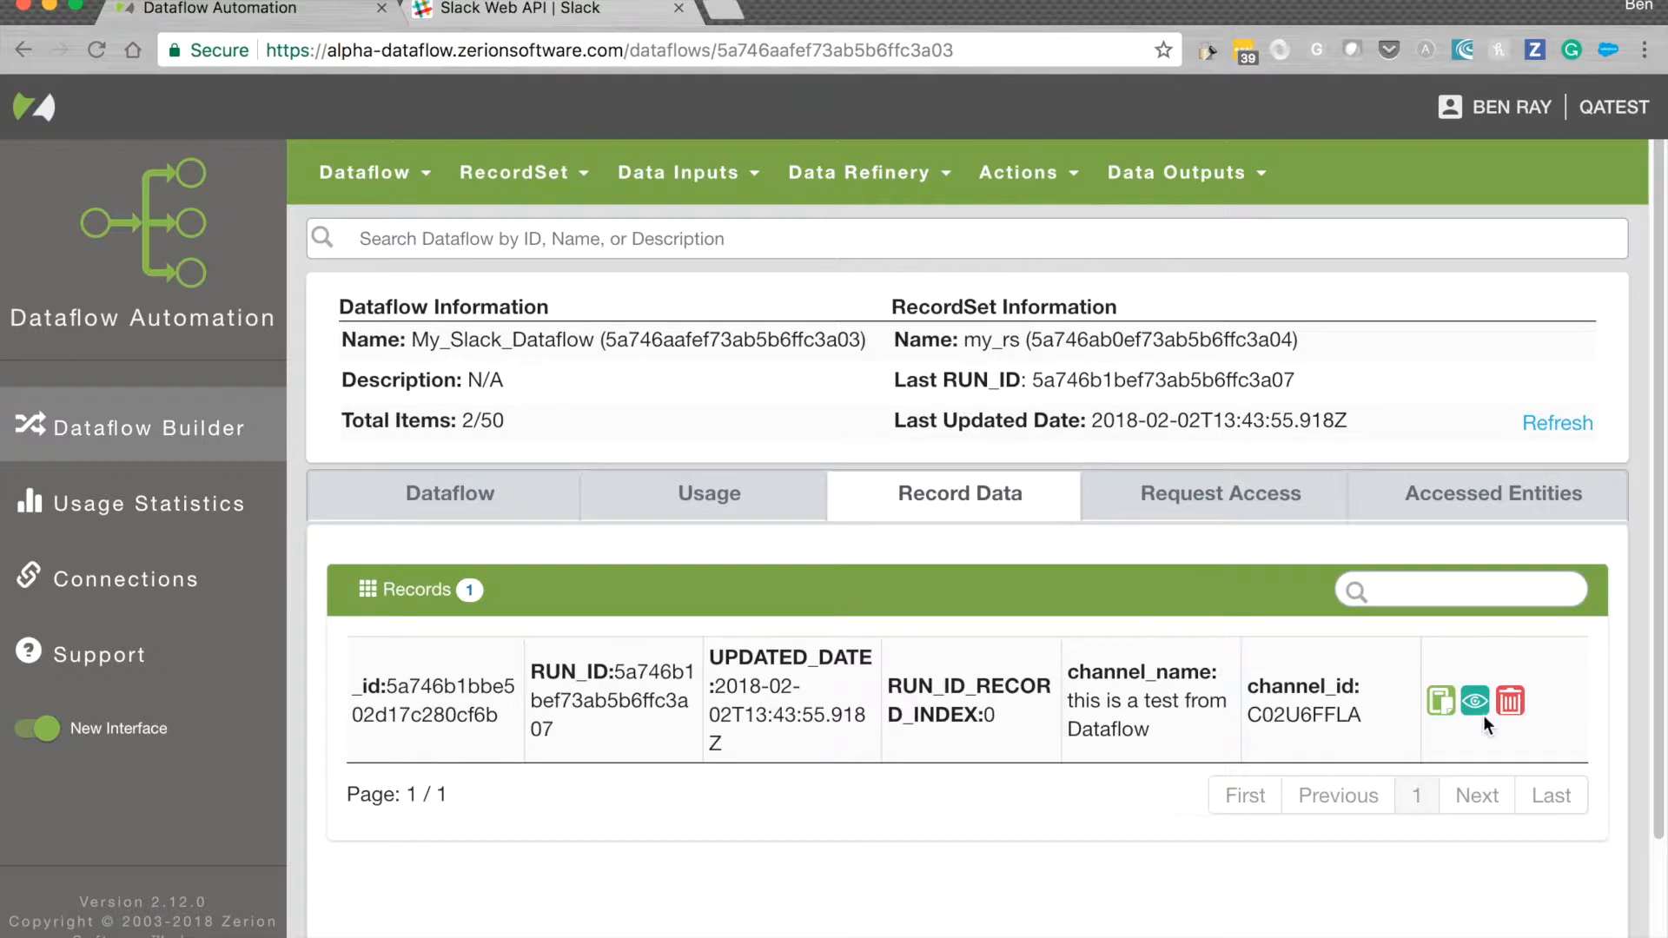
{"action": "left_click", "coordinate": [1485, 711]}
{"action": "left_click", "coordinate": [389, 280]}
{"action": "double_click", "coordinate": [389, 280]}
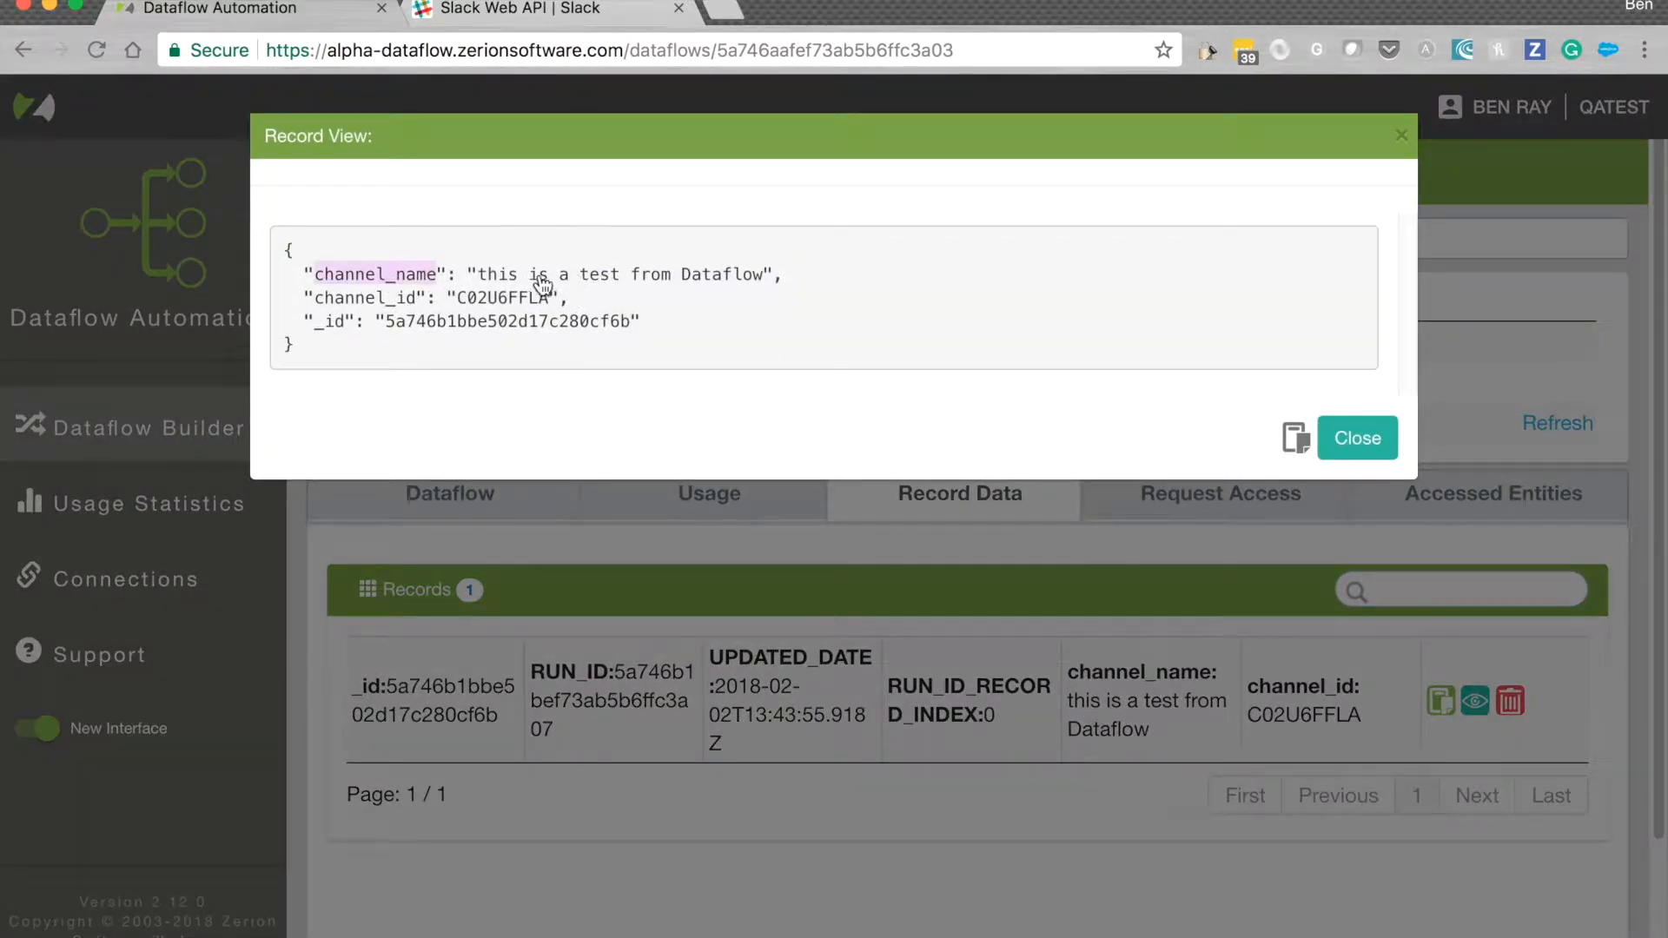
{"action": "left_click_drag", "start_coordinate": [478, 276], "coordinate": [764, 278]}
{"action": "double_click", "coordinate": [506, 300]}
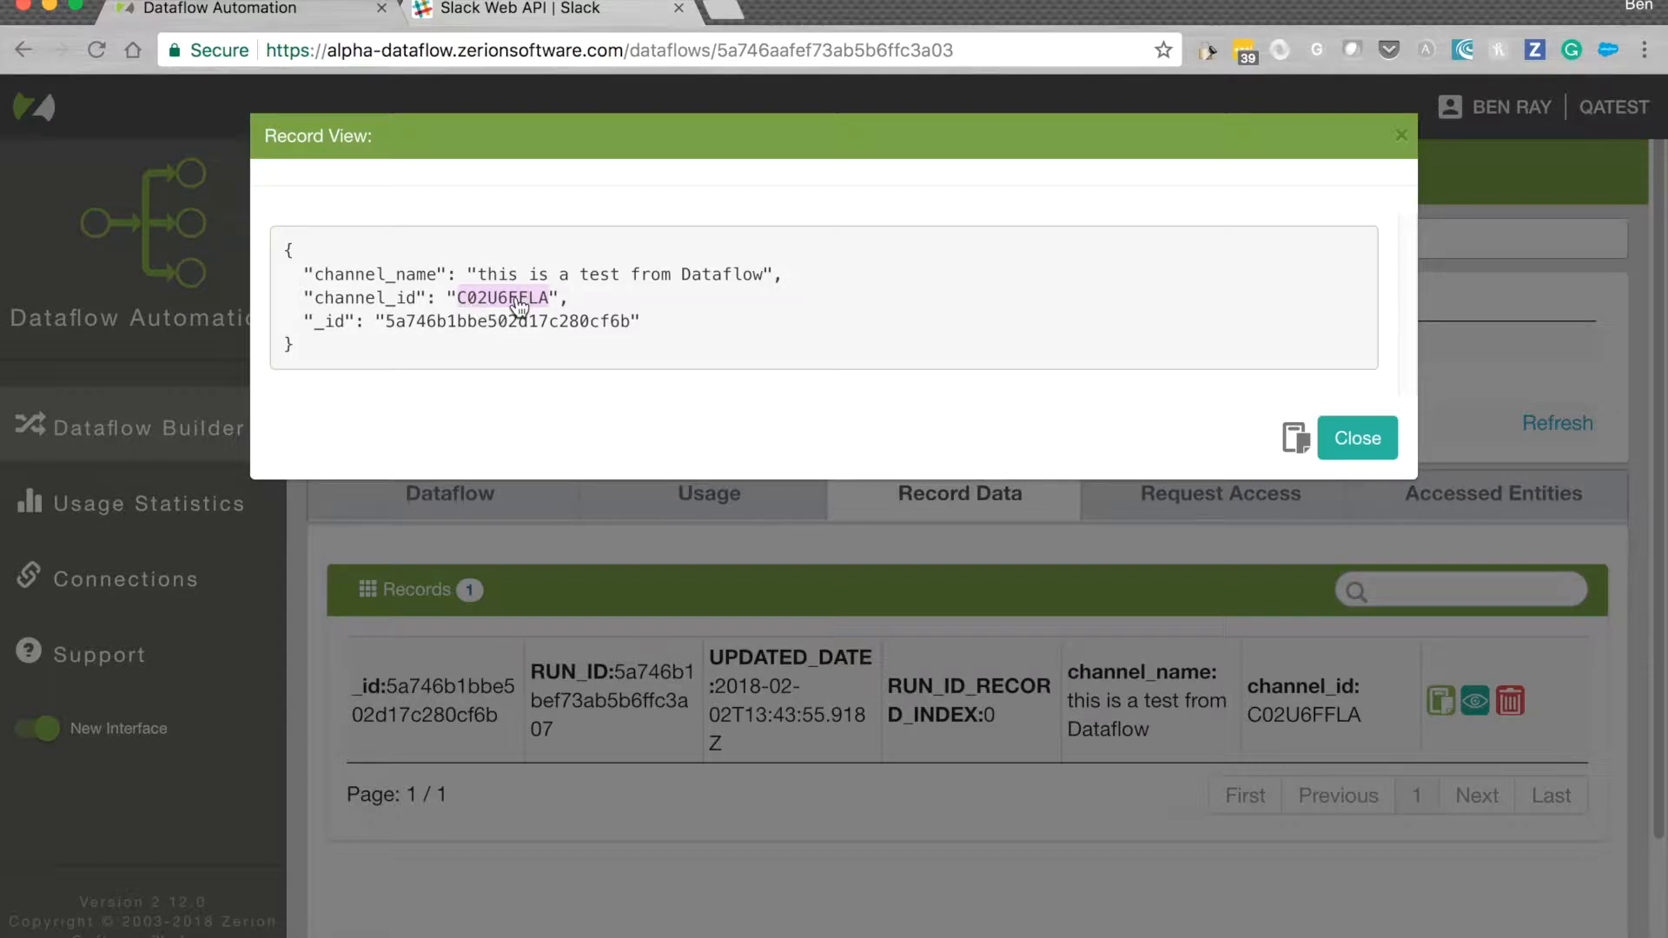
{"action": "left_click", "coordinate": [1361, 439]}
{"action": "left_click", "coordinate": [489, 495]}
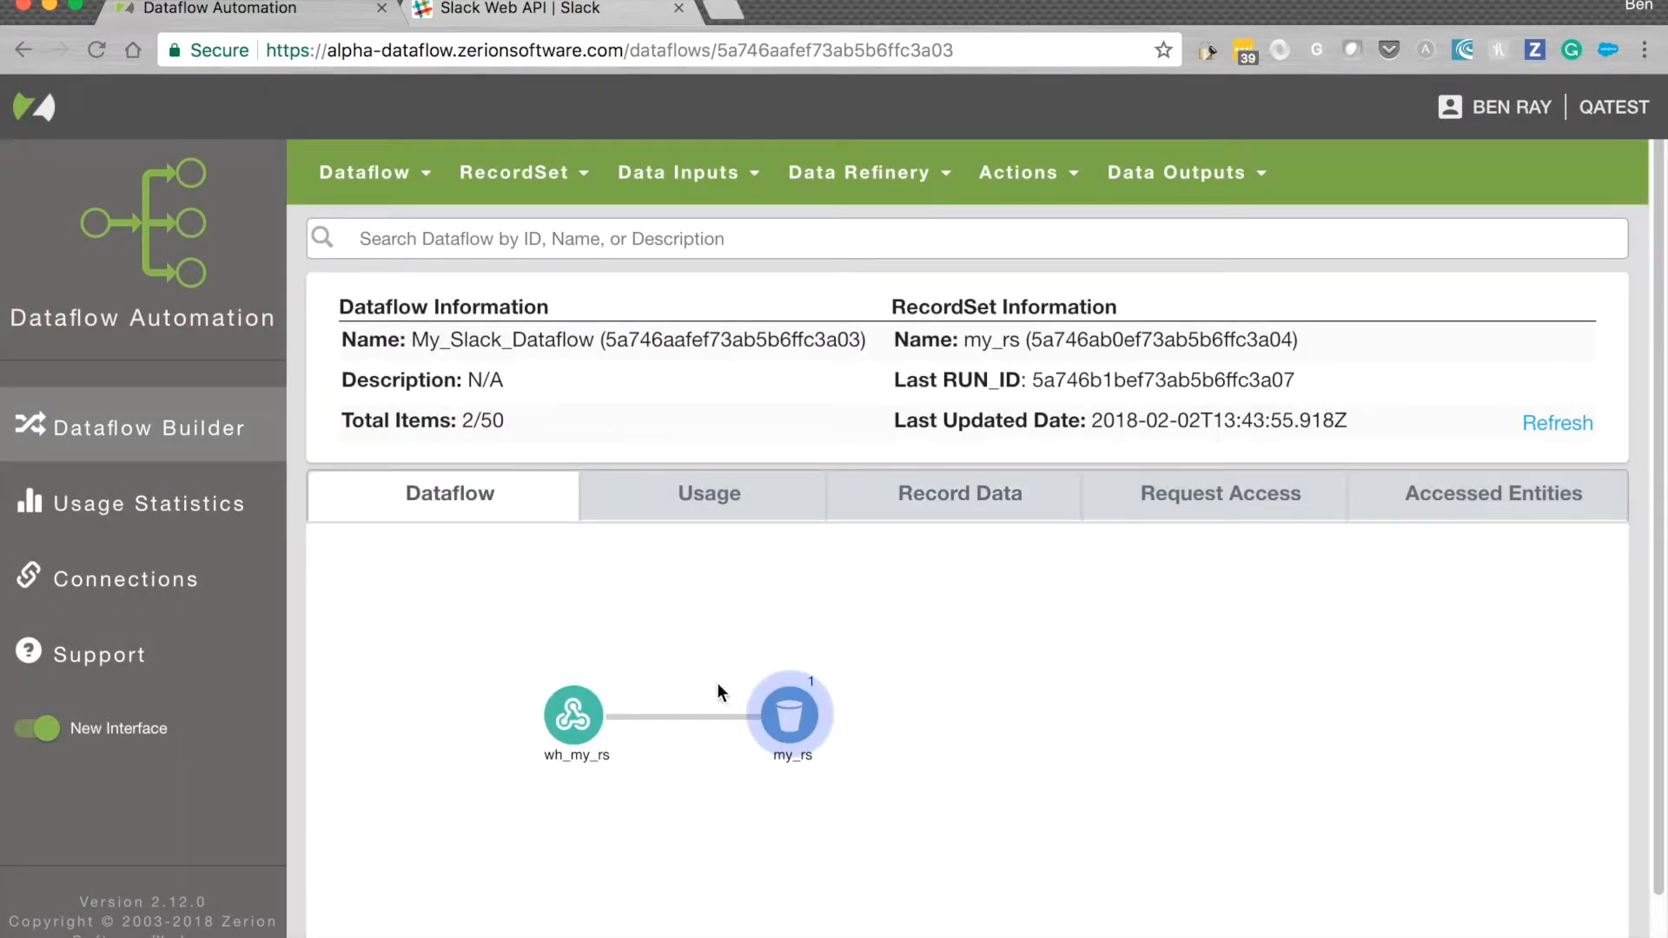
Add an HTTP Request action to the my_rs record set and name it To_Slack
{"action": "left_click", "coordinate": [1022, 178]}
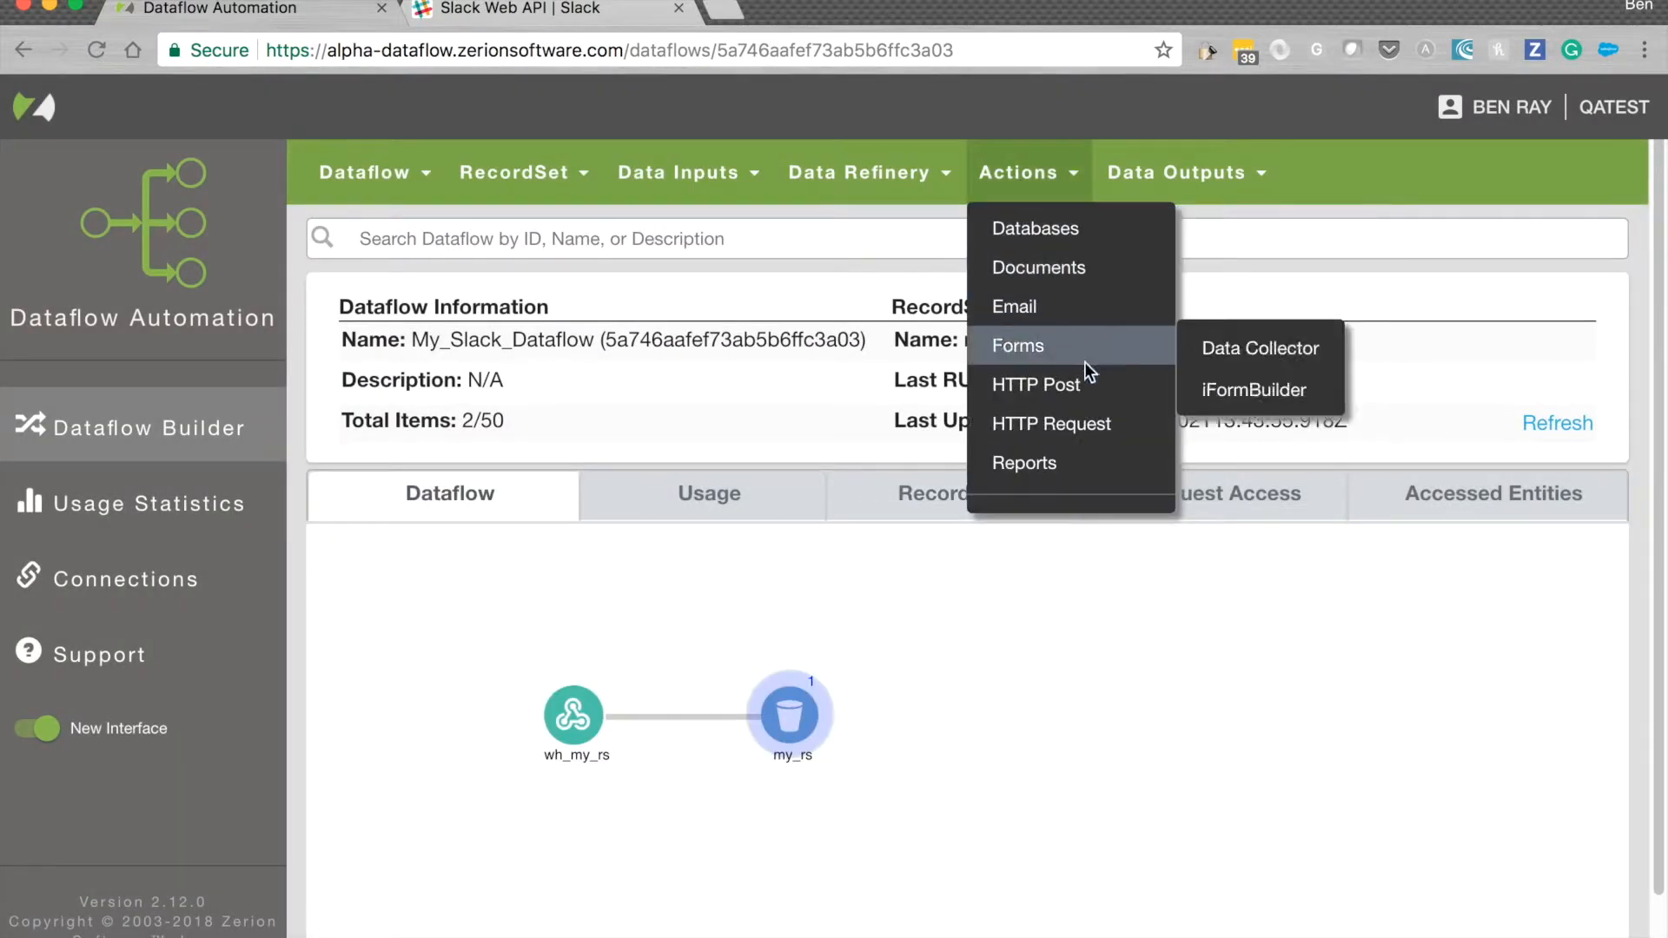
{"action": "left_click", "coordinate": [1090, 425]}
{"action": "left_click", "coordinate": [521, 317]}
{"action": "type", "text": "To_Slack"}
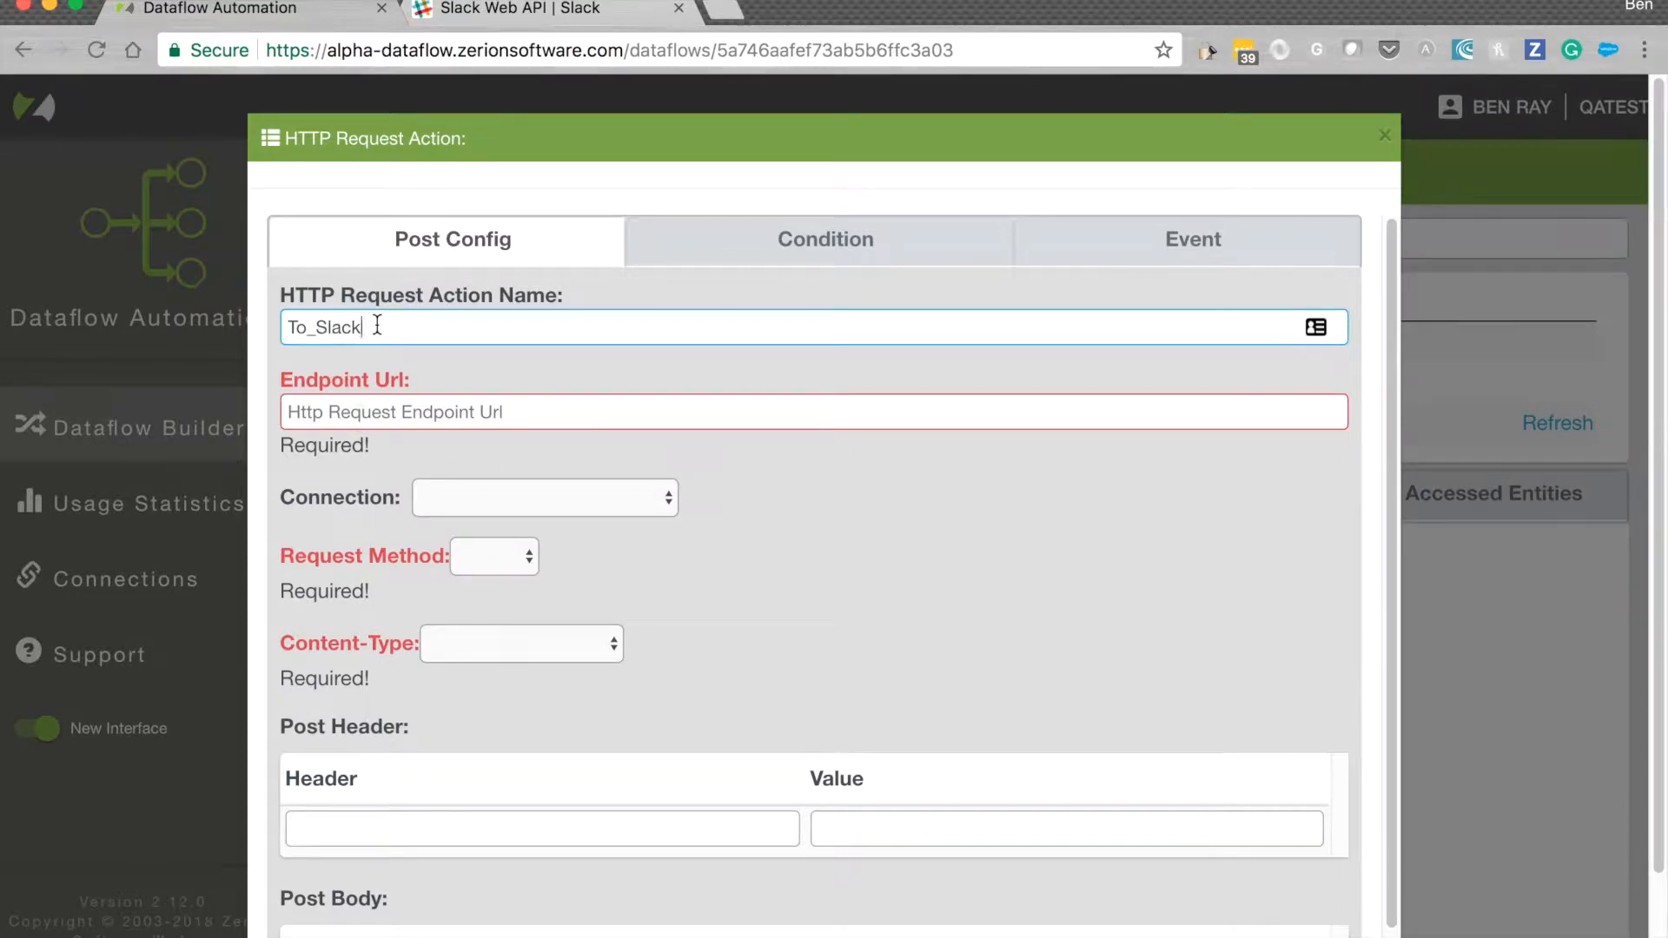
{"action": "left_click_drag", "start_coordinate": [372, 325], "coordinate": [279, 328]}
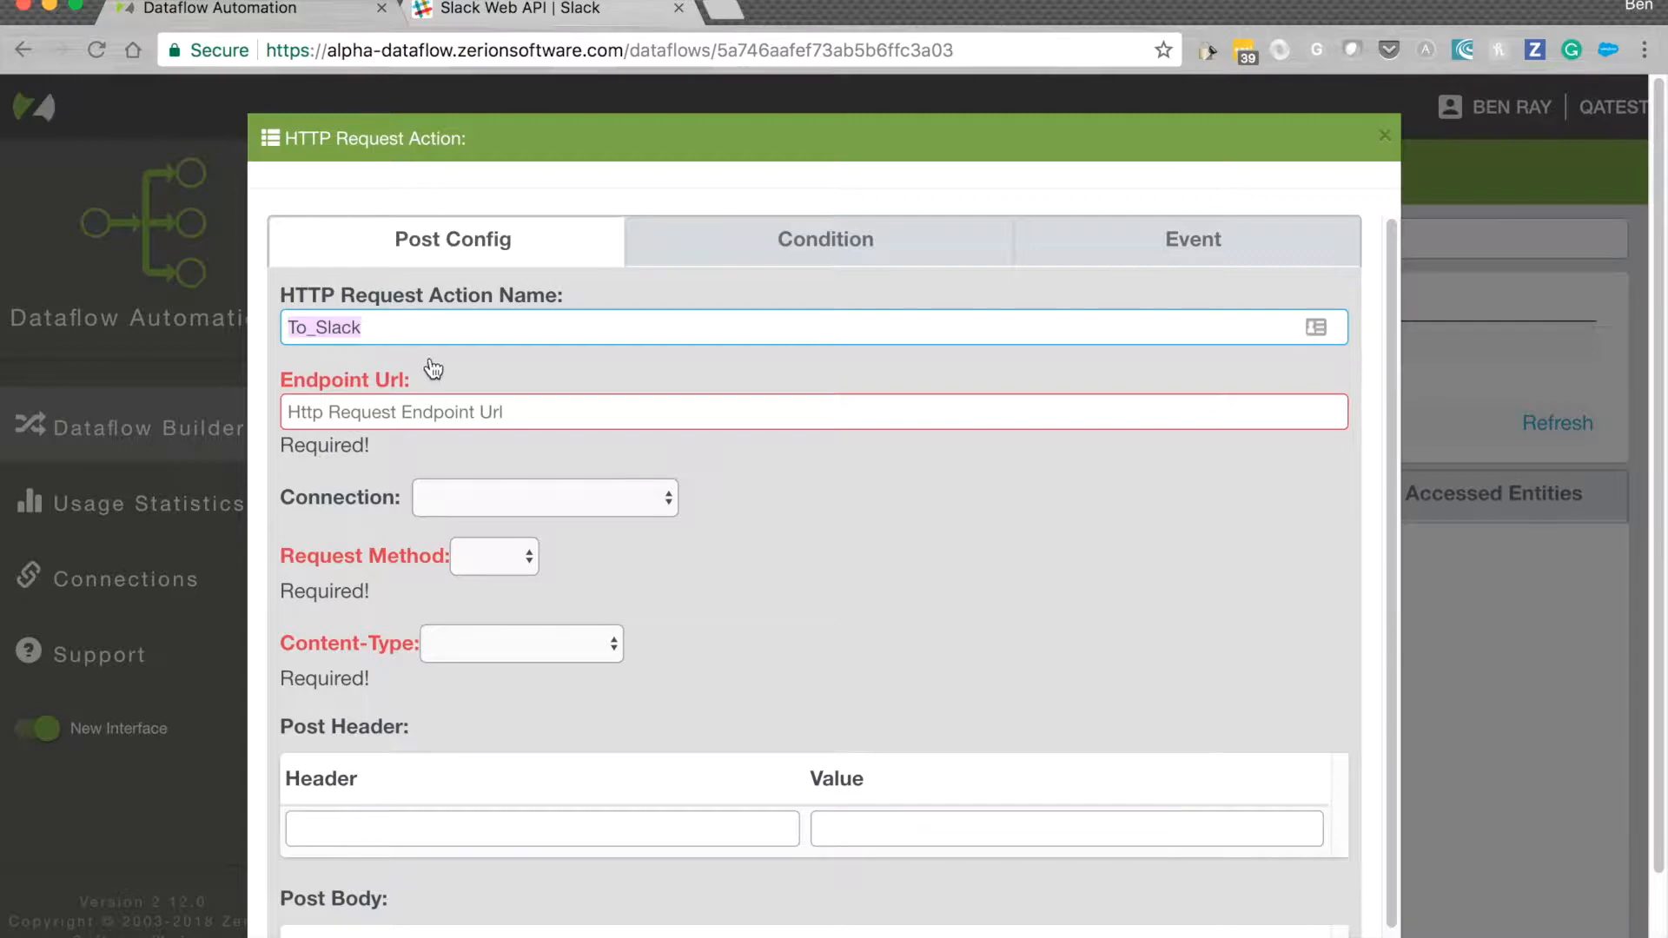
{"action": "left_click", "coordinate": [413, 408]}
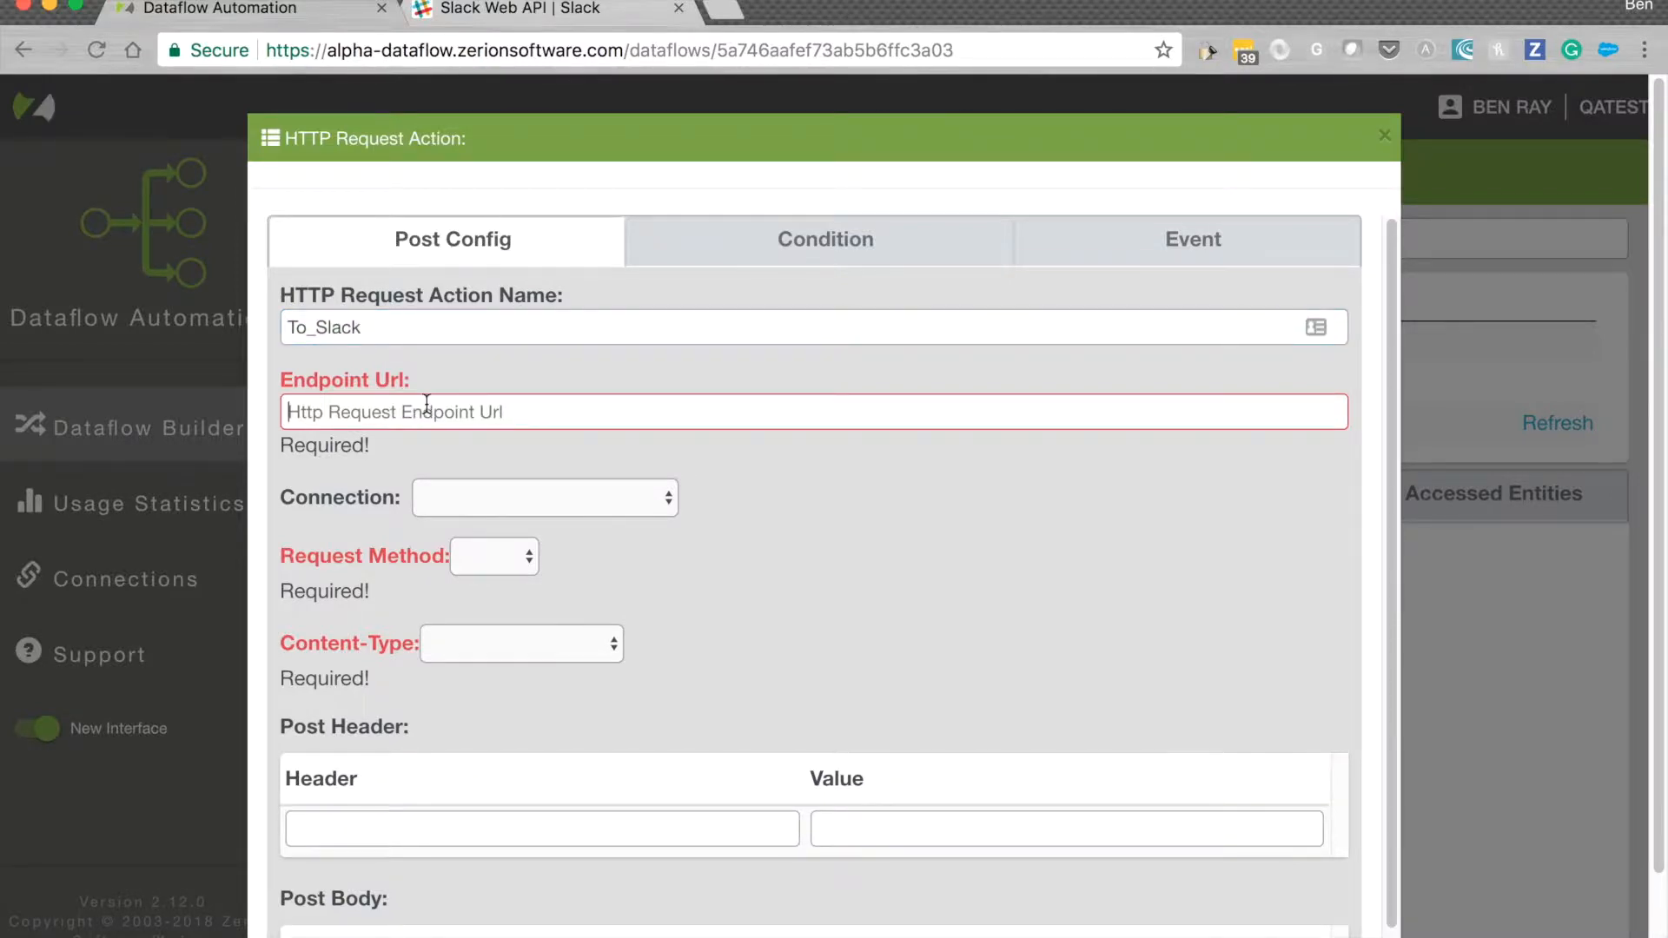
Switch to the Slack Web API documentation and open the channels method family from its Methods list
{"action": "left_click", "coordinate": [505, 13]}
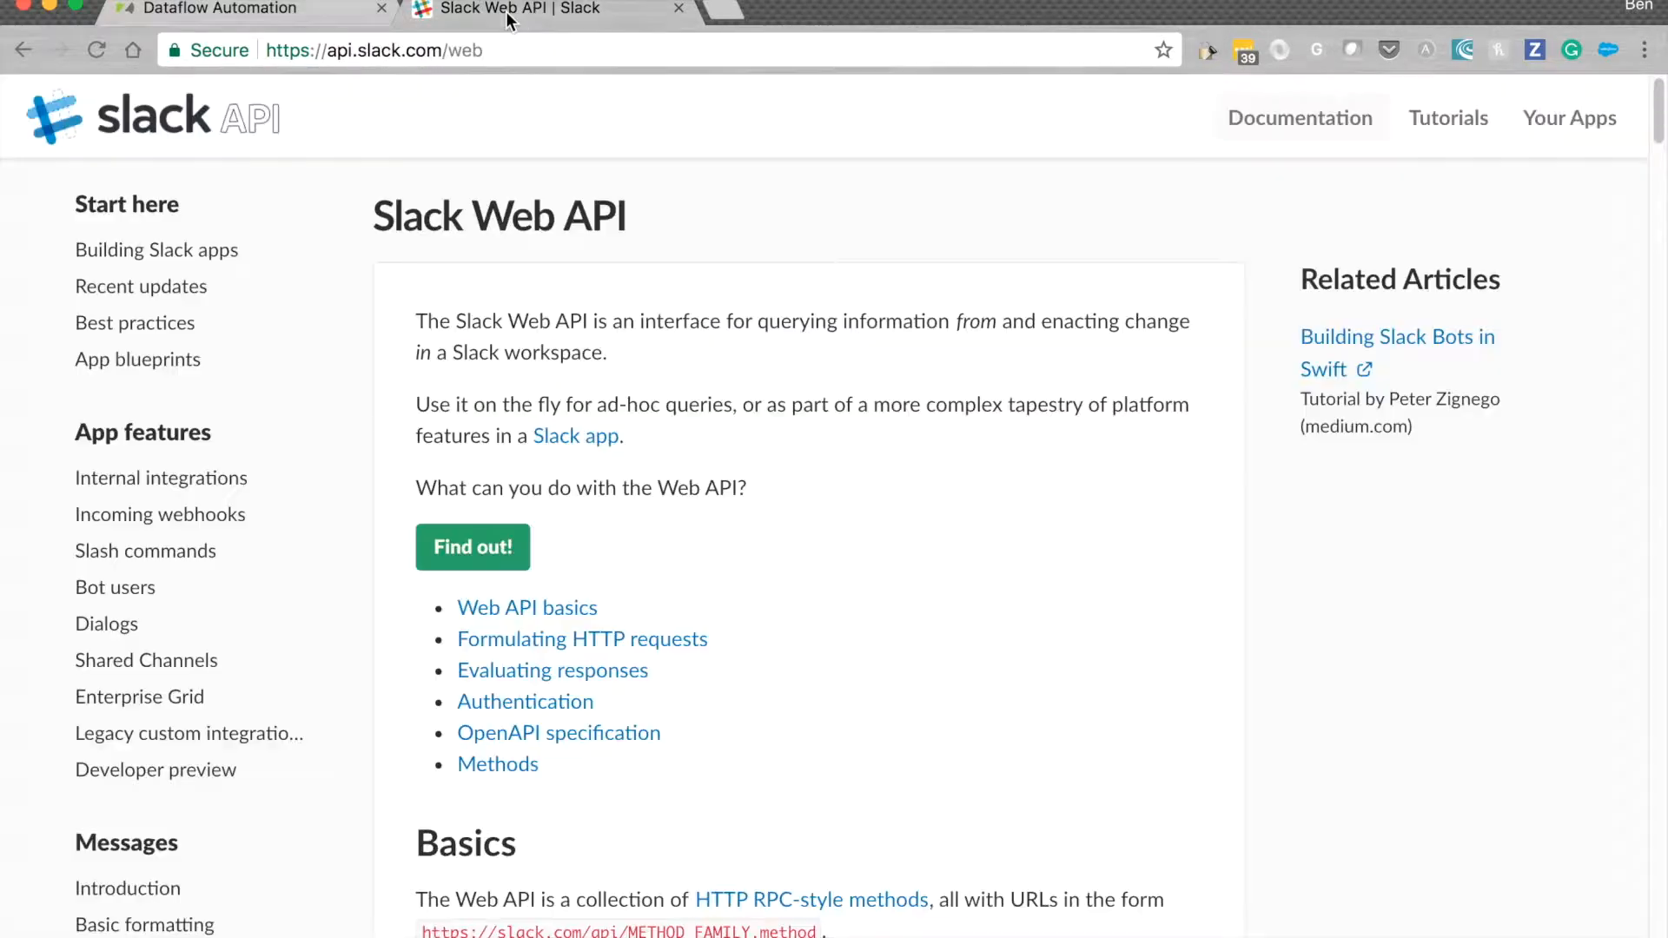
{"action": "left_click", "coordinate": [496, 50]}
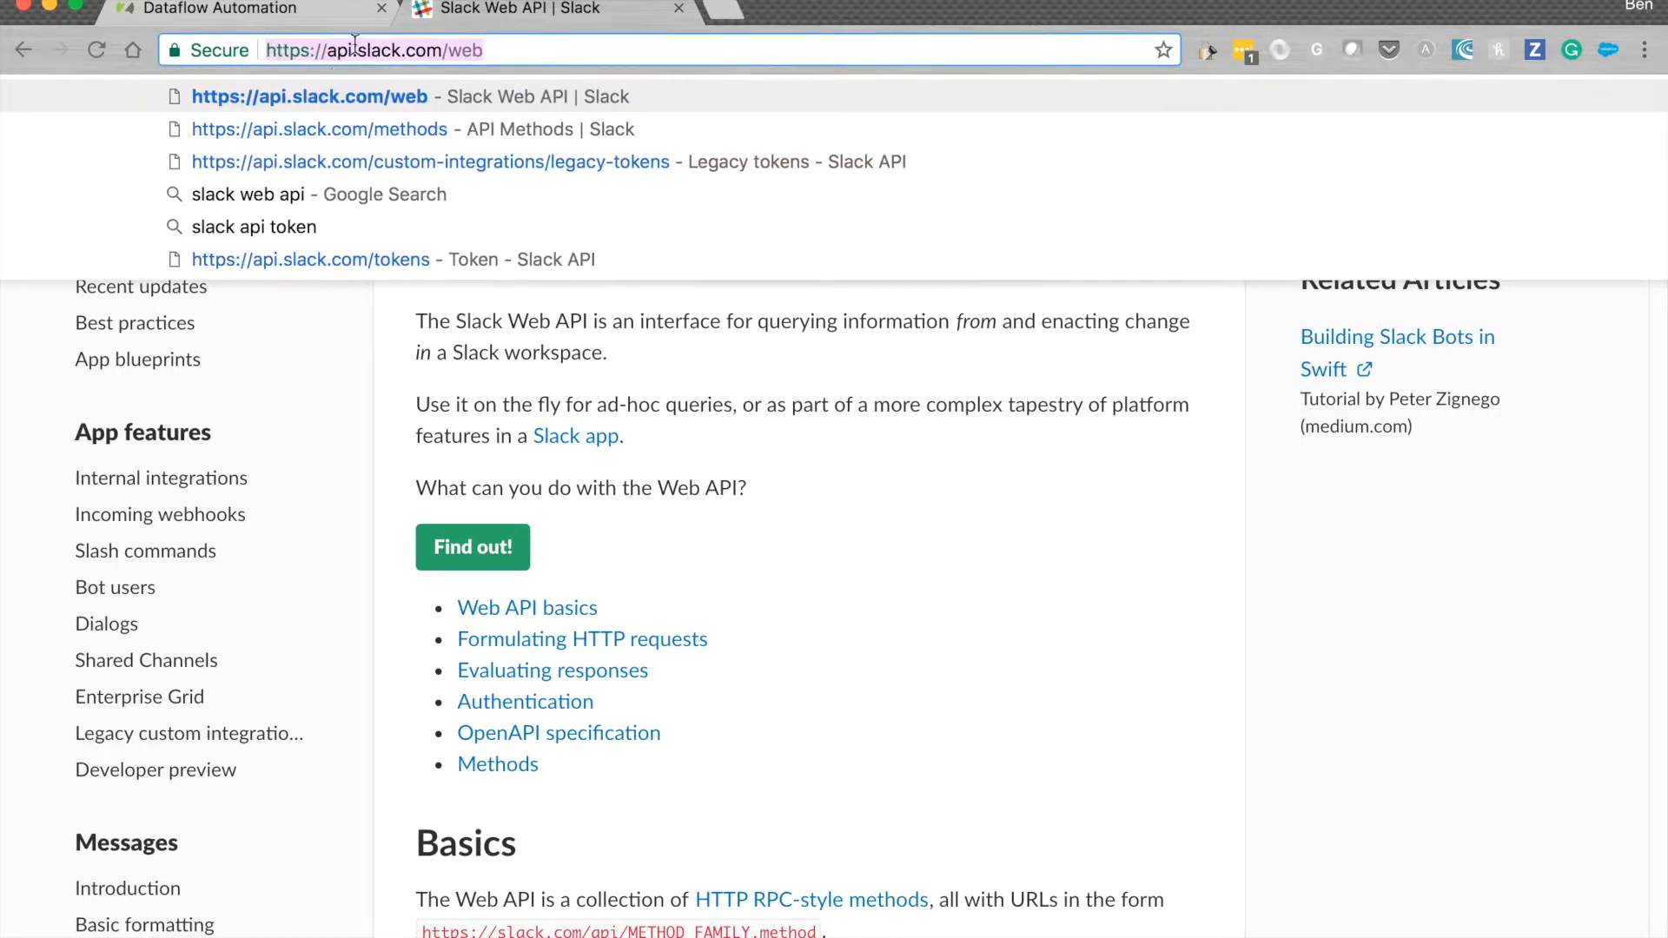
{"action": "left_click", "coordinate": [409, 351]}
{"action": "scroll", "coordinate": [428, 434], "scroll_direction": "down", "scroll_amount": 3}
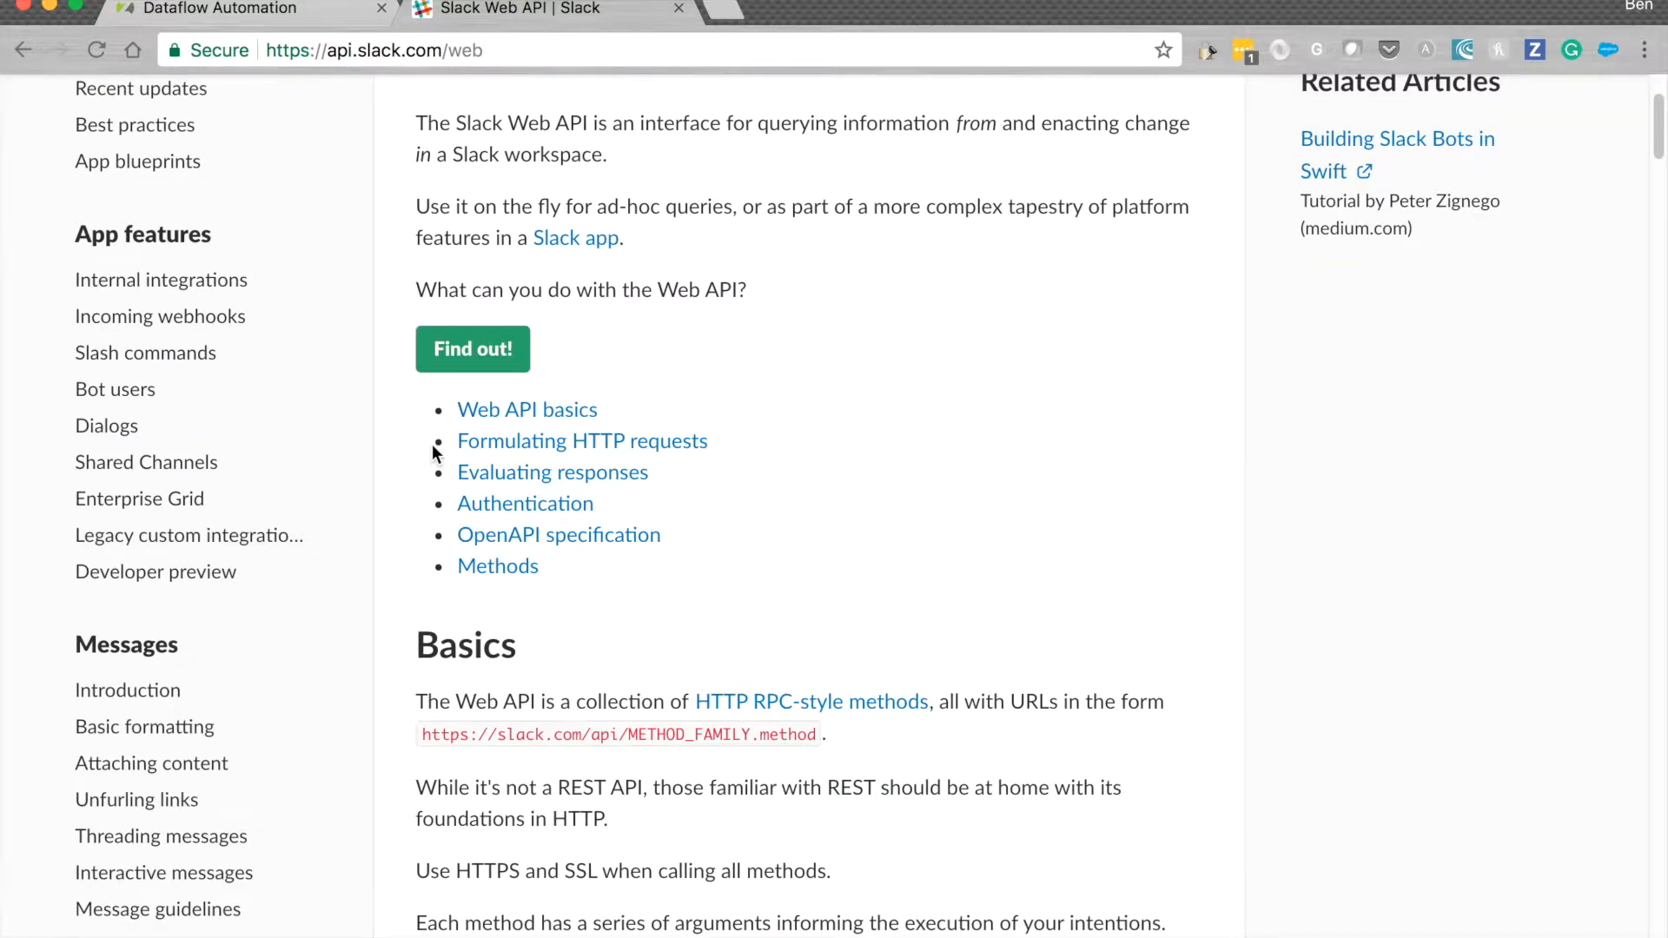
{"action": "scroll", "coordinate": [433, 446], "scroll_direction": "down", "scroll_amount": 20}
{"action": "scroll", "coordinate": [422, 456], "scroll_direction": "up", "scroll_amount": 20}
{"action": "scroll", "coordinate": [422, 455], "scroll_direction": "down", "scroll_amount": 8}
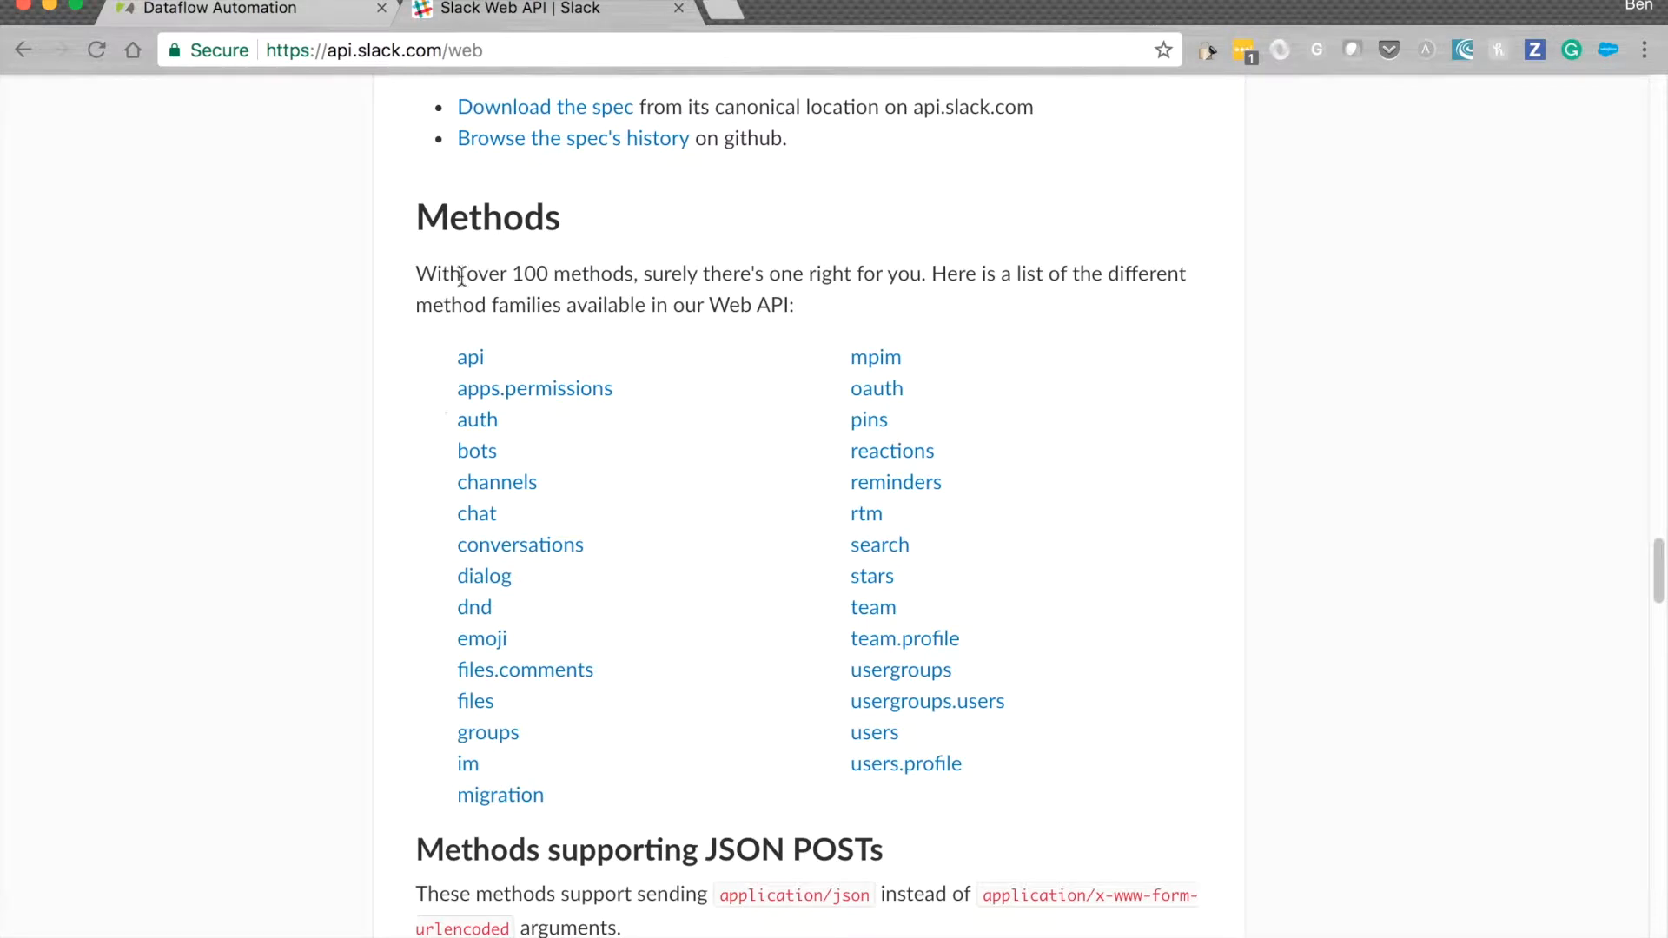
{"action": "scroll", "coordinate": [425, 434], "scroll_direction": "down", "scroll_amount": 1}
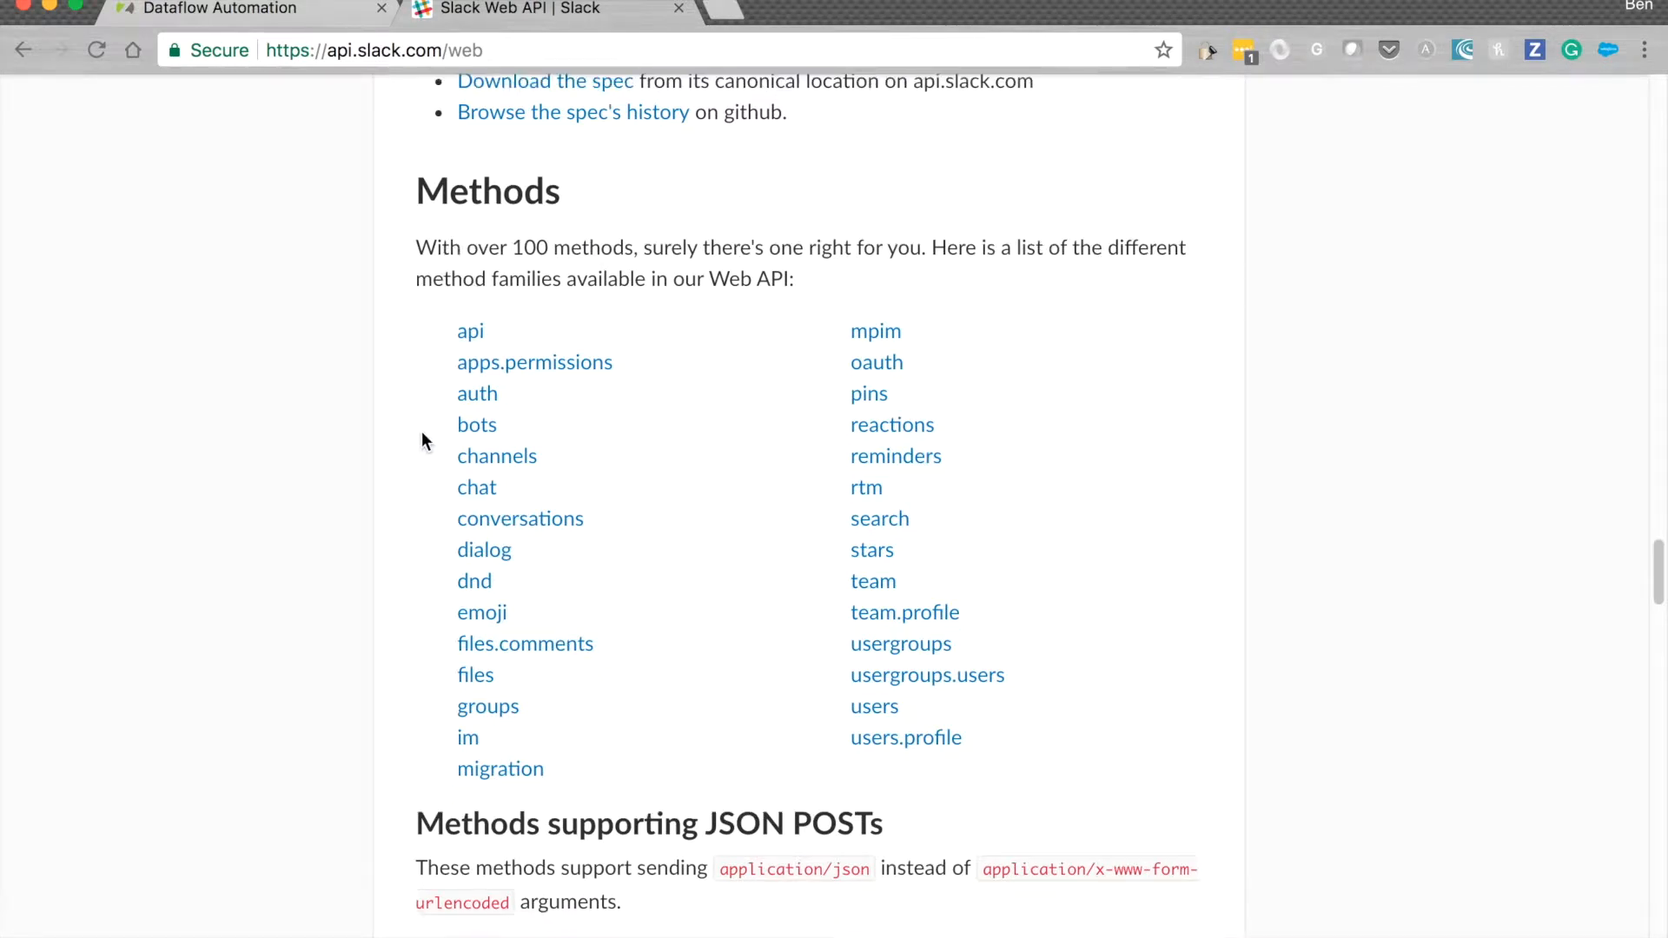
{"action": "left_click", "coordinate": [481, 460]}
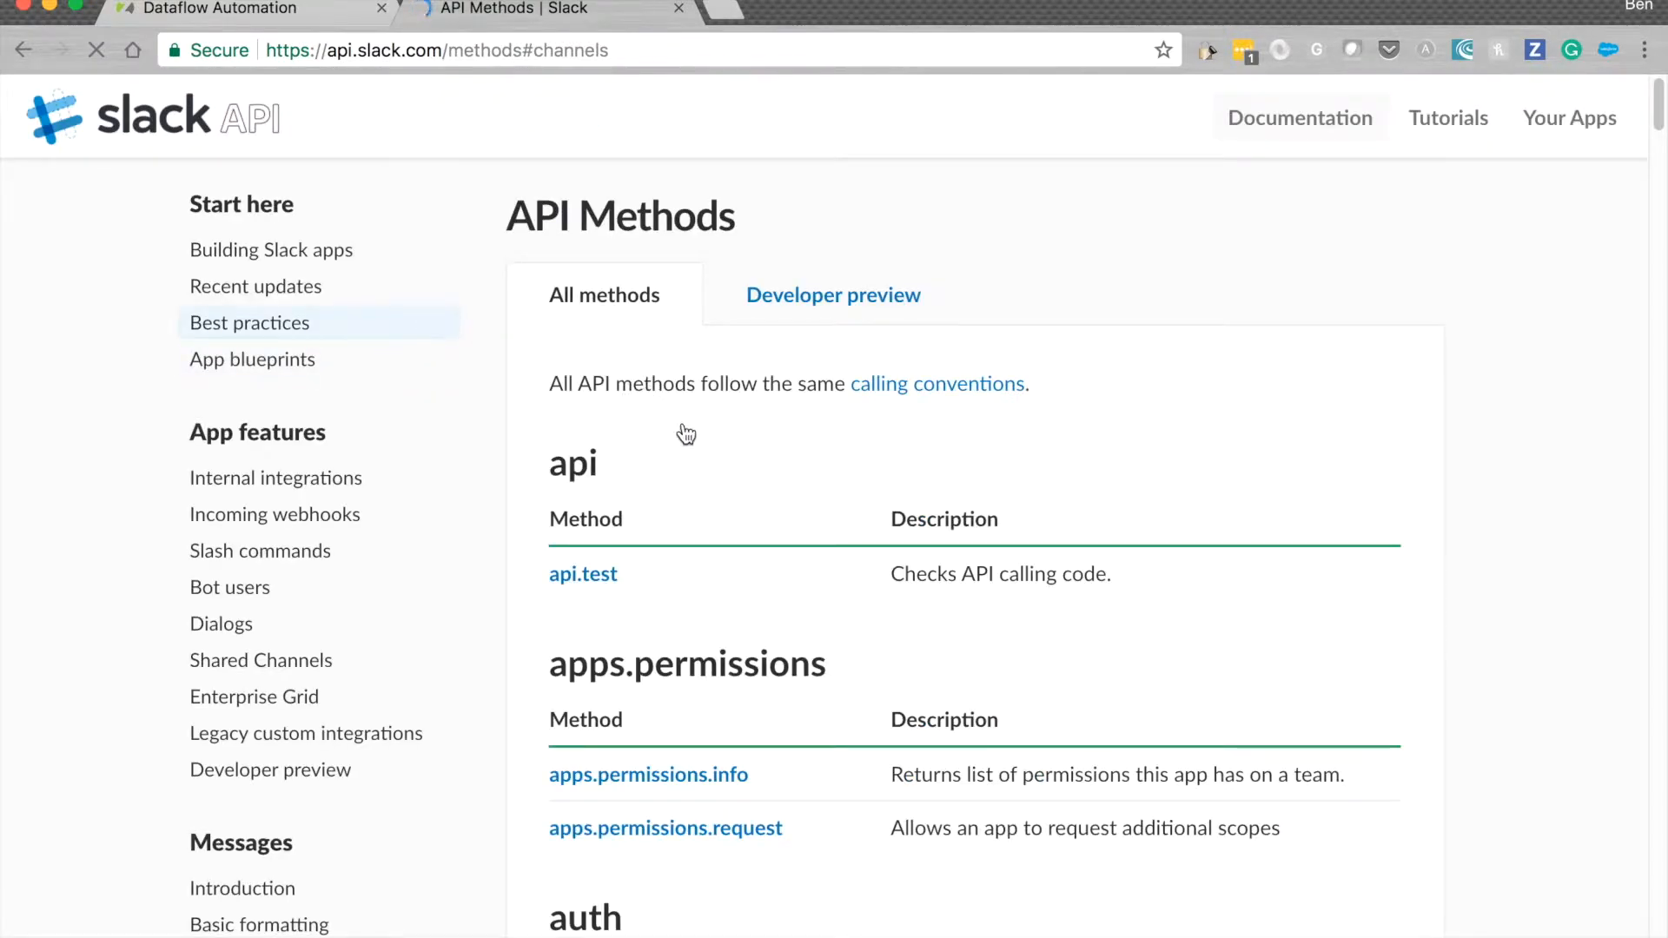
Open the documentation of the channels.history method and copy its method URL
{"action": "scroll", "coordinate": [695, 478], "scroll_direction": "down", "scroll_amount": 10}
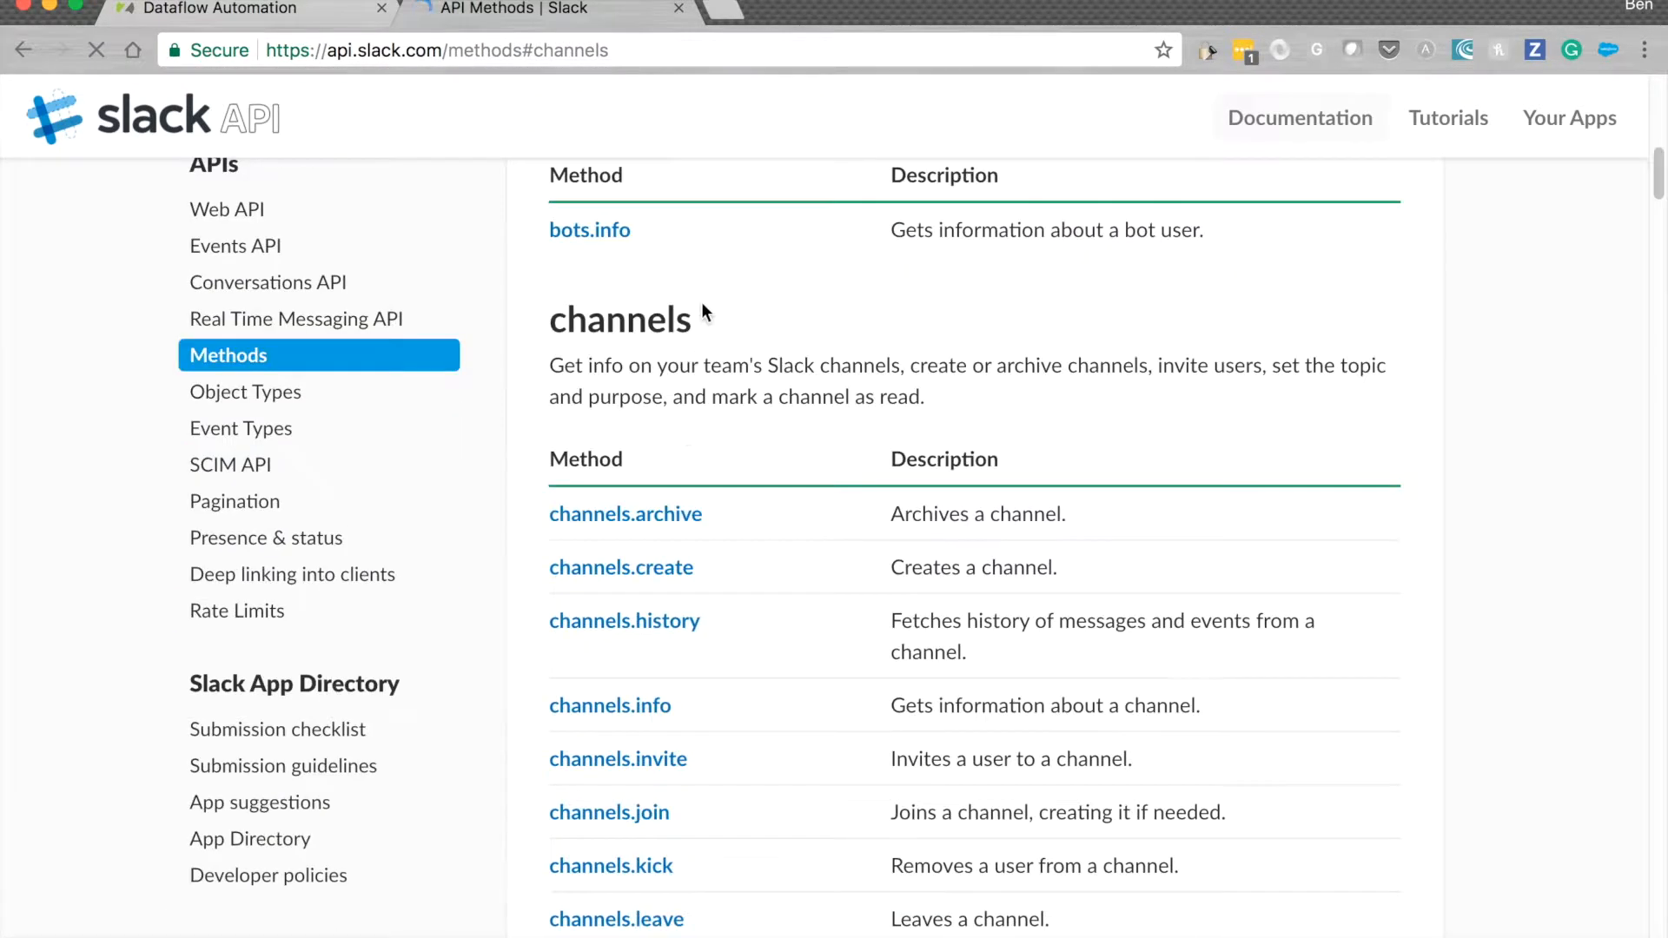
{"action": "scroll", "coordinate": [700, 373], "scroll_direction": "up", "scroll_amount": 6}
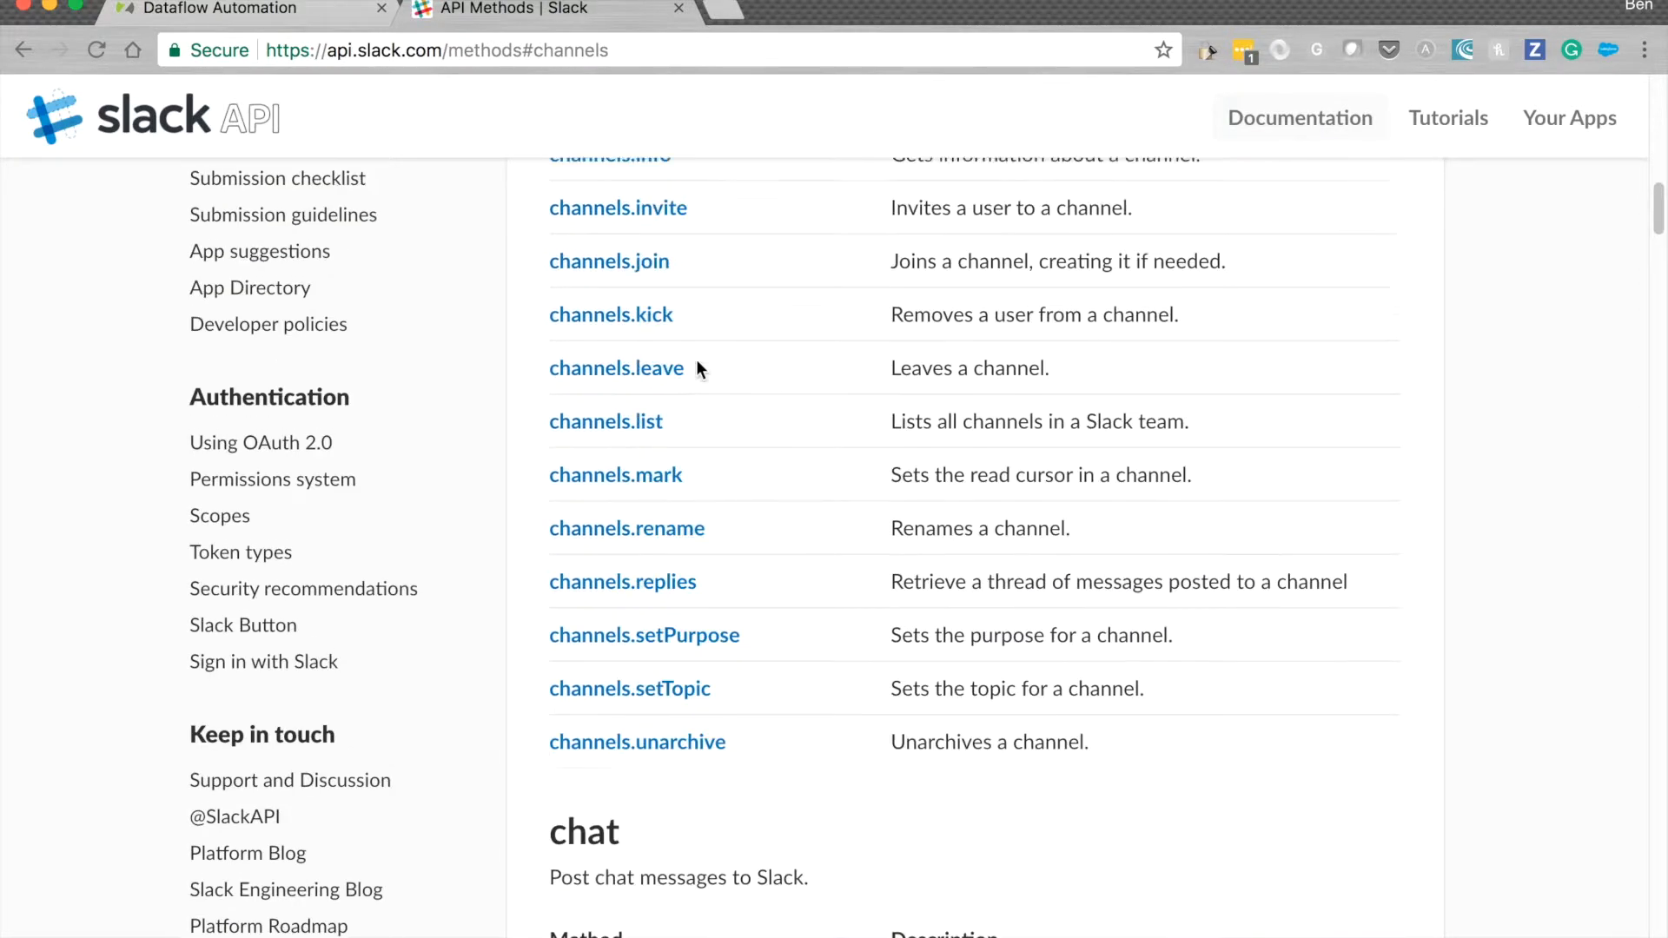
{"action": "left_click", "coordinate": [686, 362]}
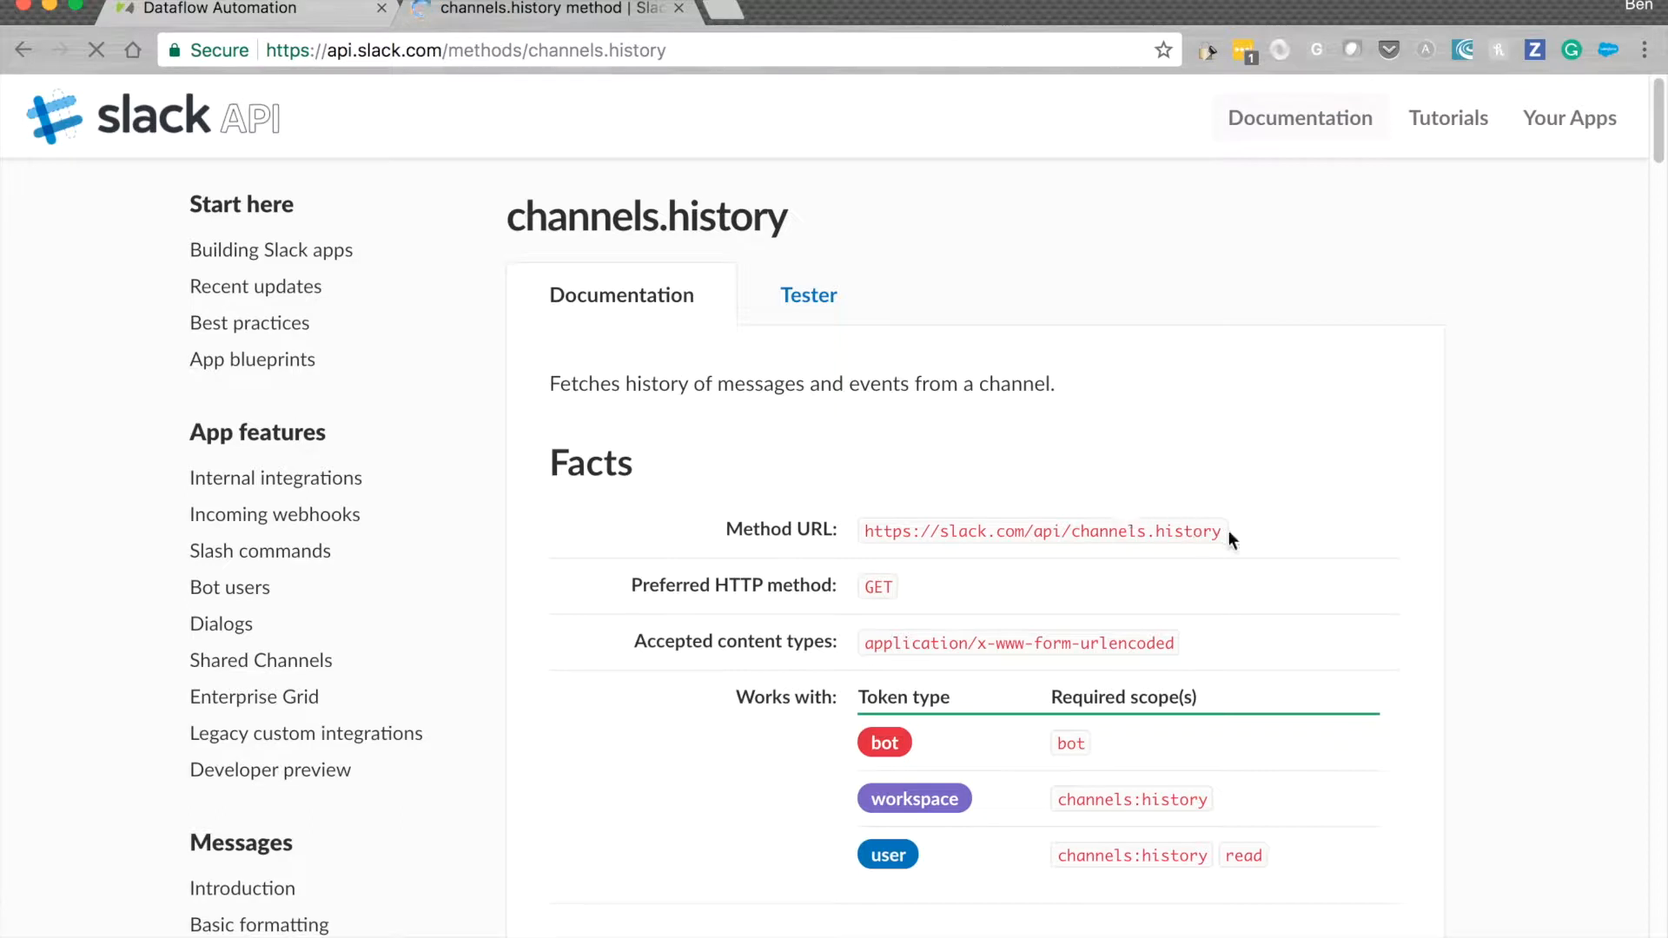
{"action": "left_click_drag", "start_coordinate": [1222, 533], "coordinate": [866, 527]}
{"action": "key", "text": "super+c"}
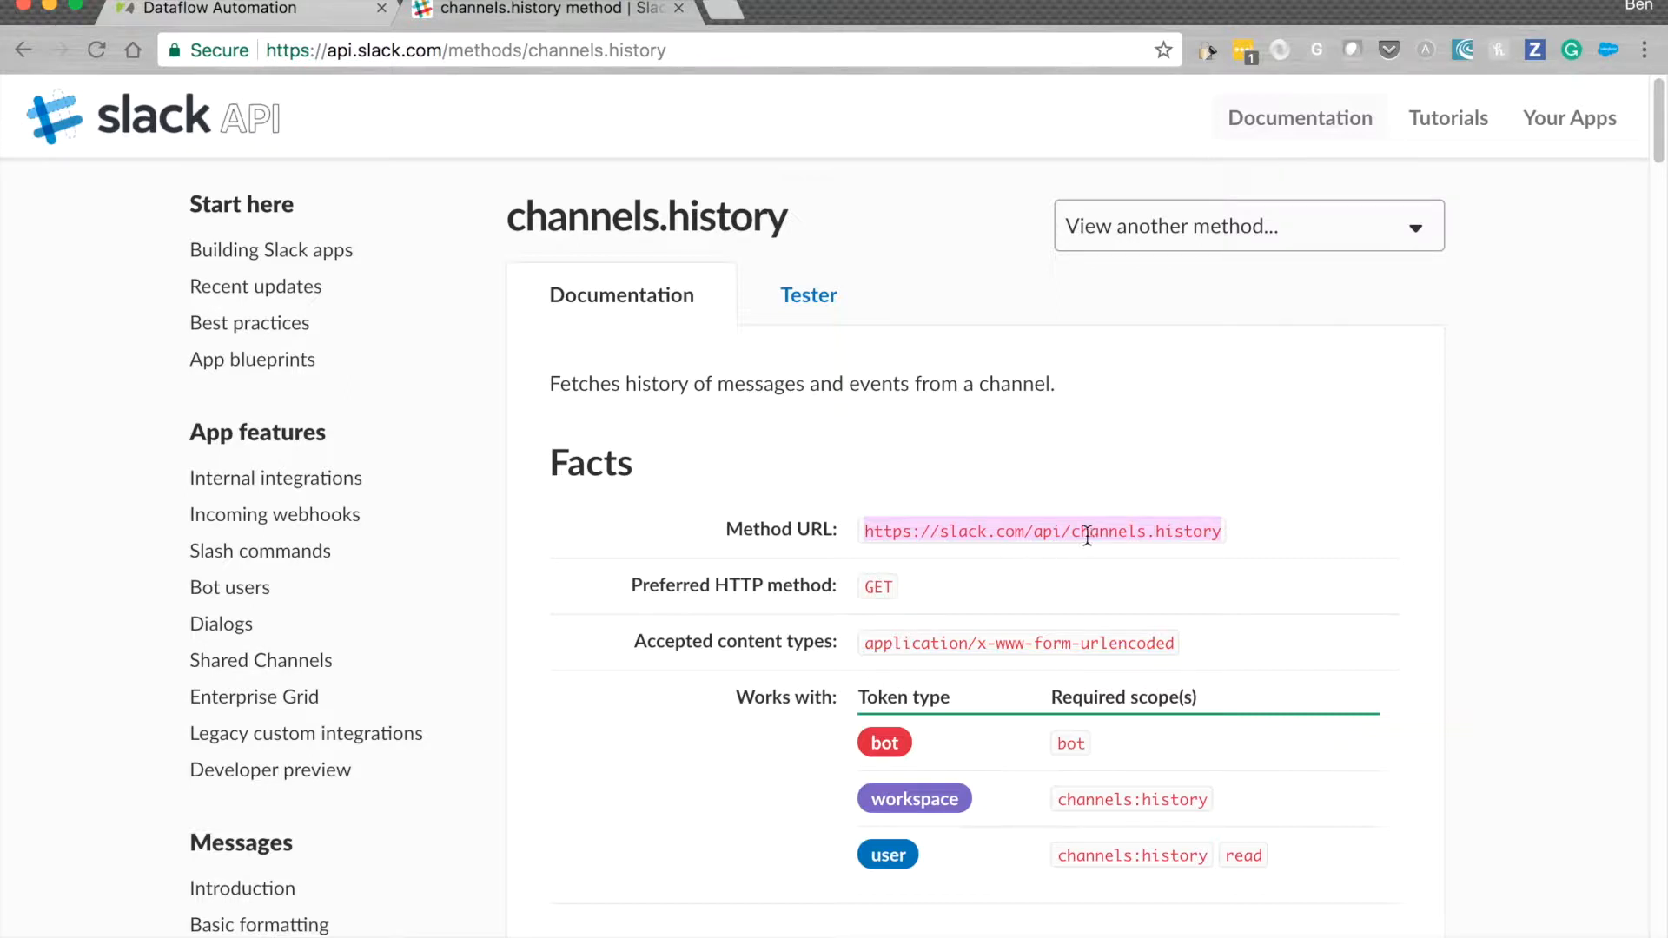
{"action": "left_click", "coordinate": [275, 24]}
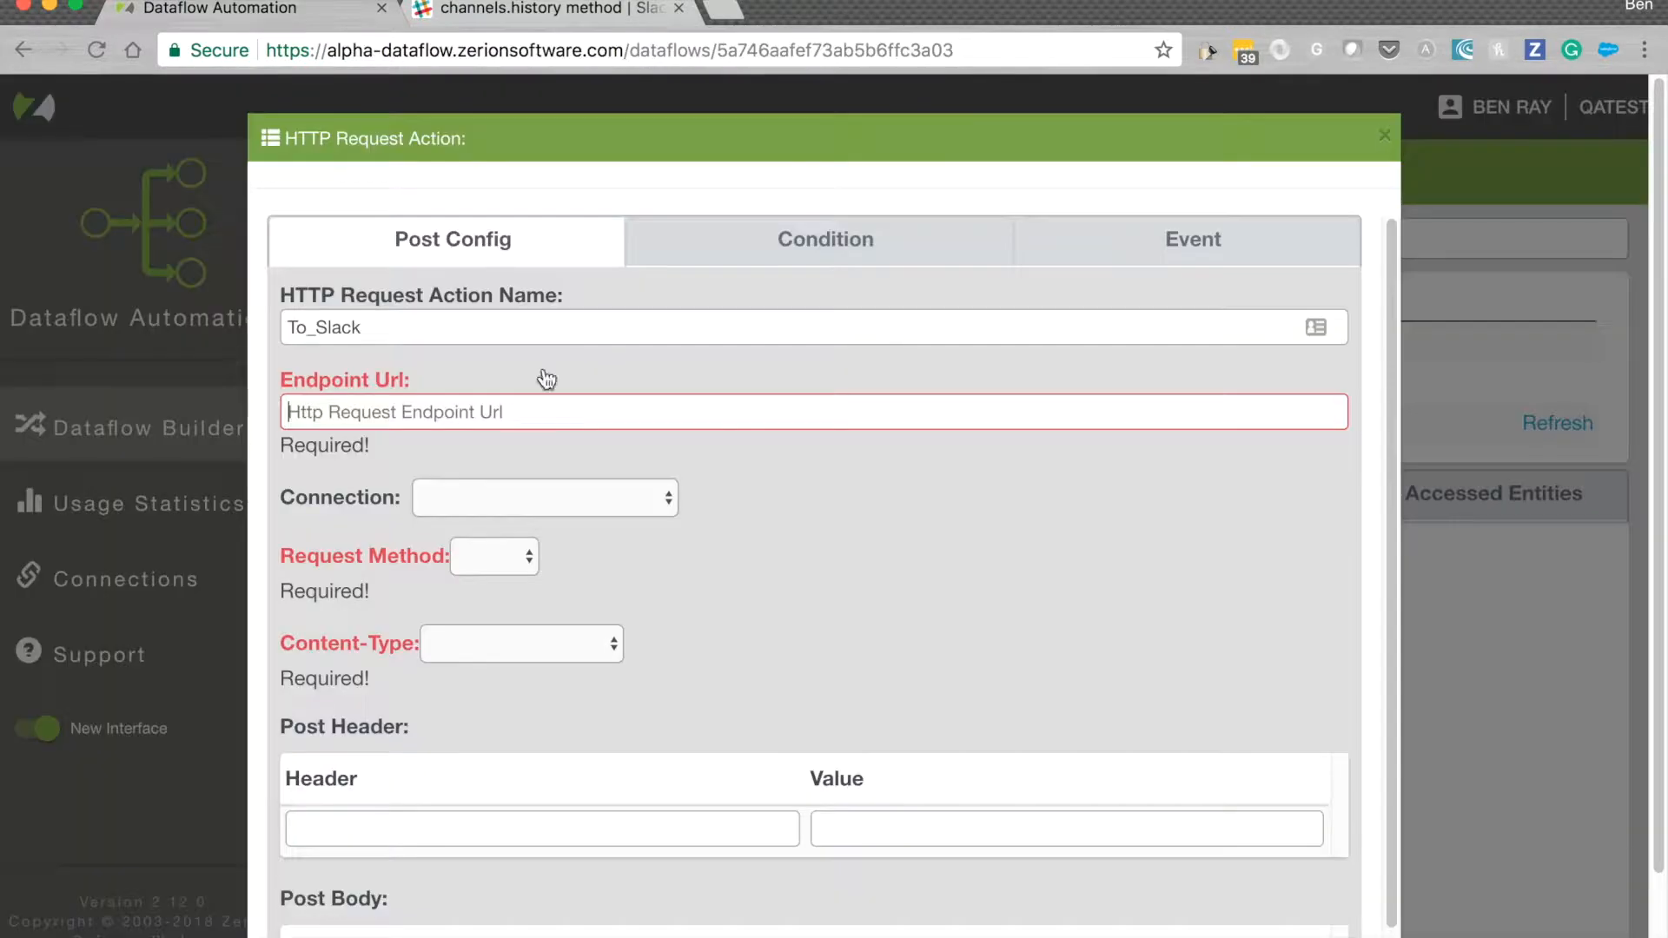
{"action": "left_click", "coordinate": [452, 410]}
{"action": "key", "text": "super+v"}
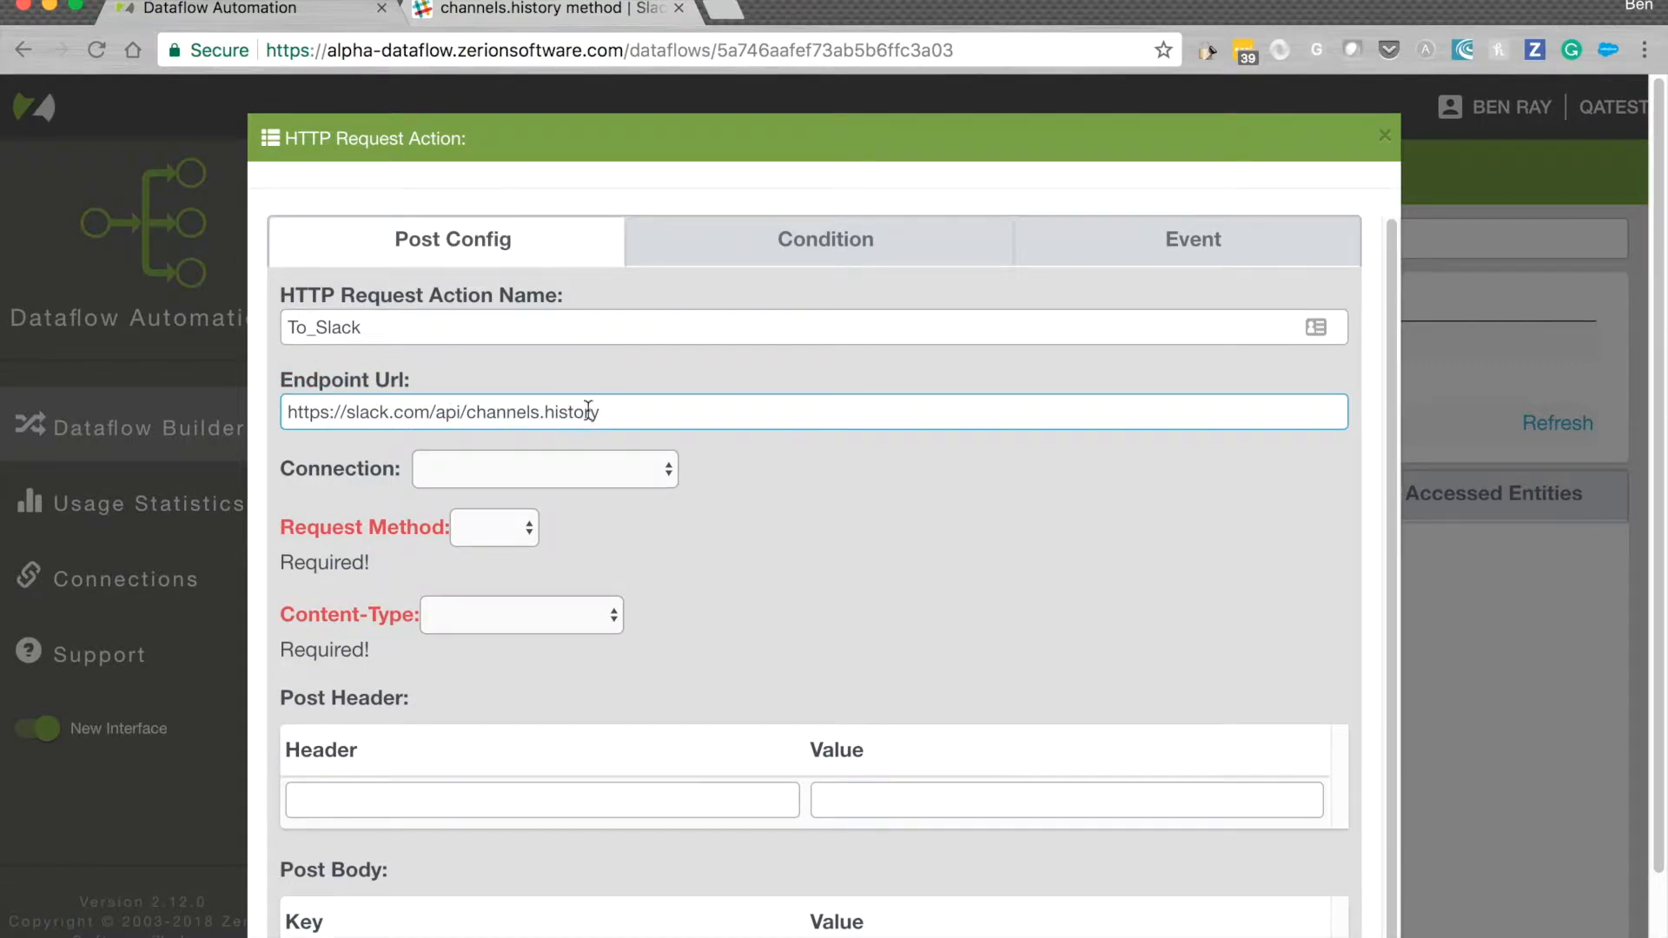
{"action": "left_click", "coordinate": [494, 469]}
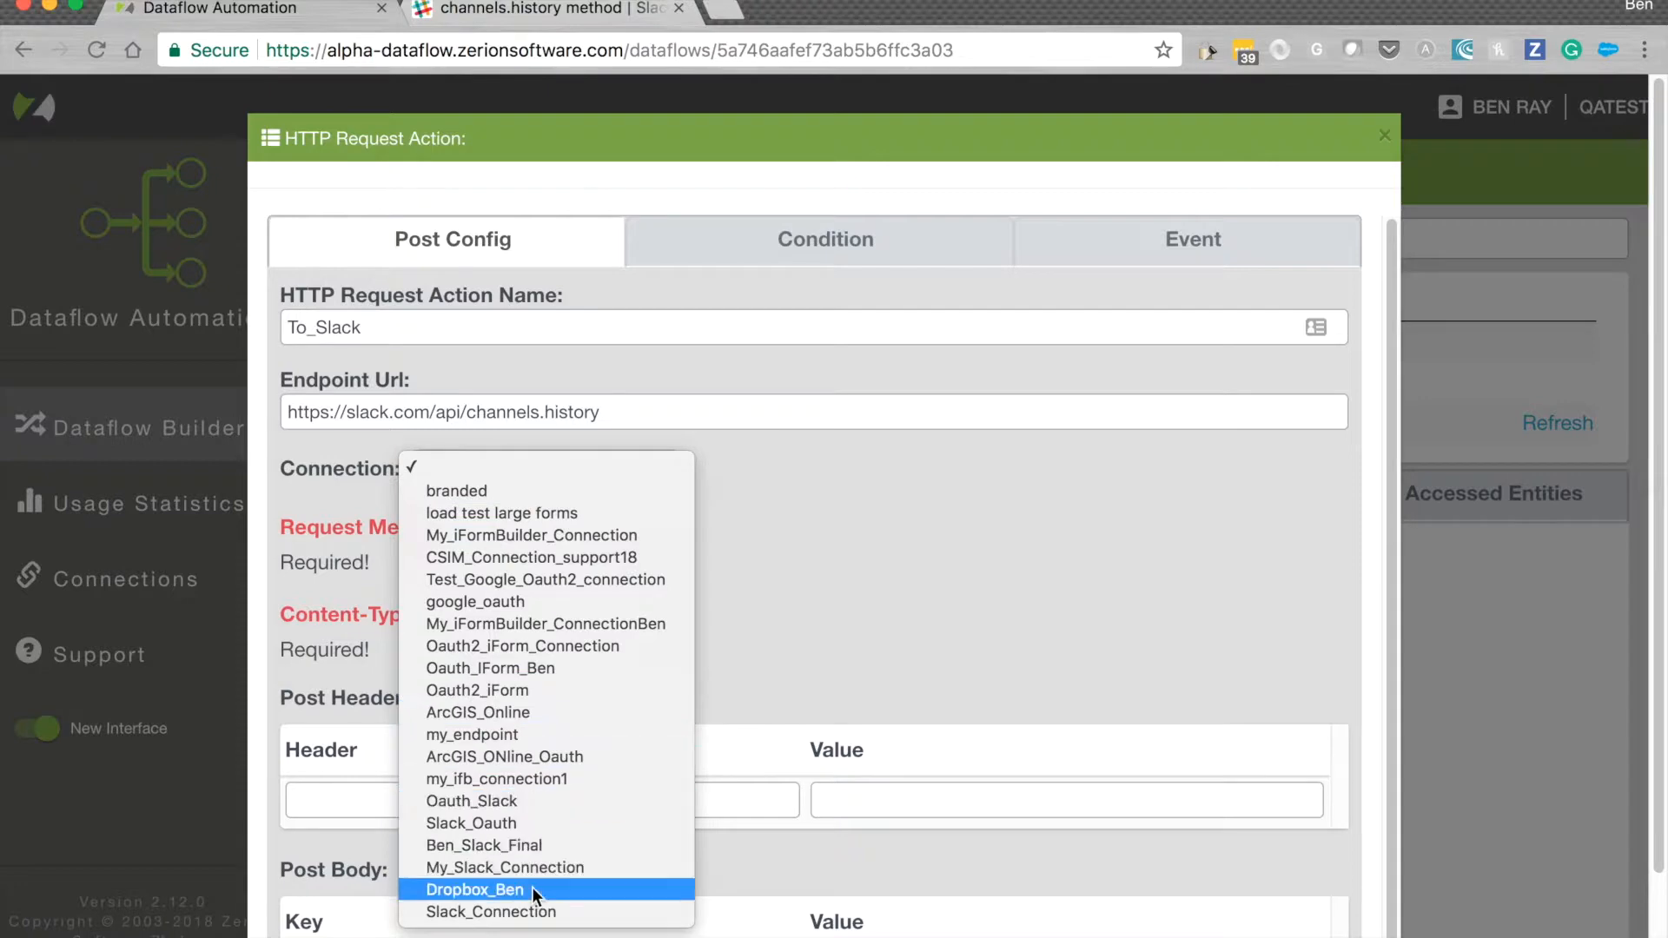
{"action": "left_click", "coordinate": [527, 912]}
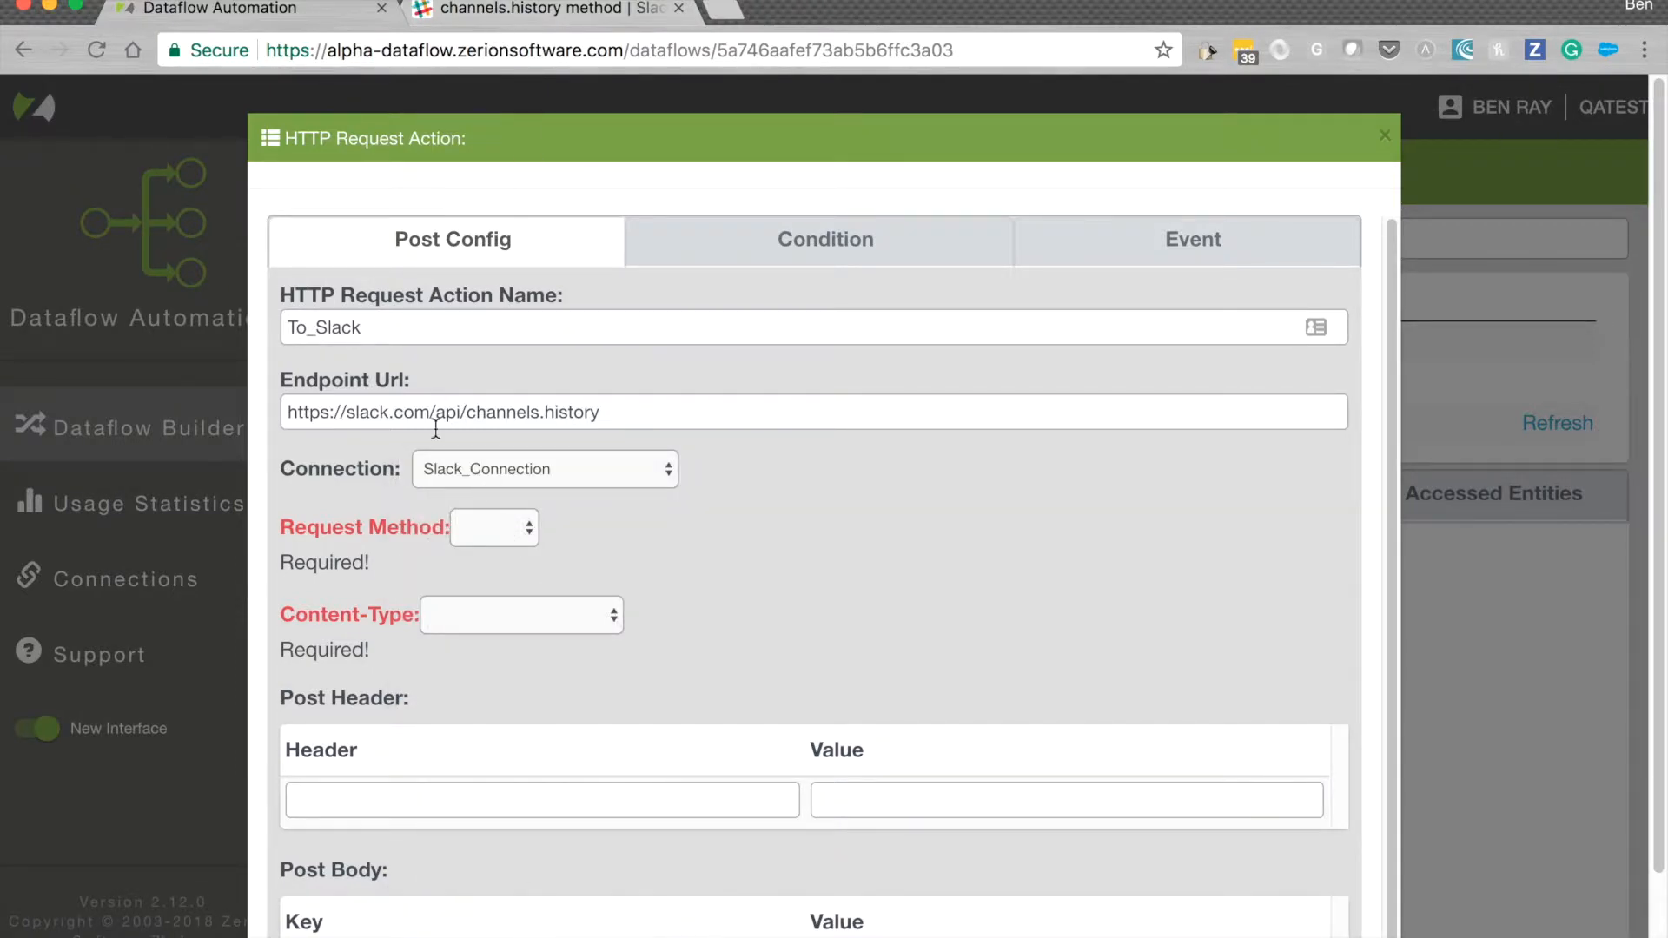
Check the preferred HTTP method in the Slack documentation and set the action's request method to GET
{"action": "left_click", "coordinate": [573, 9]}
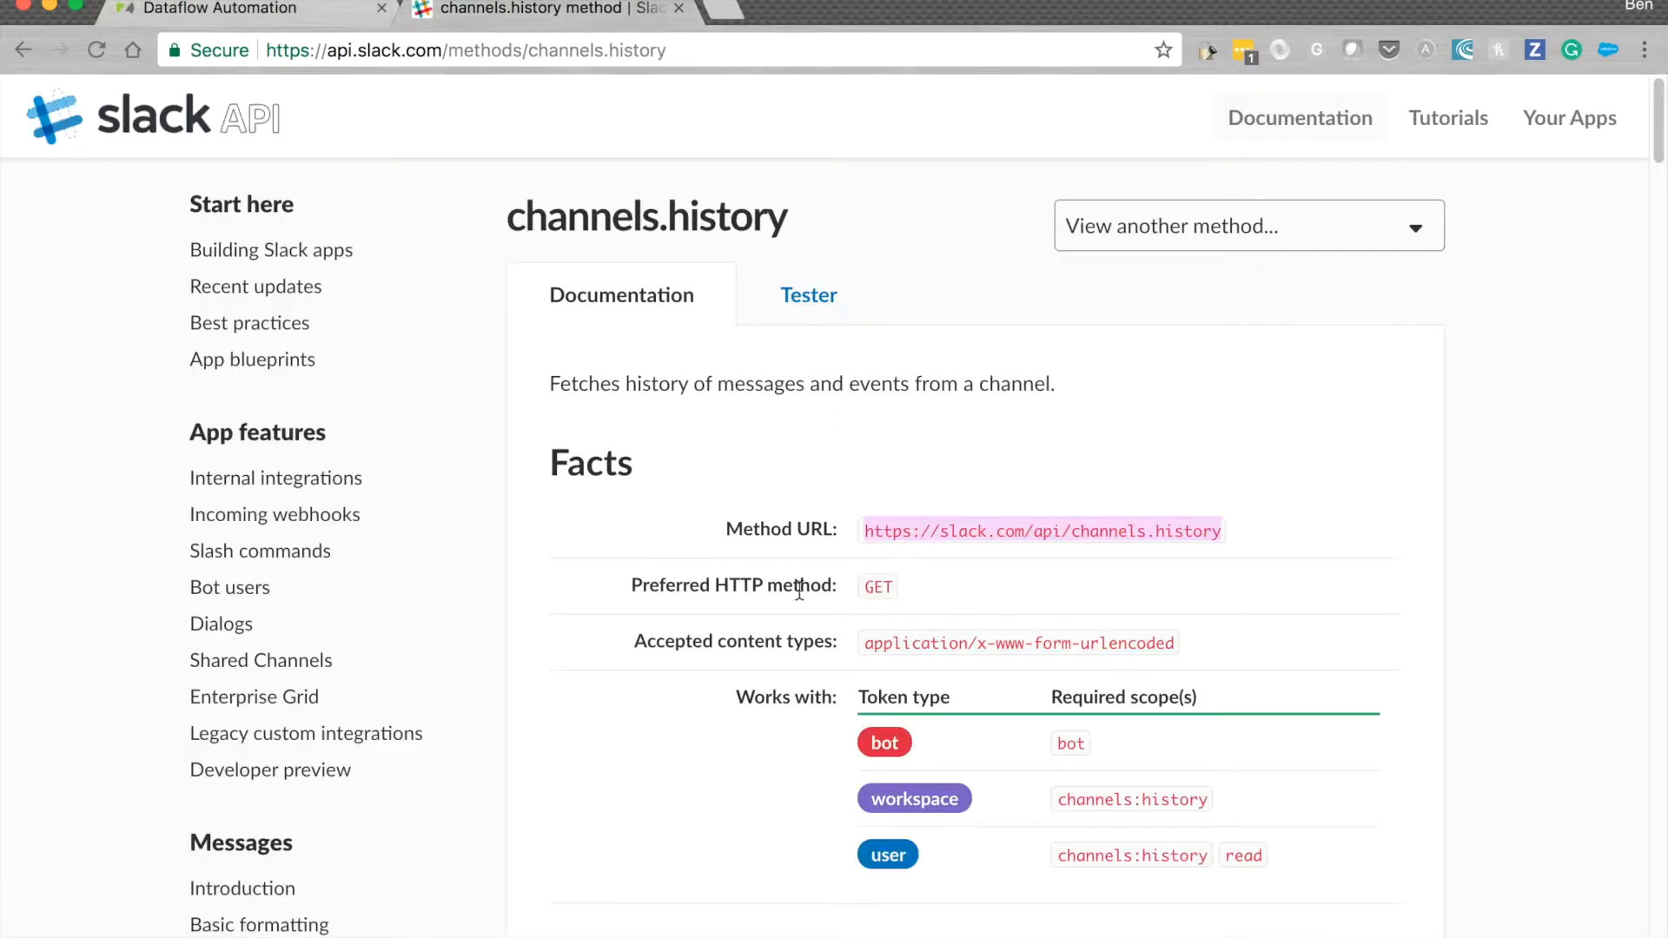
{"action": "left_click", "coordinate": [736, 562]}
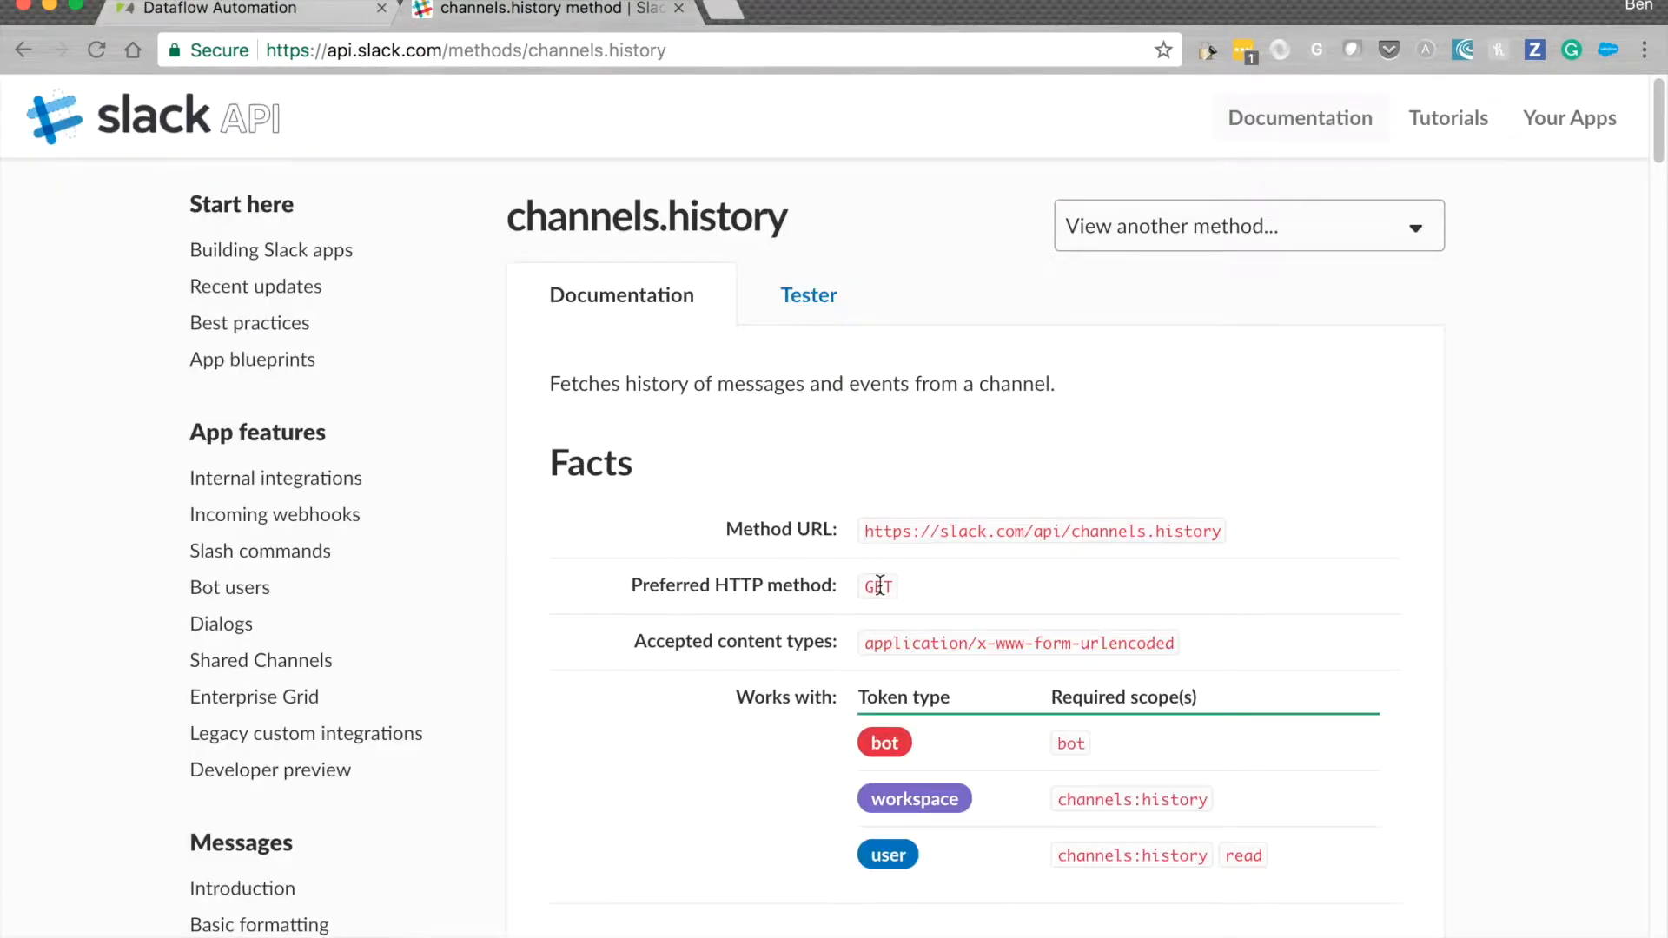
{"action": "left_click", "coordinate": [352, 13]}
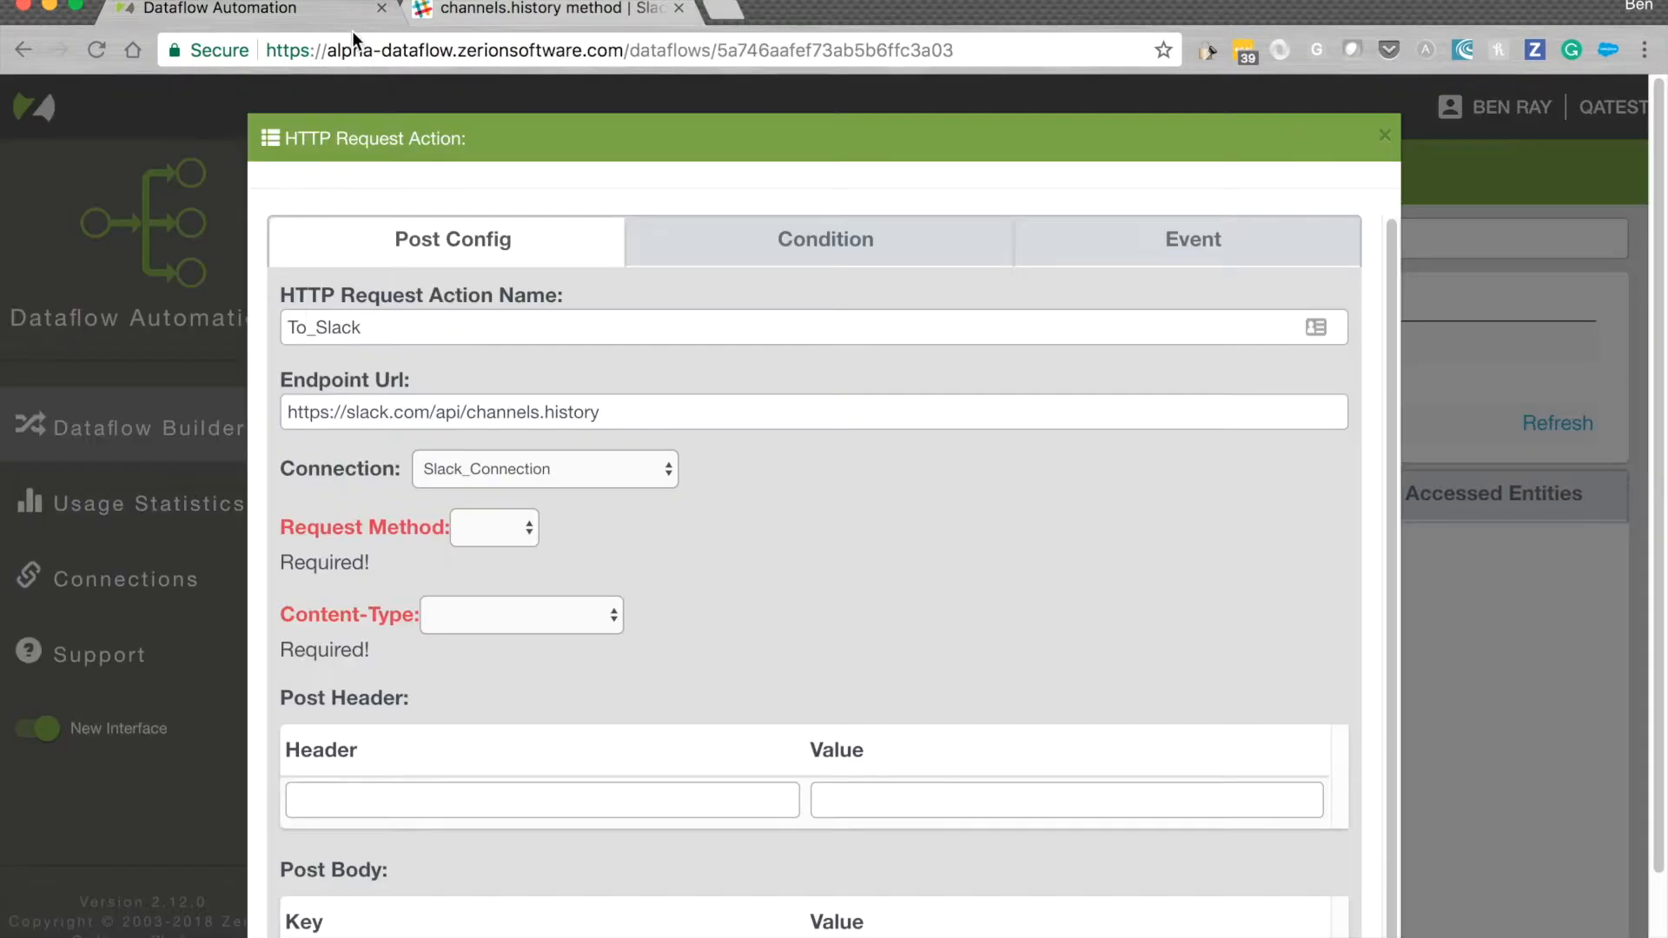
{"action": "left_click", "coordinate": [457, 521]}
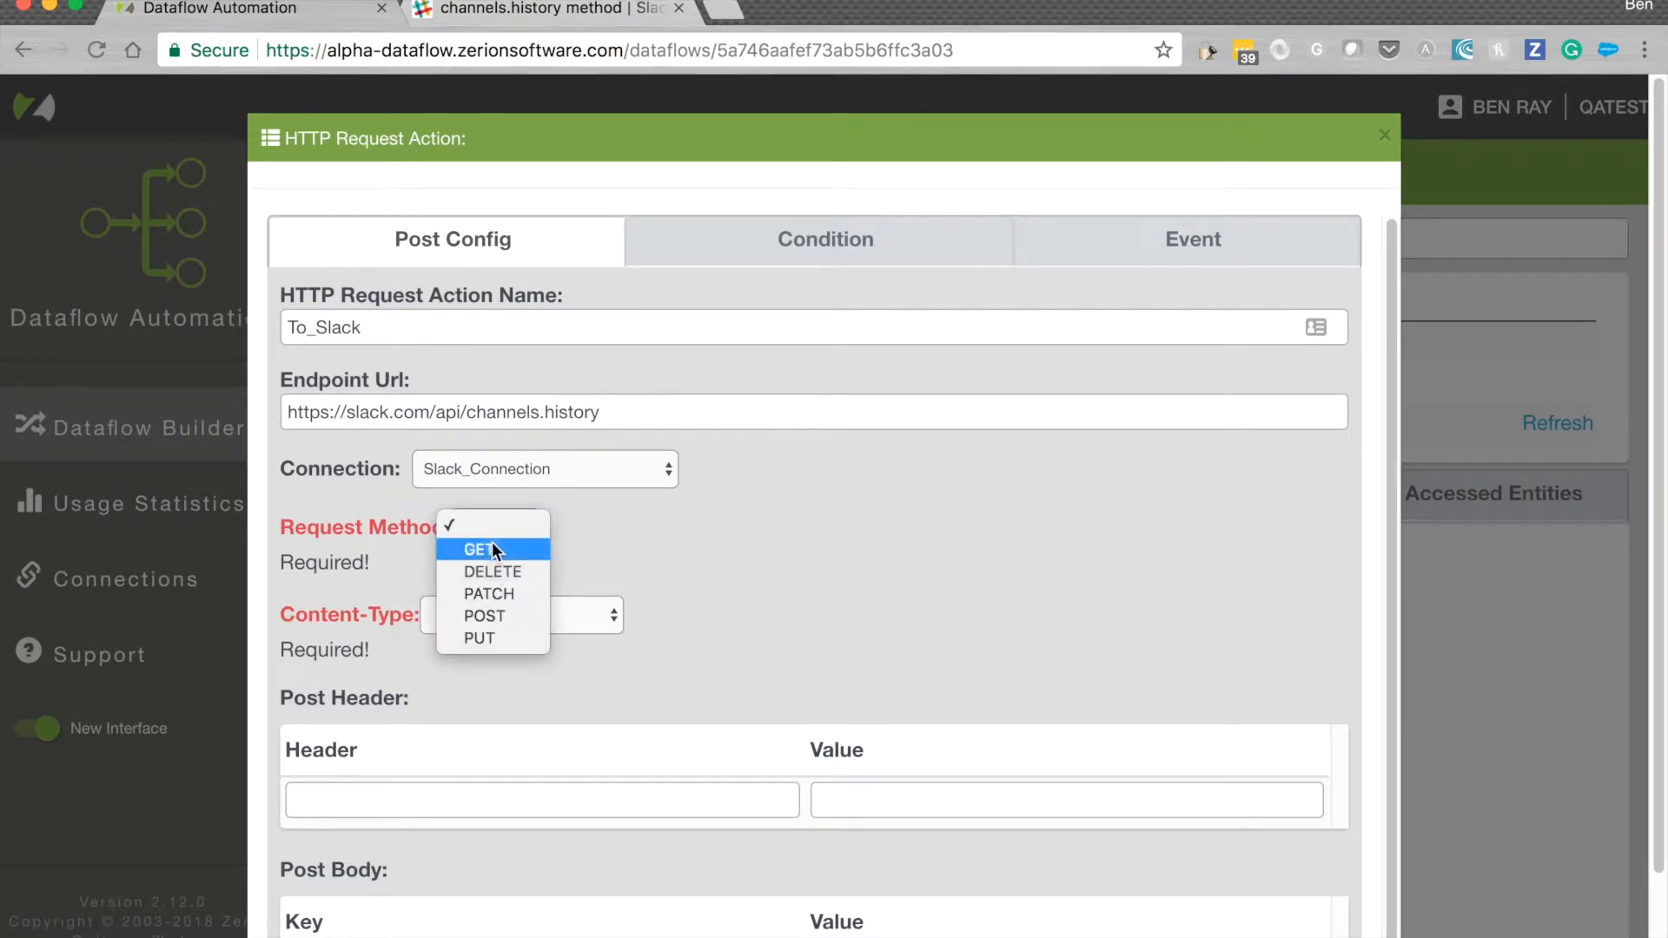
{"action": "left_click", "coordinate": [492, 544]}
Check the accepted content types in the Slack documentation and set the action's content type to x-www-form-urlencoded
{"action": "left_click", "coordinate": [547, 11]}
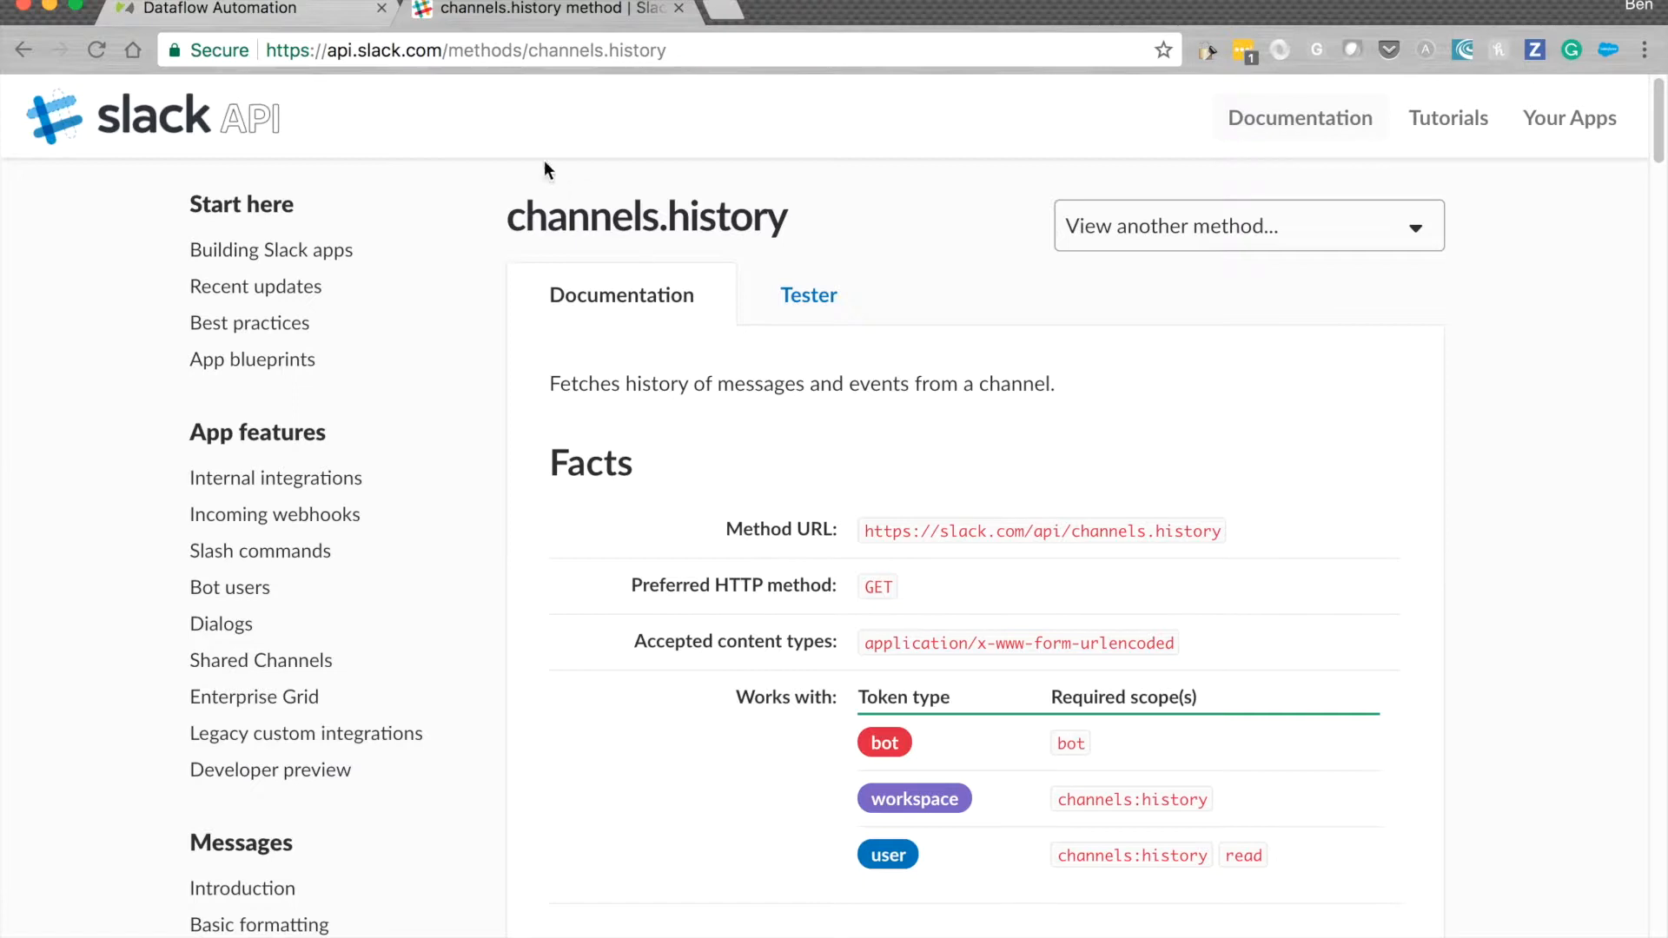
{"action": "left_click", "coordinate": [344, 9]}
{"action": "left_click", "coordinate": [477, 581]}
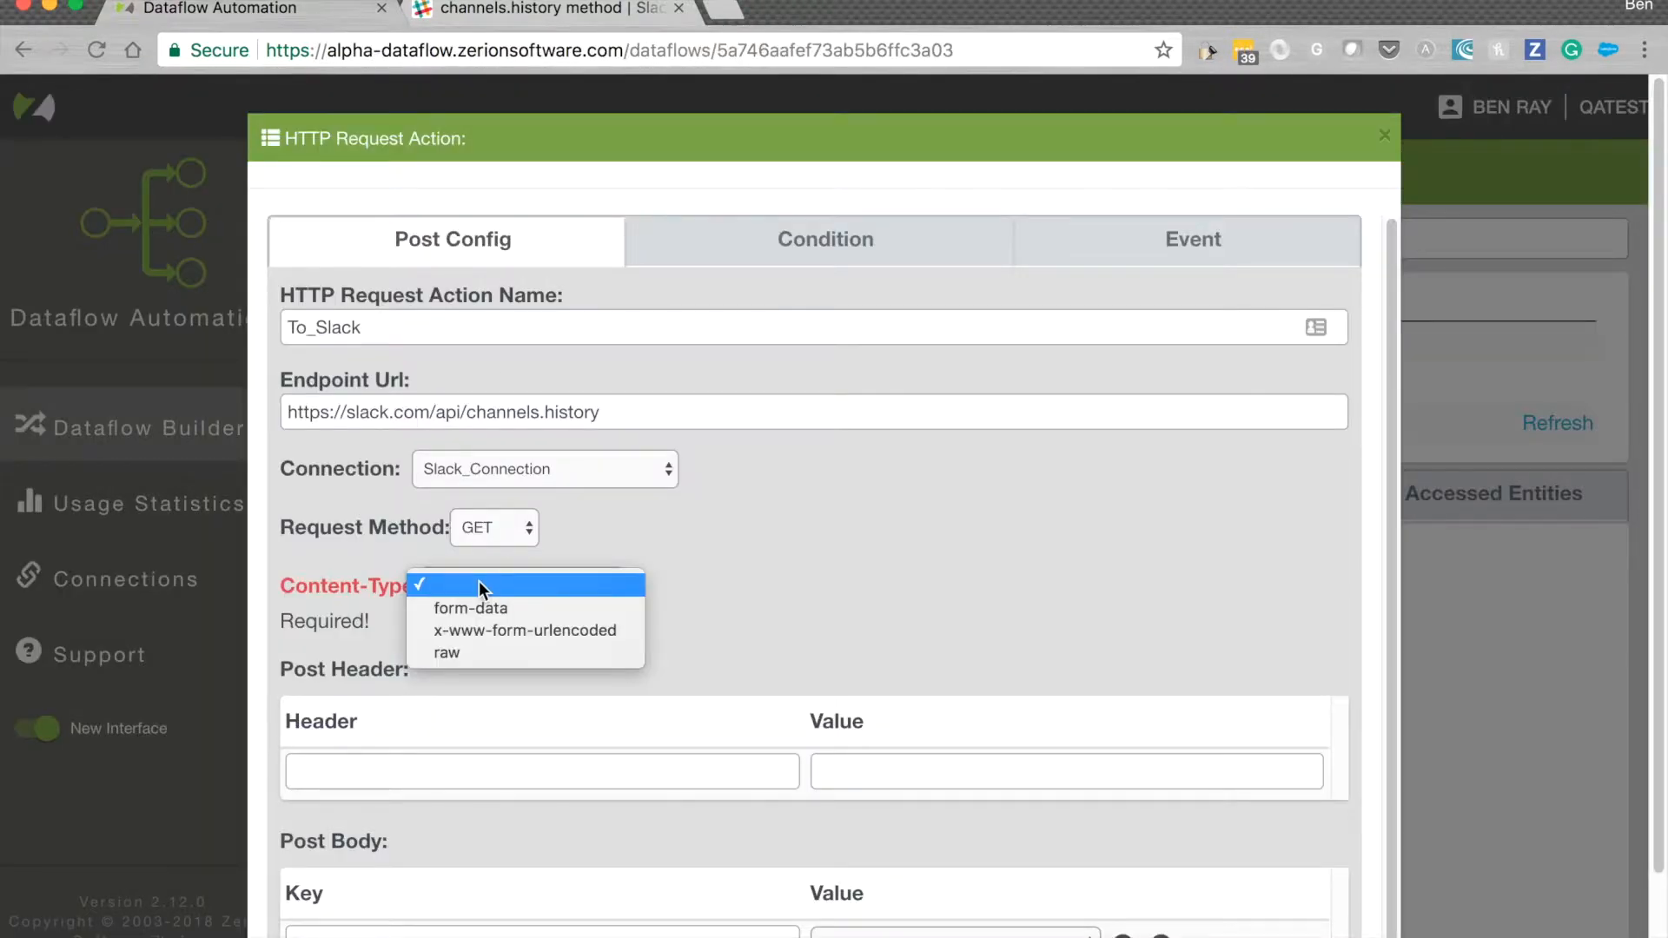
{"action": "left_click", "coordinate": [491, 631]}
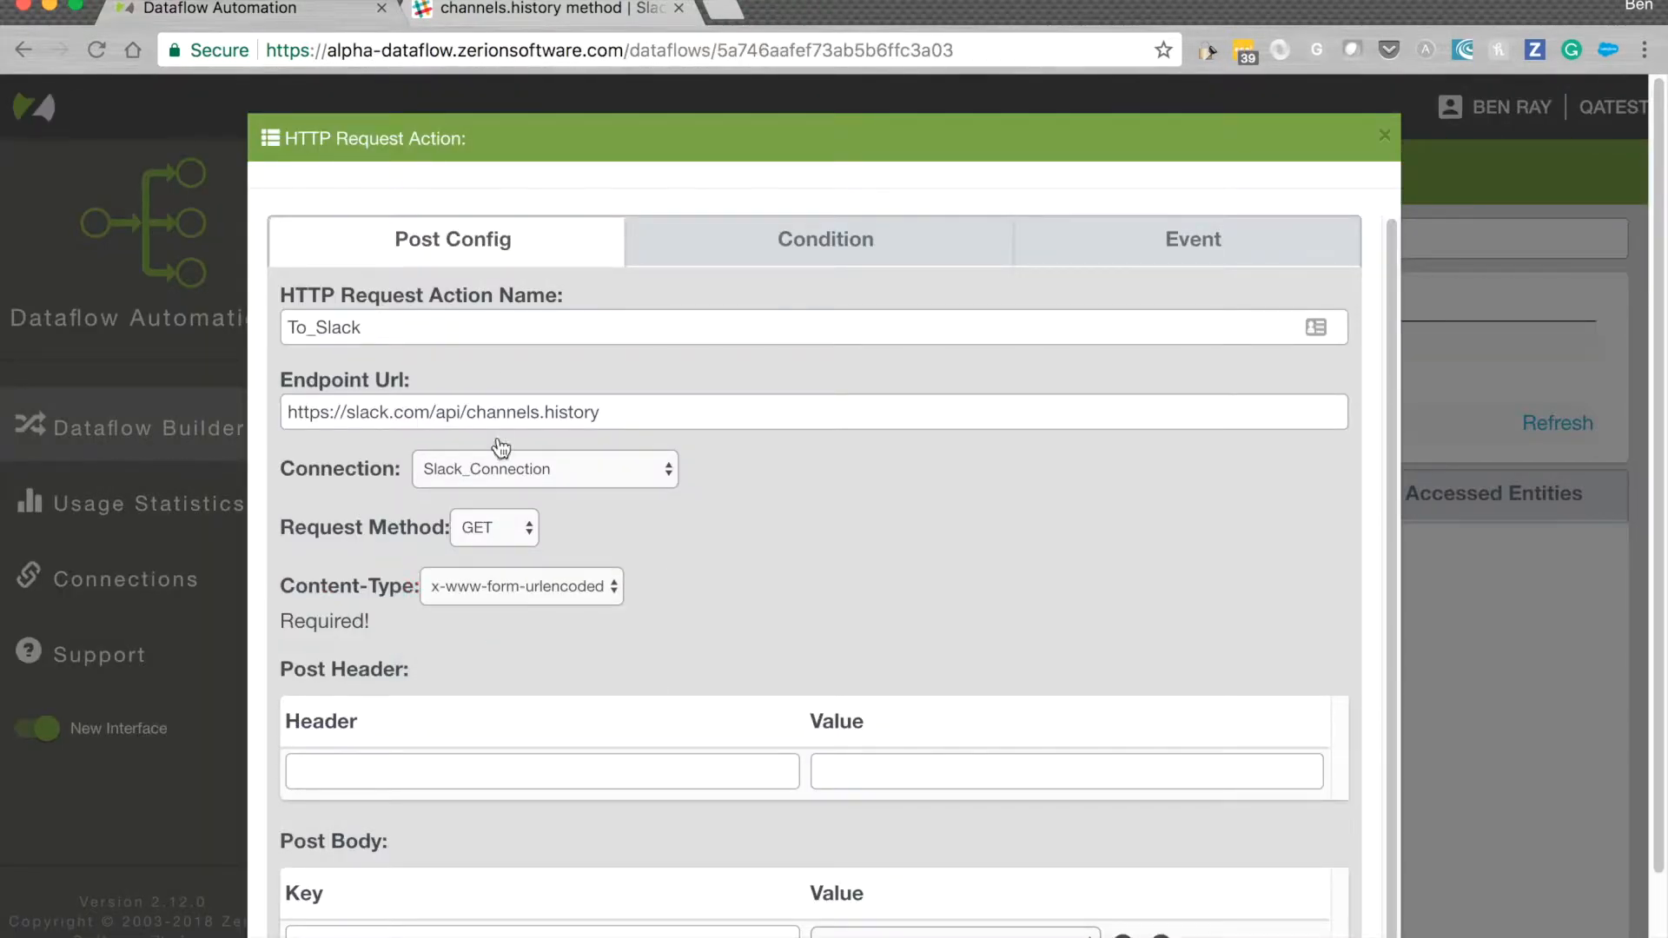
Examine the required arguments of channels.history in the Slack documentation
{"action": "left_click", "coordinate": [488, 13]}
{"action": "scroll", "coordinate": [1044, 667], "scroll_direction": "down", "scroll_amount": 5}
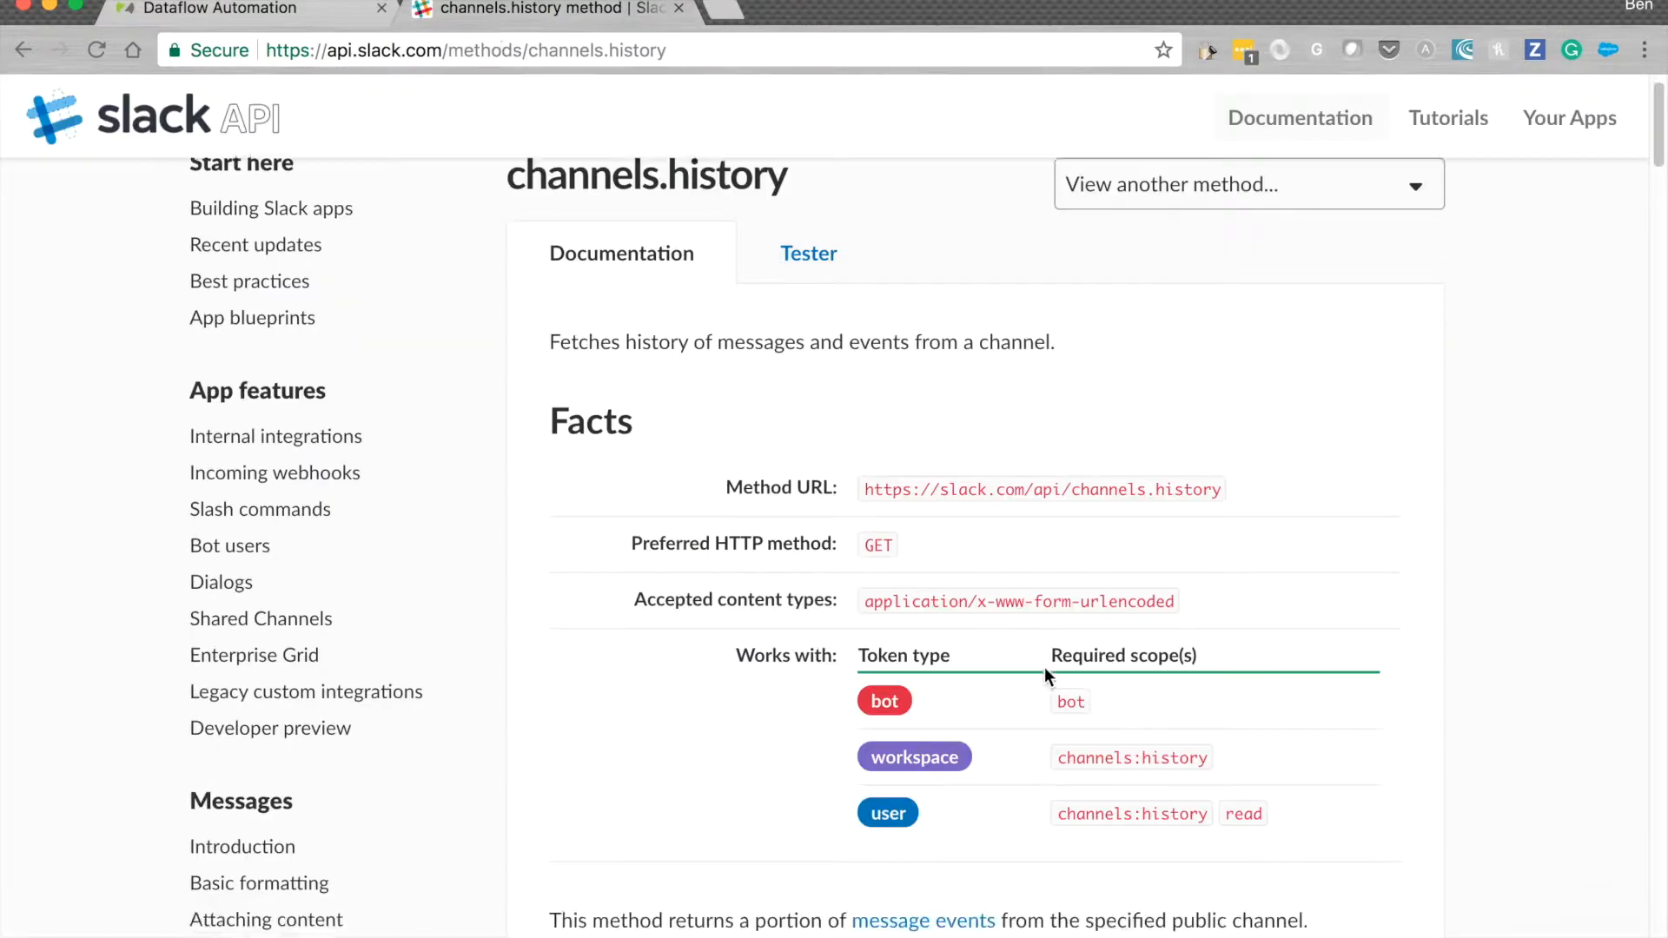
{"action": "scroll", "coordinate": [926, 603], "scroll_direction": "down", "scroll_amount": 2}
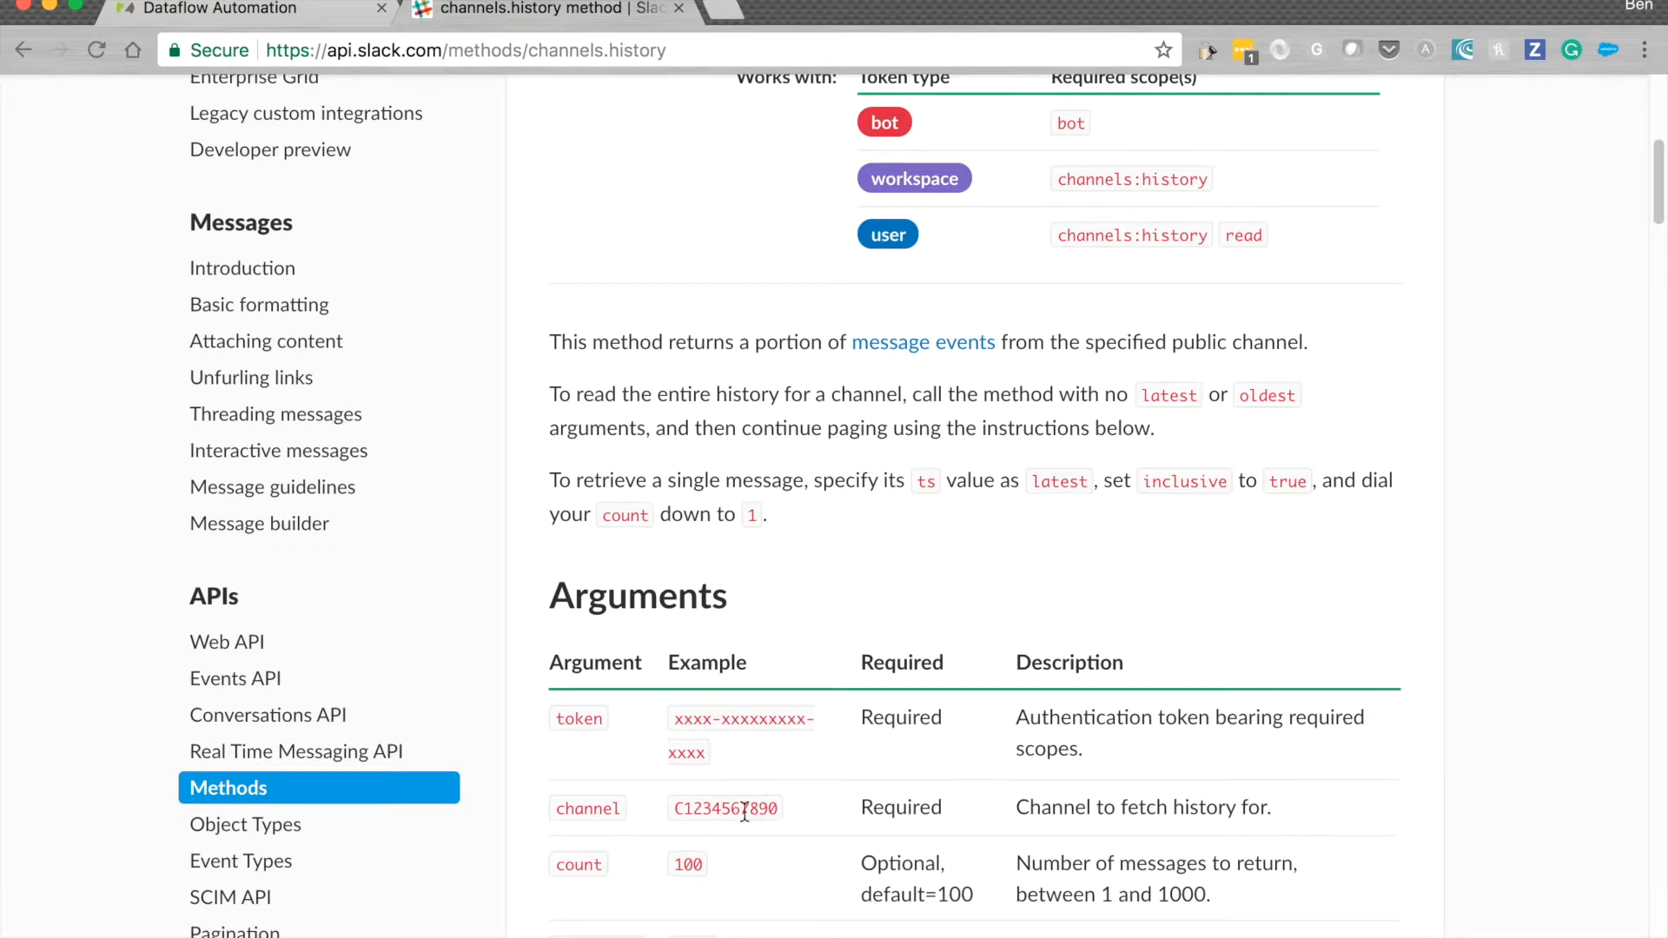
{"action": "scroll", "coordinate": [628, 805], "scroll_direction": "down", "scroll_amount": 1}
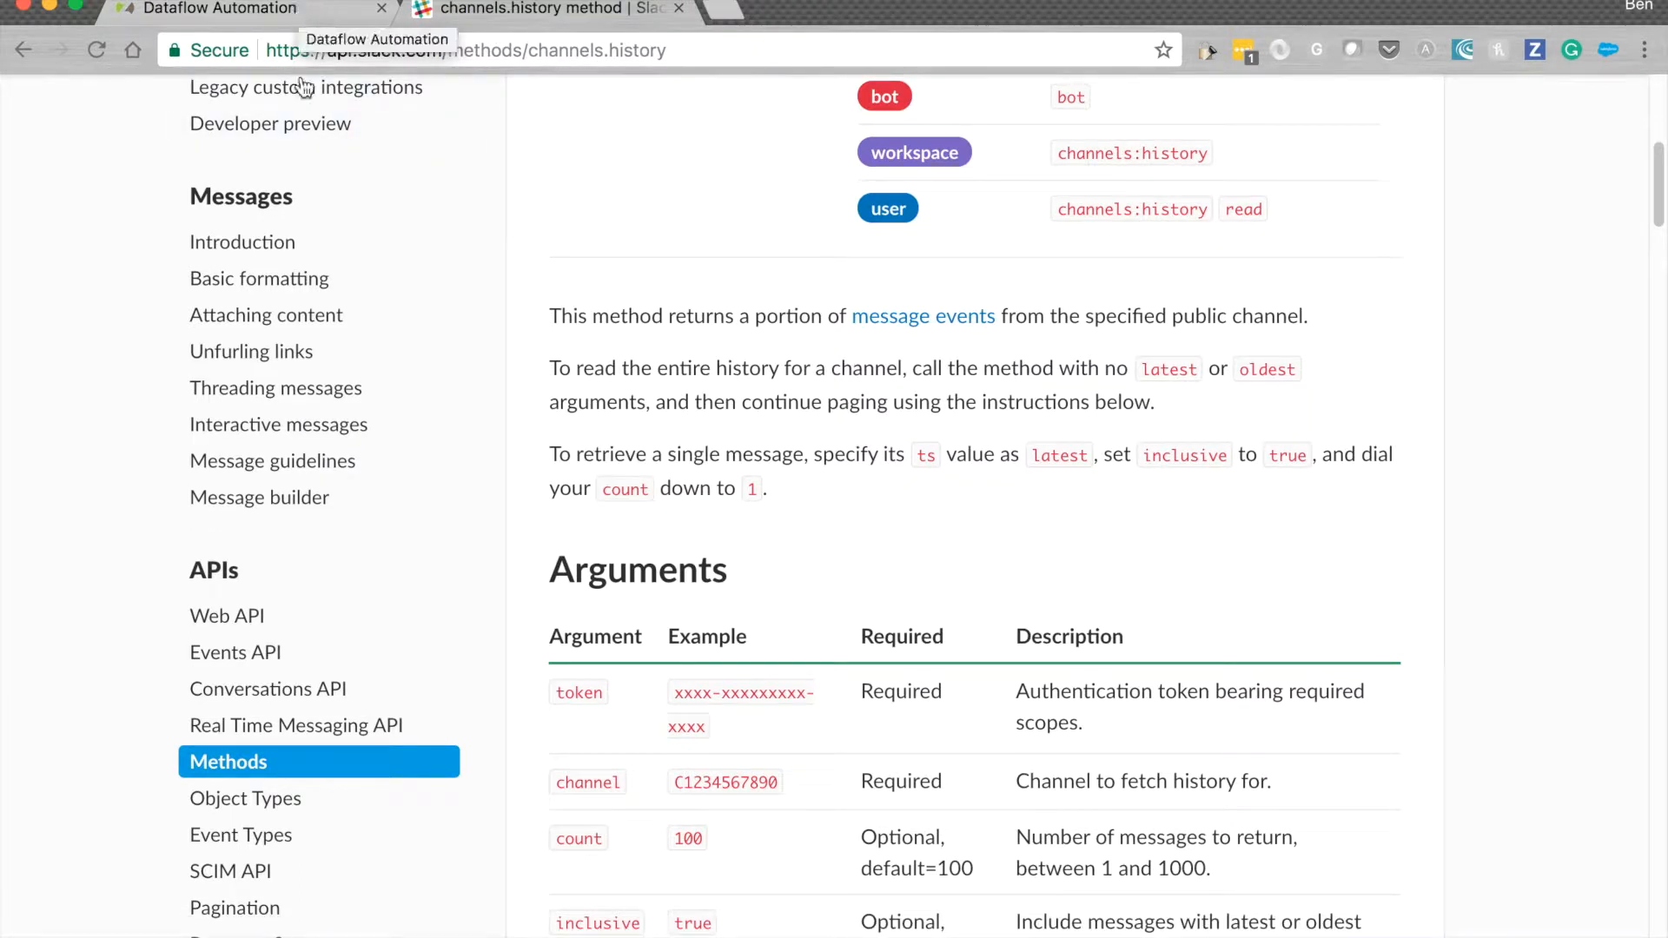
Back in Dataflow Automation, append ?channel={{record.channel_id}} to the HTTP Request action's endpoint URL
{"action": "left_click", "coordinate": [261, 9]}
{"action": "left_click", "coordinate": [699, 407]}
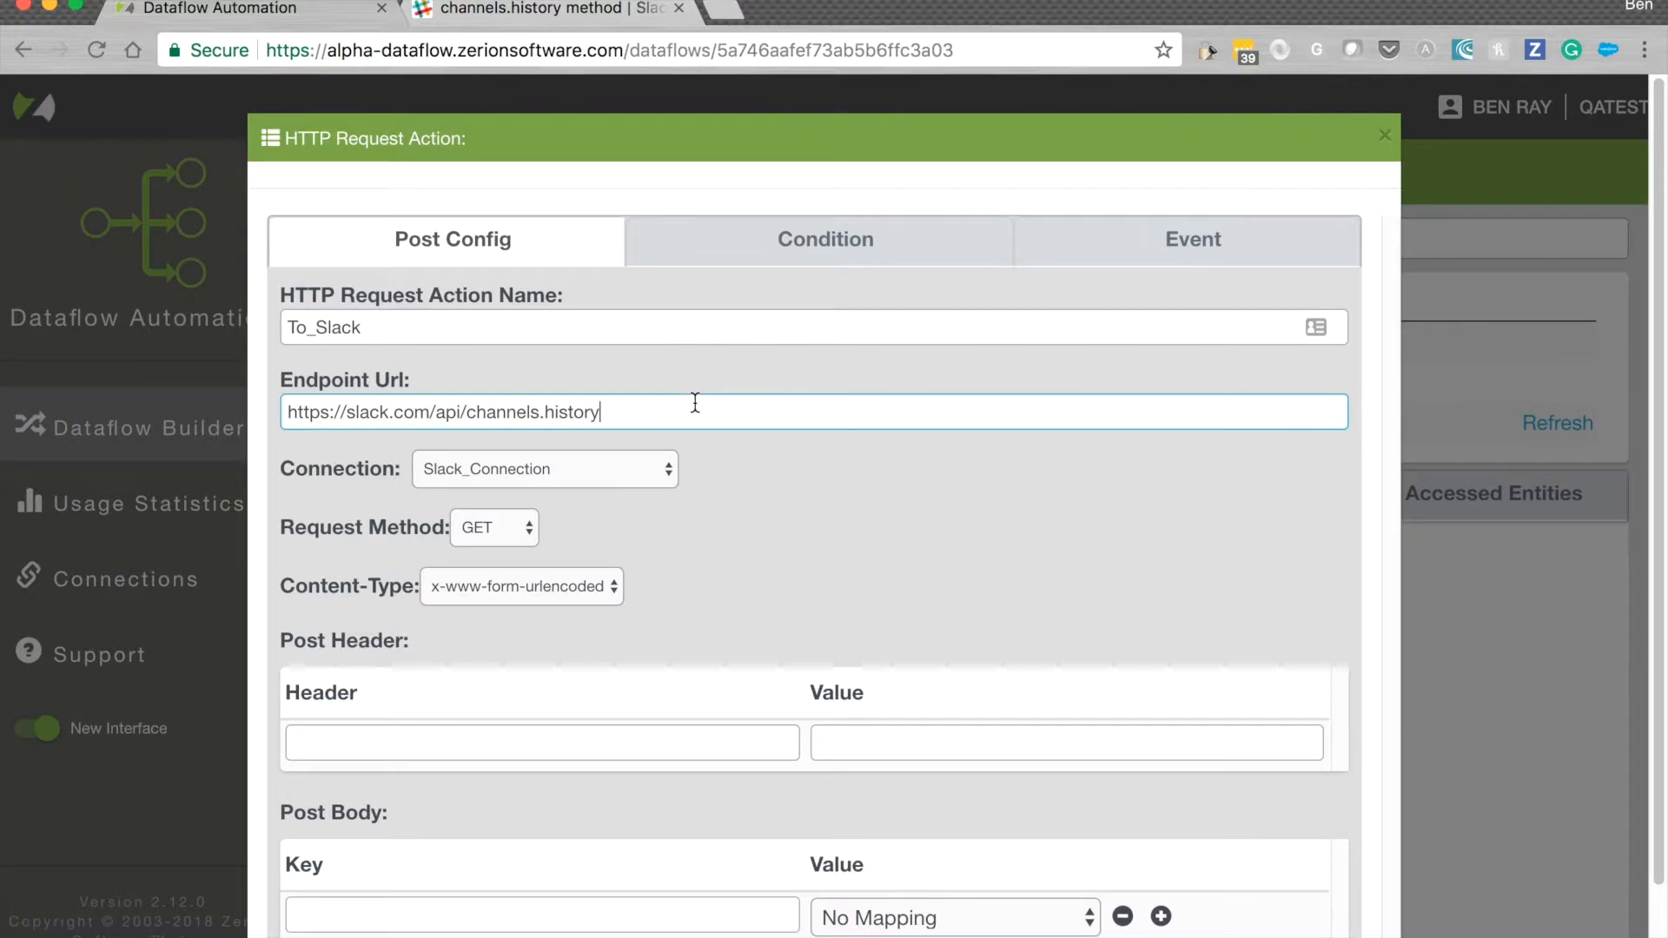
{"action": "type", "text": "?channel={{record.channel_id}}"}
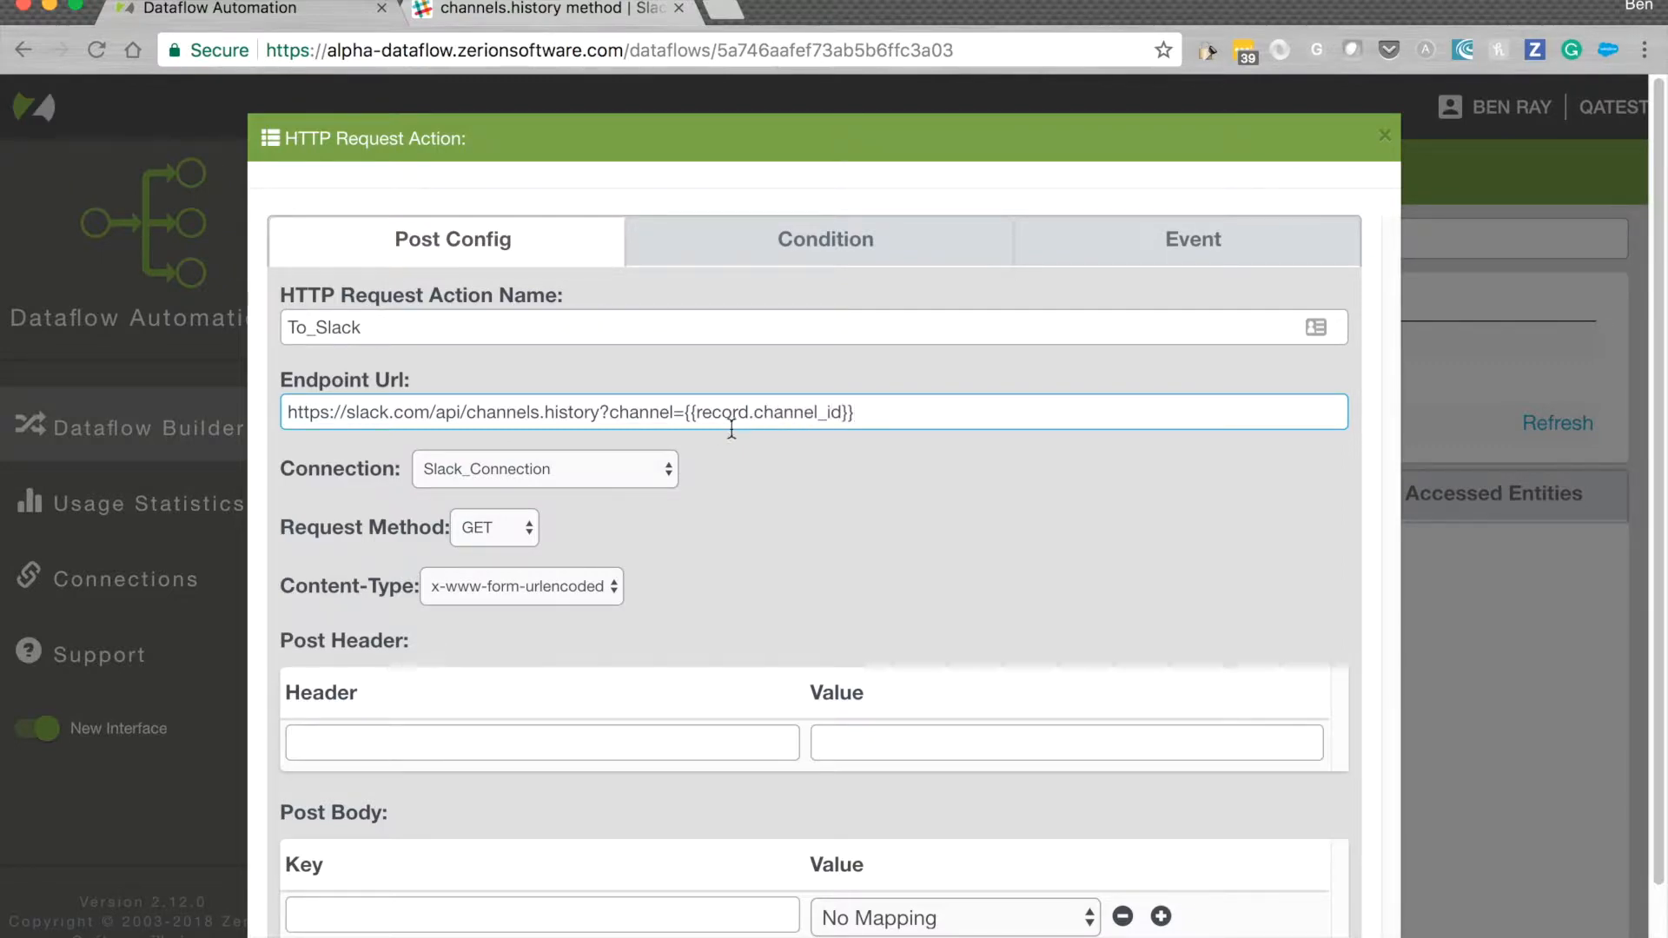
{"action": "left_click", "coordinate": [280, 414]}
{"action": "left_click_drag", "start_coordinate": [281, 413], "coordinate": [683, 410]}
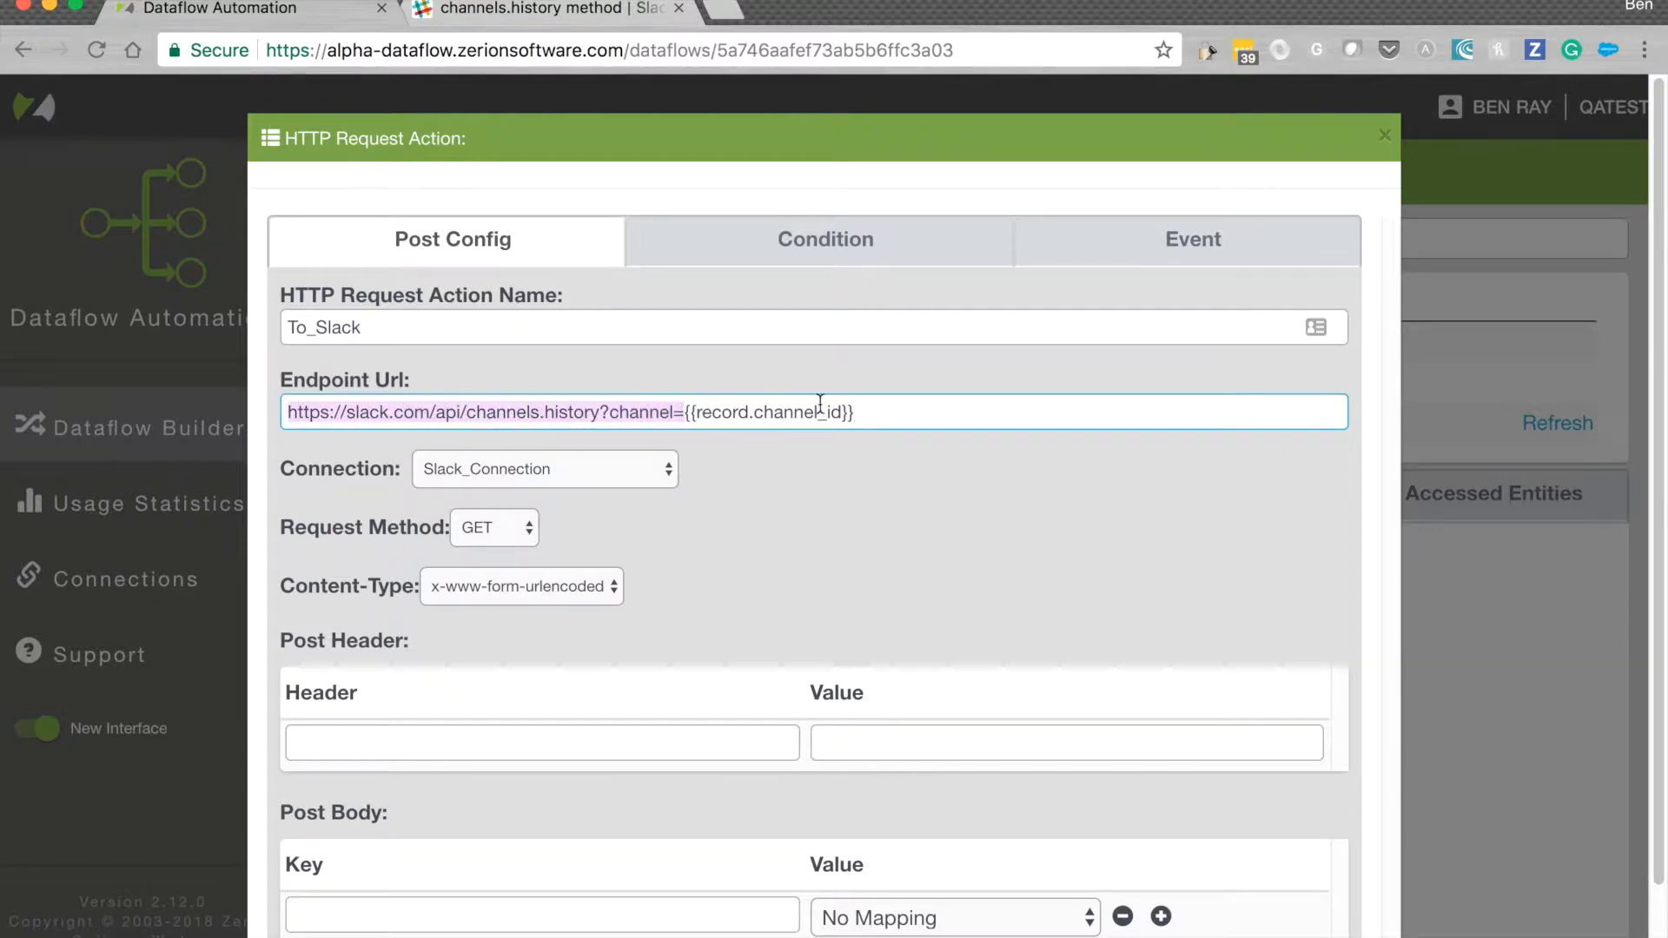
{"action": "left_click_drag", "start_coordinate": [860, 413], "coordinate": [686, 417]}
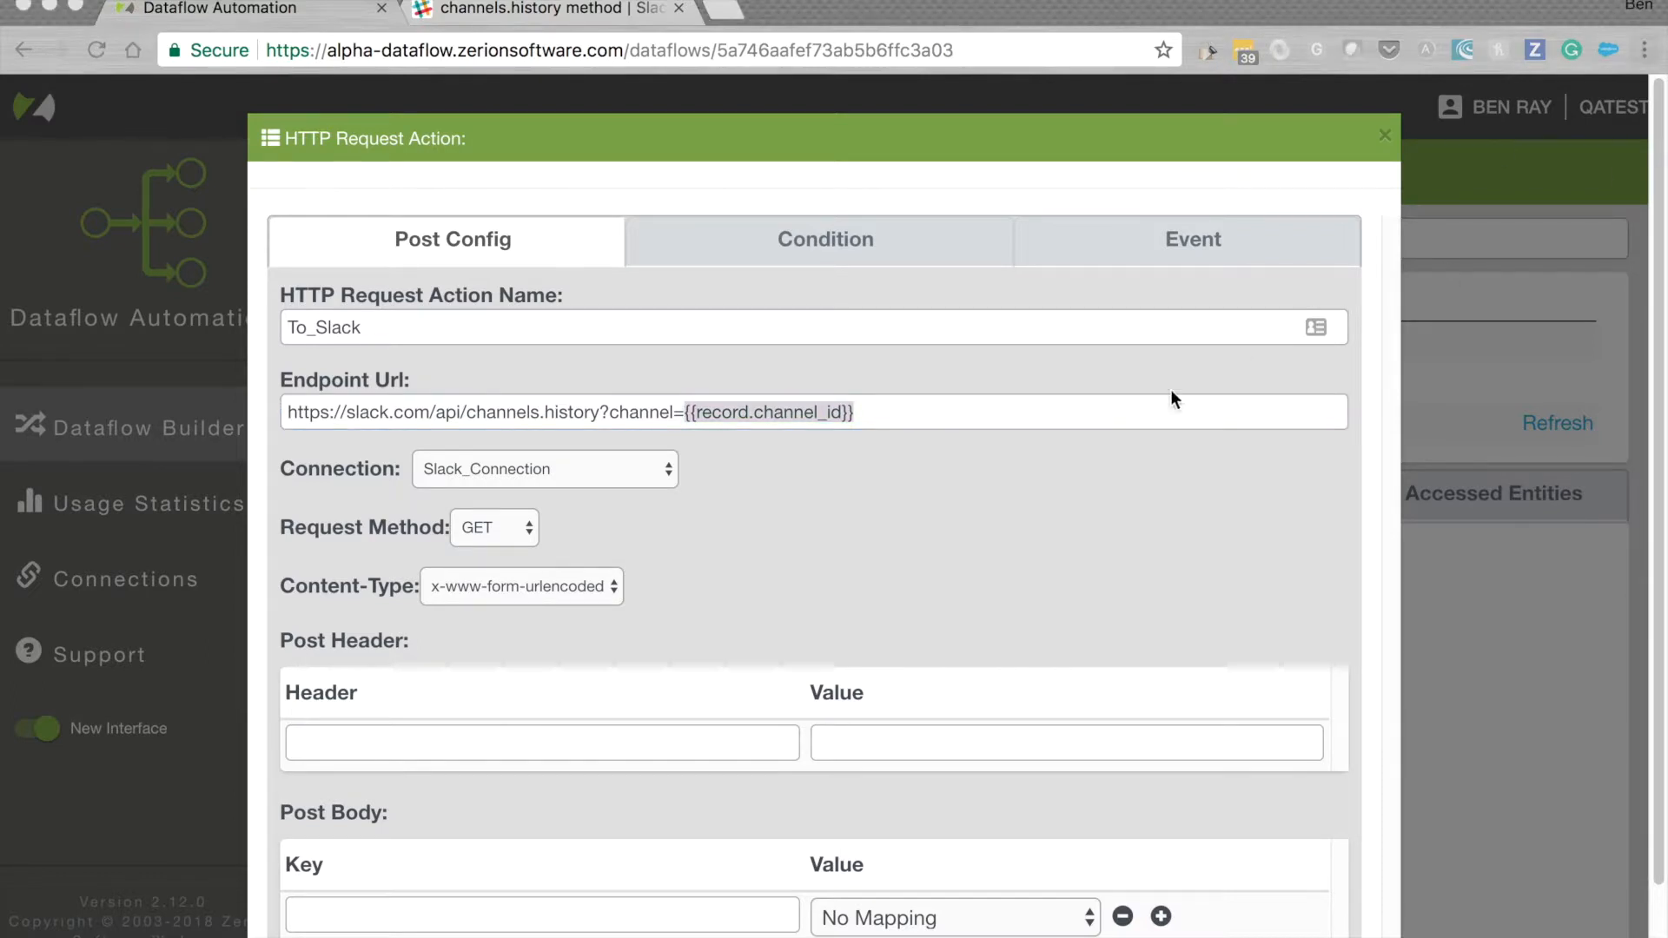
{"action": "left_click", "coordinate": [1061, 434]}
{"action": "left_click", "coordinate": [890, 327]}
{"action": "type", "text": "_"}
{"action": "type", "text": "C02U6FFLA"}
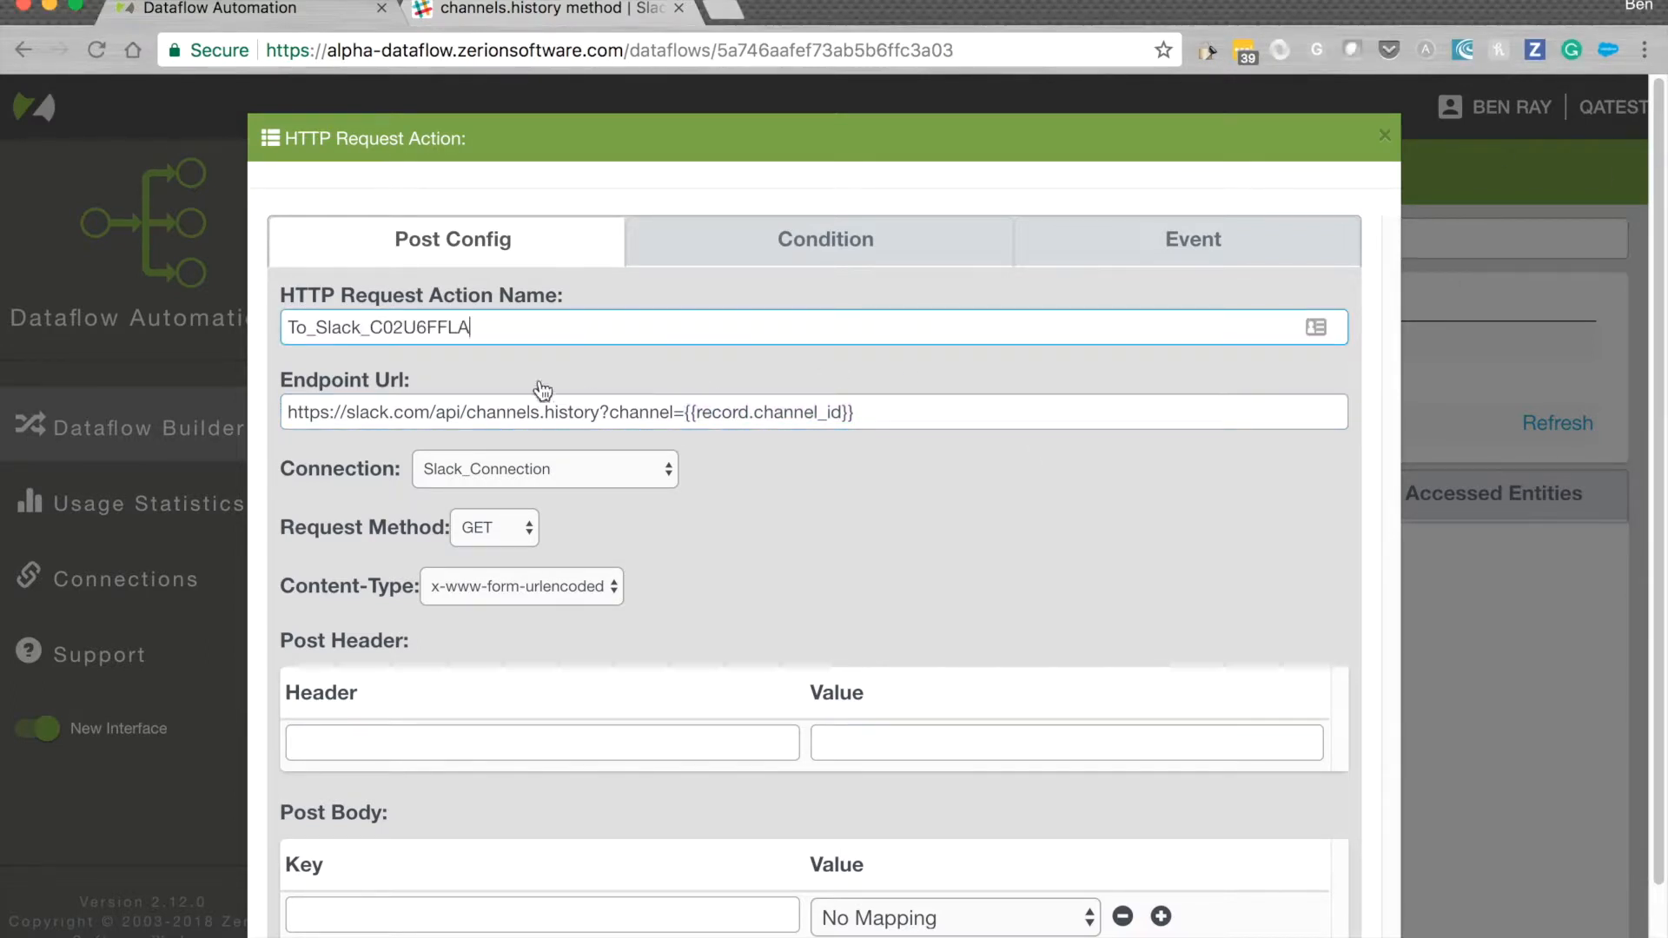
{"action": "double_click", "coordinate": [398, 329]}
{"action": "left_click", "coordinate": [457, 331]}
{"action": "left_click_drag", "start_coordinate": [482, 331], "coordinate": [373, 328]}
{"action": "key", "text": "BackSpace"}
{"action": "key", "text": "BackSpace"}
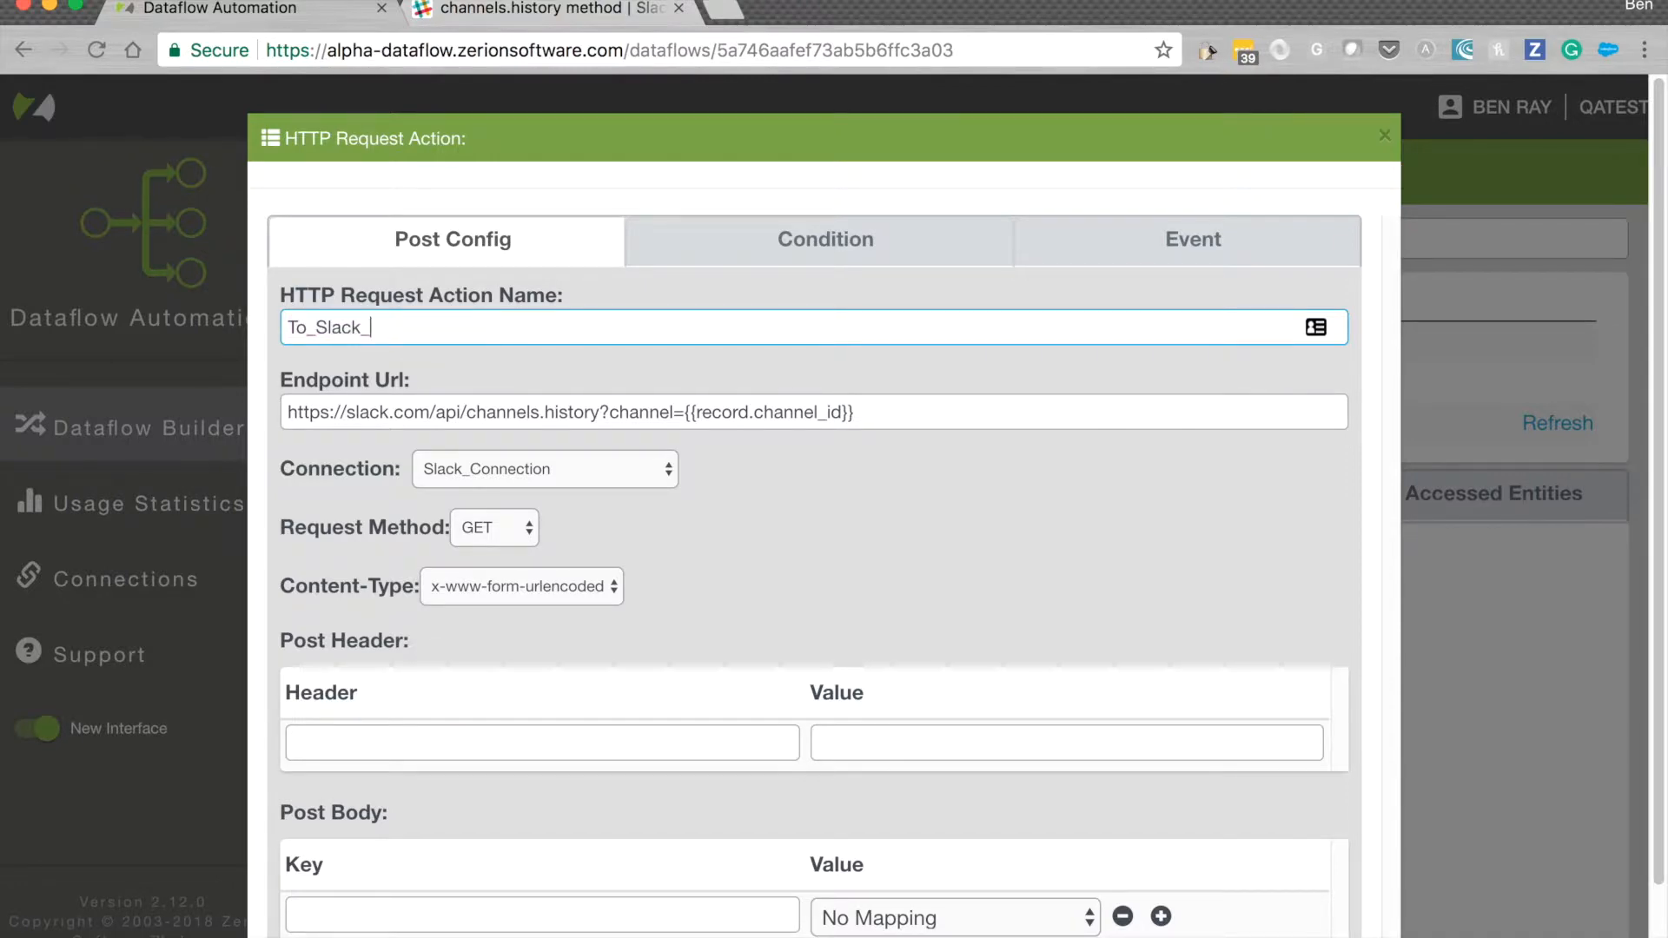
Create a new acknowledgement event named Success for the HTTP Request action
{"action": "scroll", "coordinate": [777, 577], "scroll_direction": "down", "scroll_amount": 2}
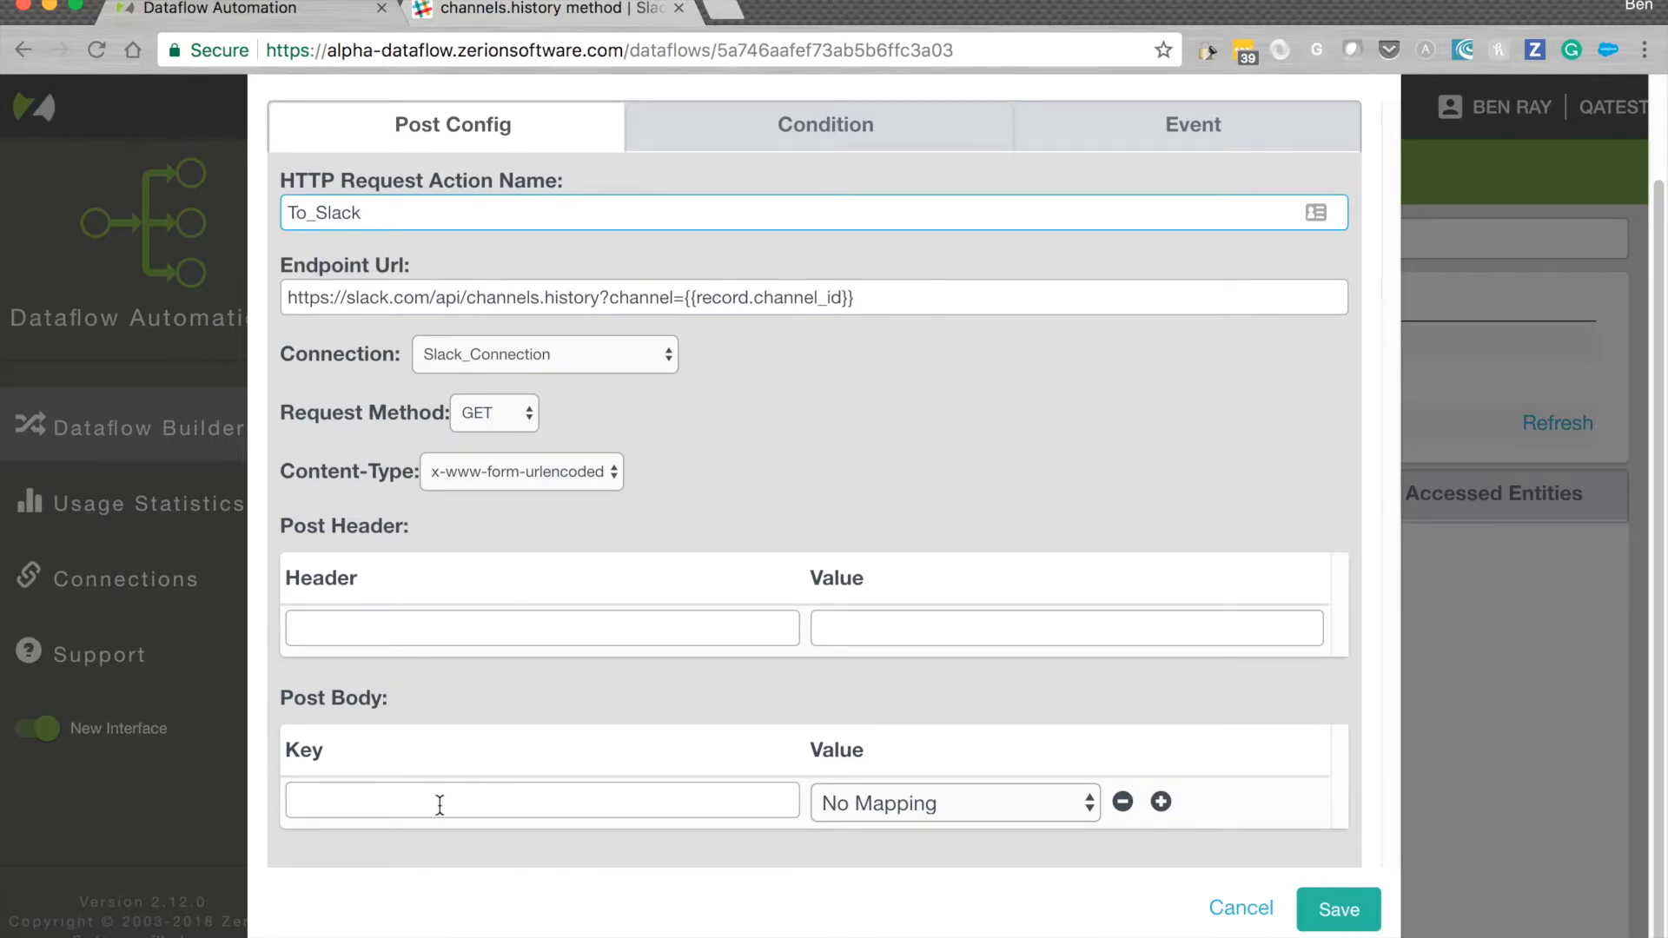
{"action": "scroll", "coordinate": [828, 480], "scroll_direction": "up", "scroll_amount": 1}
{"action": "scroll", "coordinate": [828, 480], "scroll_direction": "up", "scroll_amount": 2}
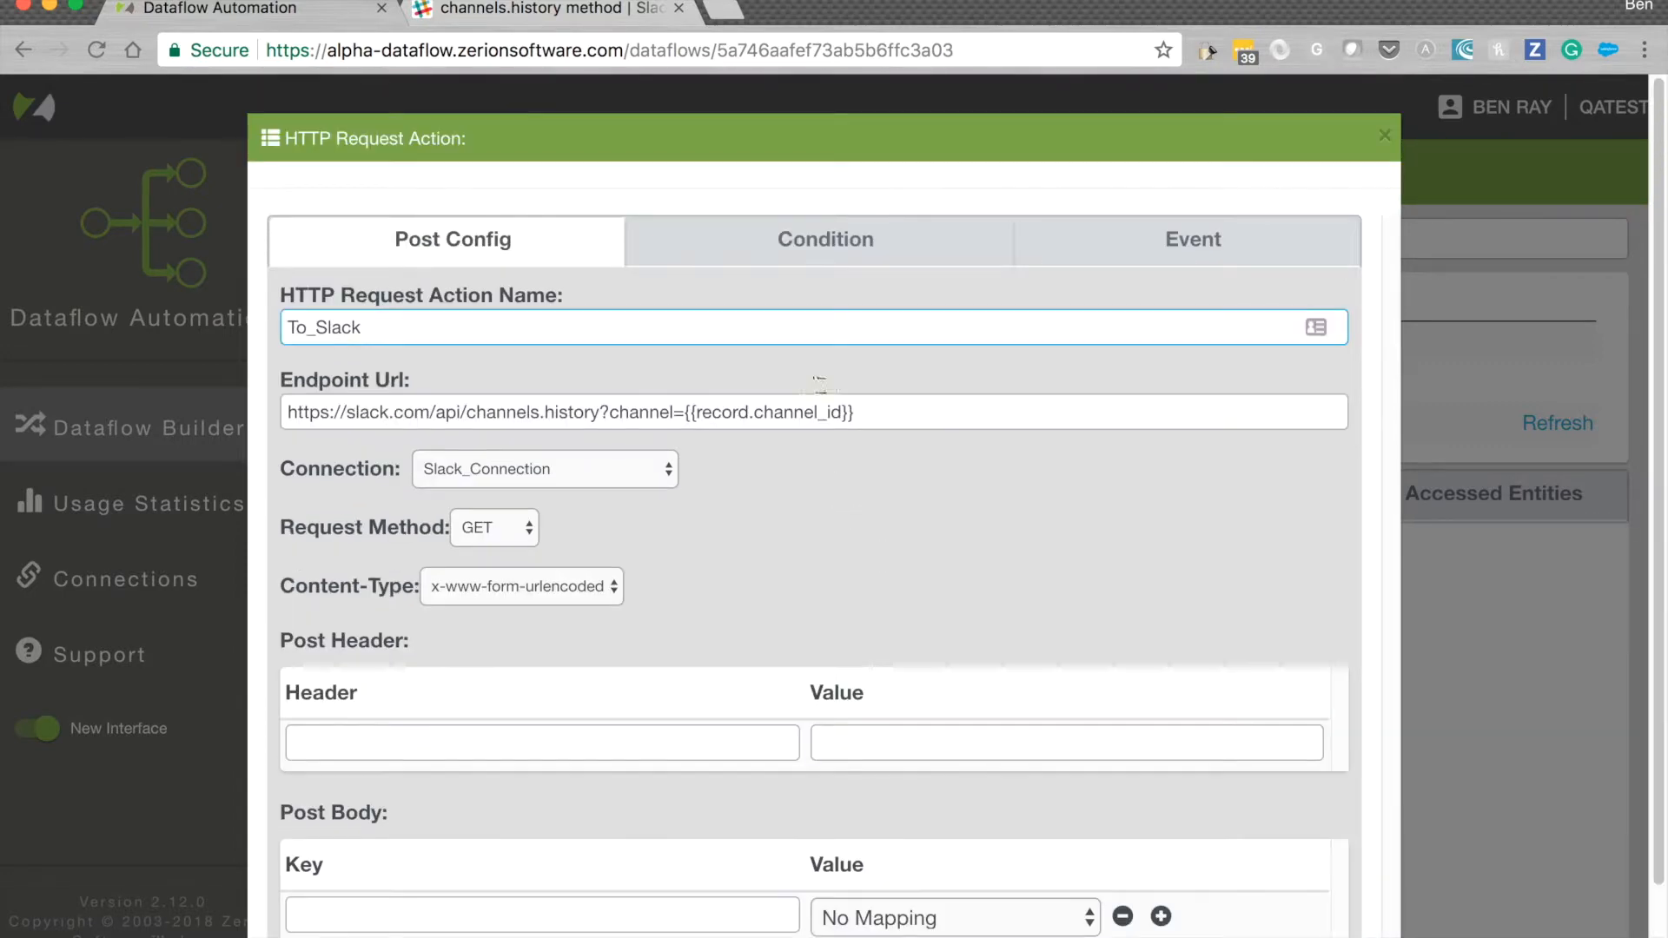
{"action": "left_click", "coordinate": [1213, 250]}
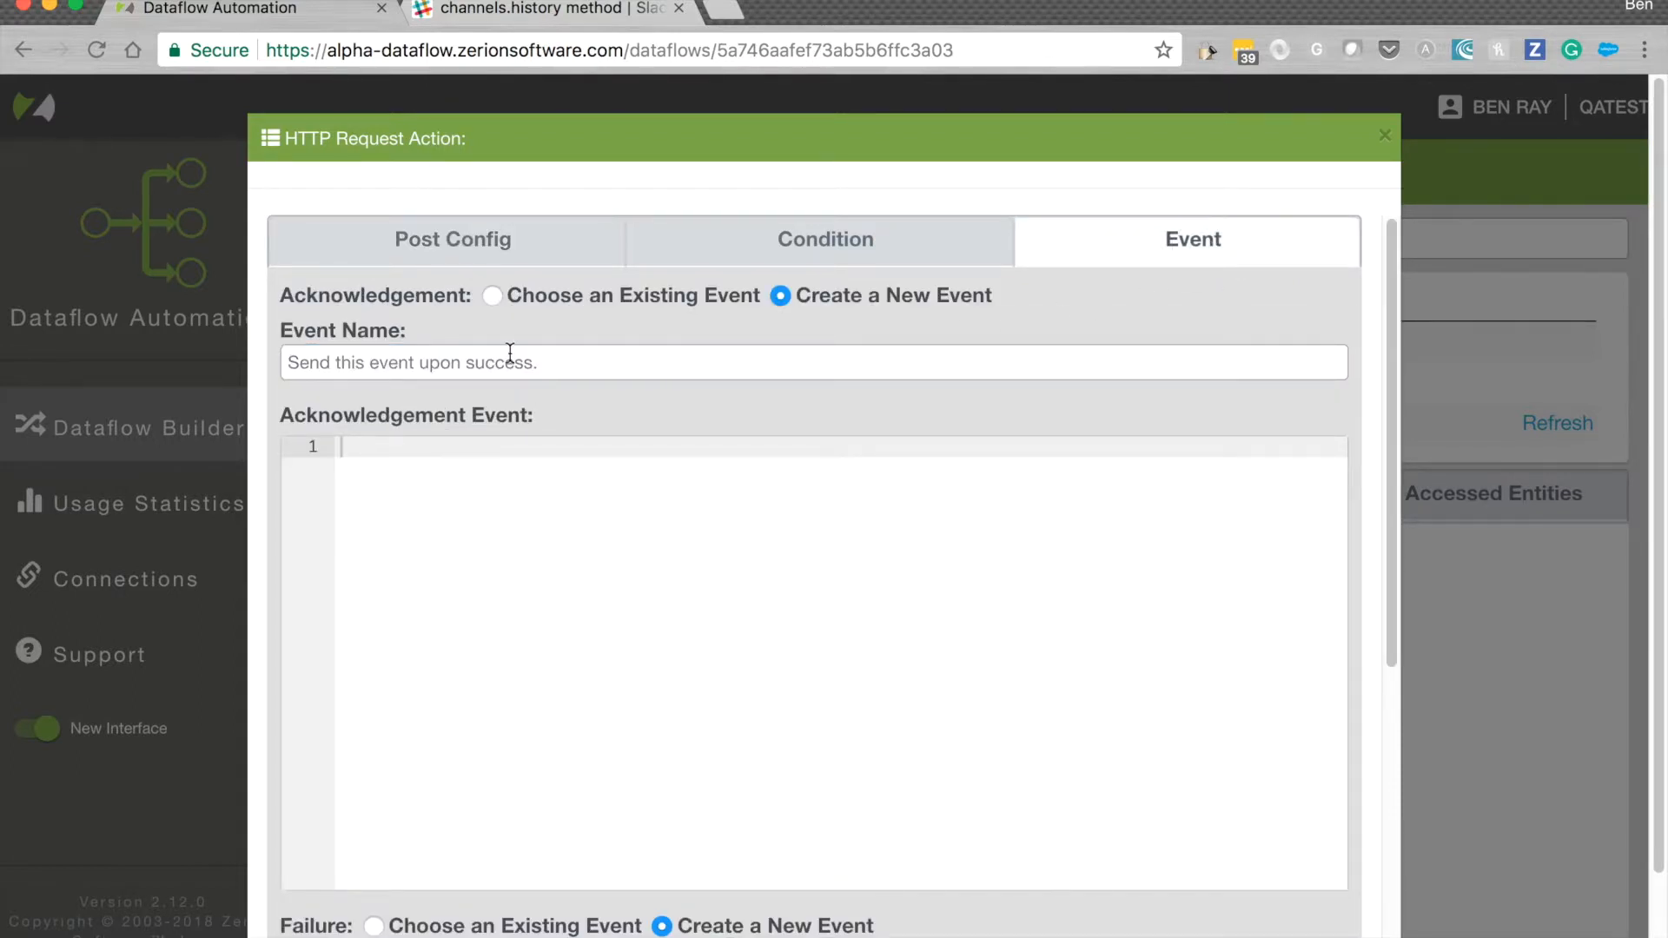
{"action": "left_click", "coordinate": [457, 358]}
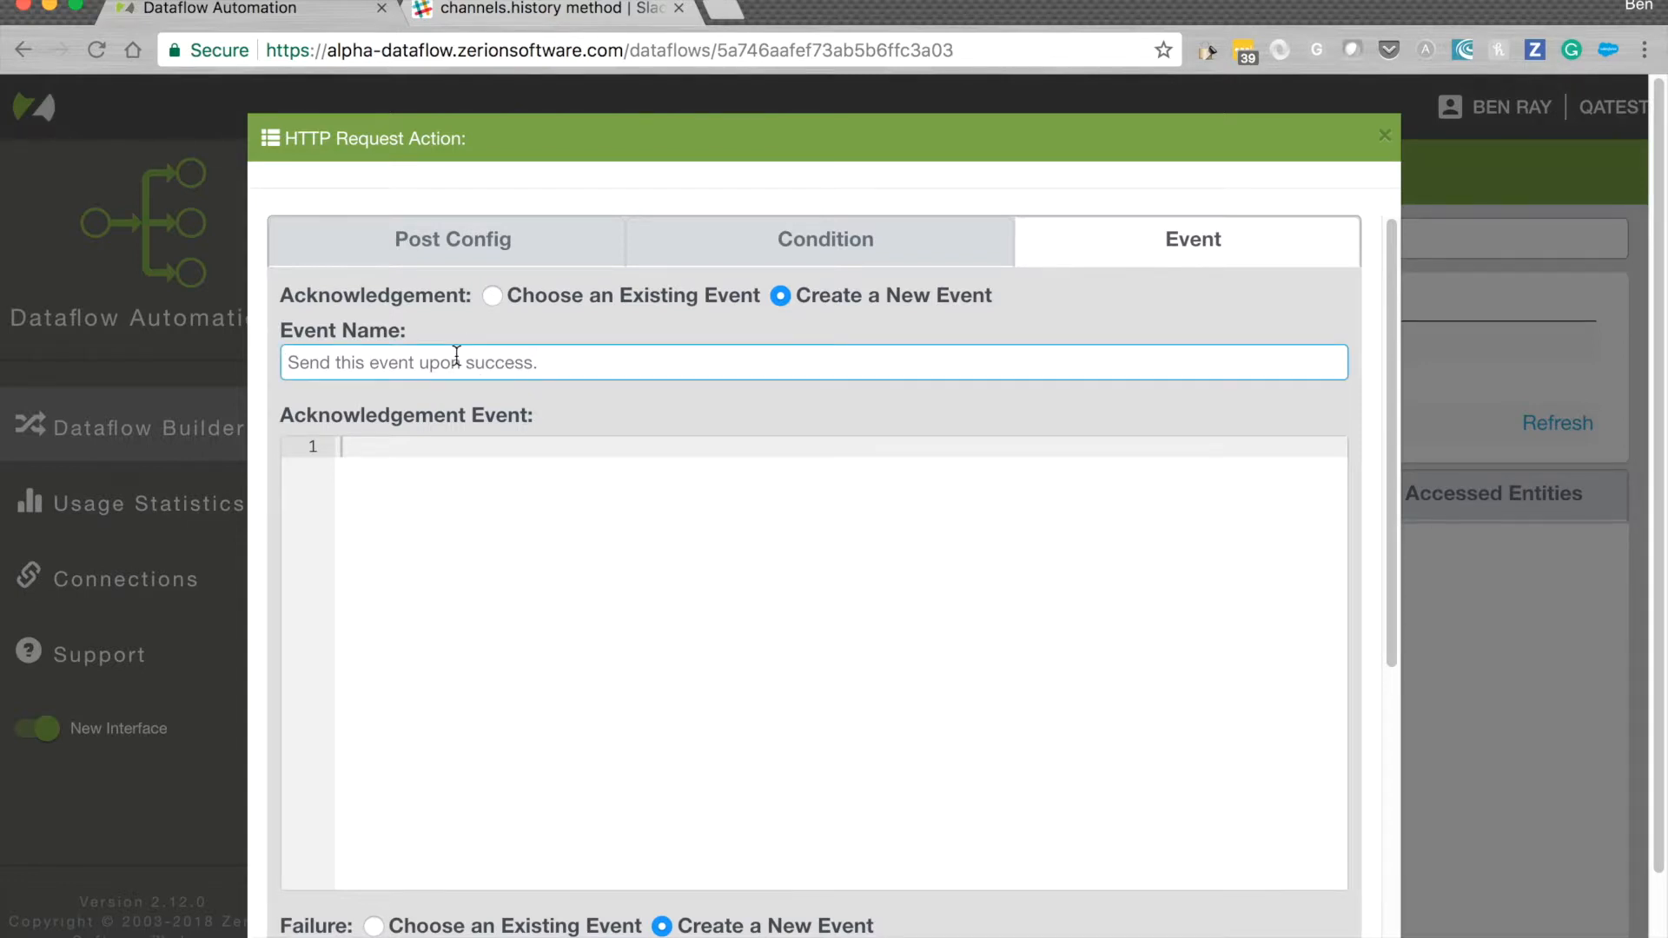
{"action": "type", "text": "Success"}
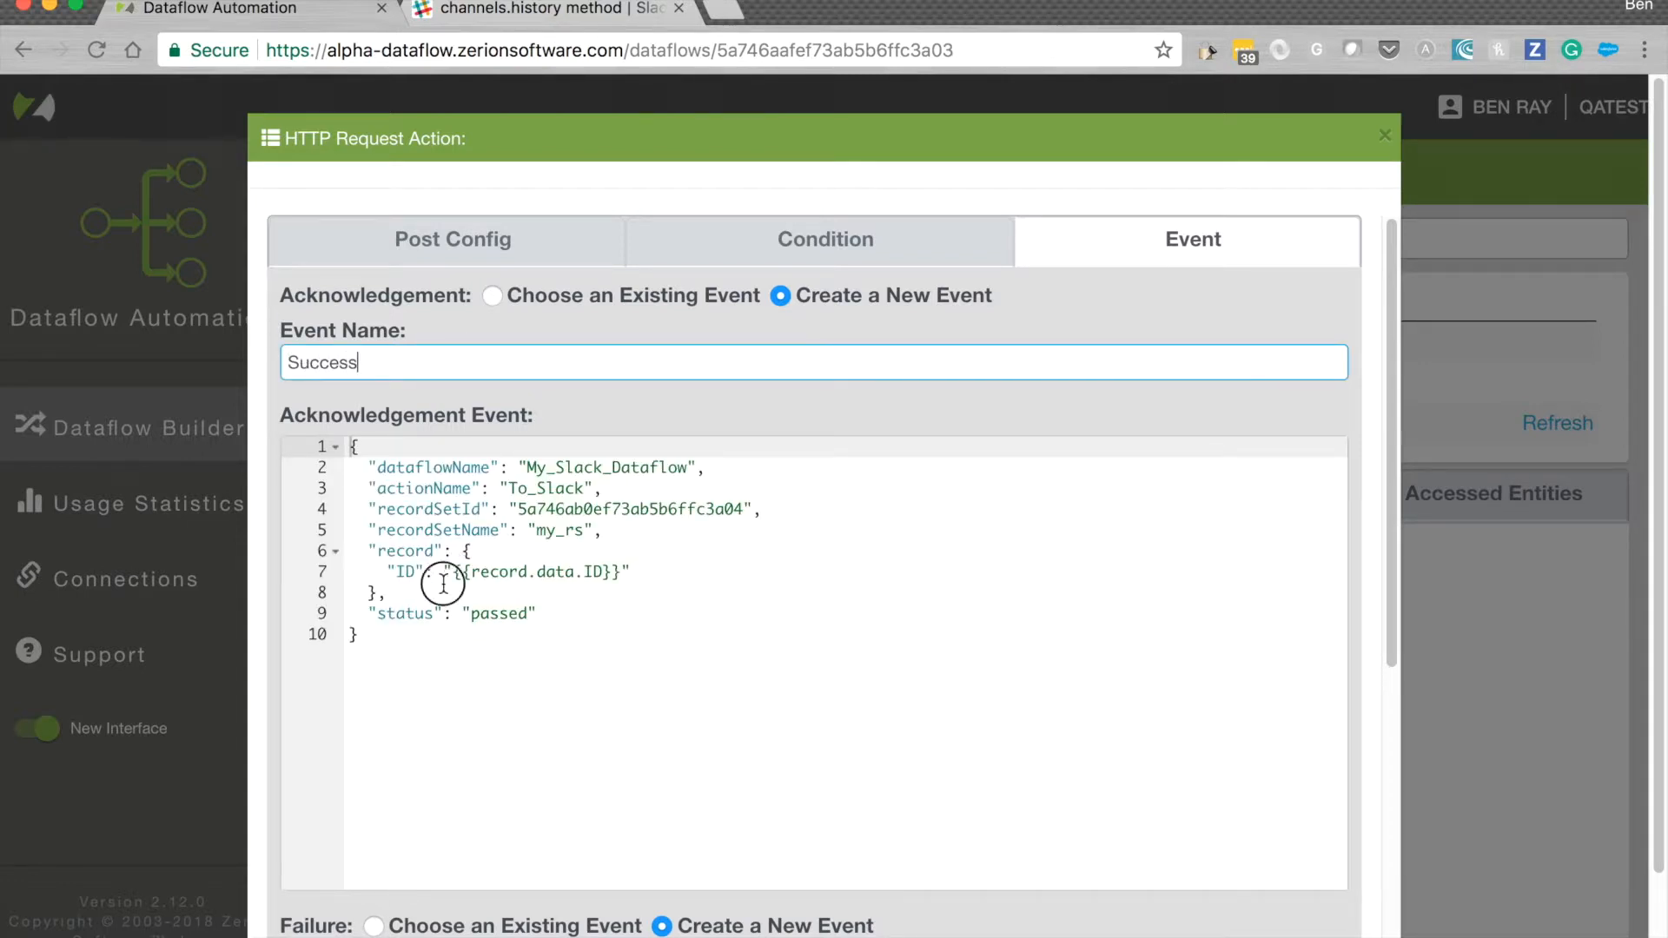
Rename the ID key inside the acknowledgement event's record object to response
{"action": "left_click", "coordinate": [438, 592]}
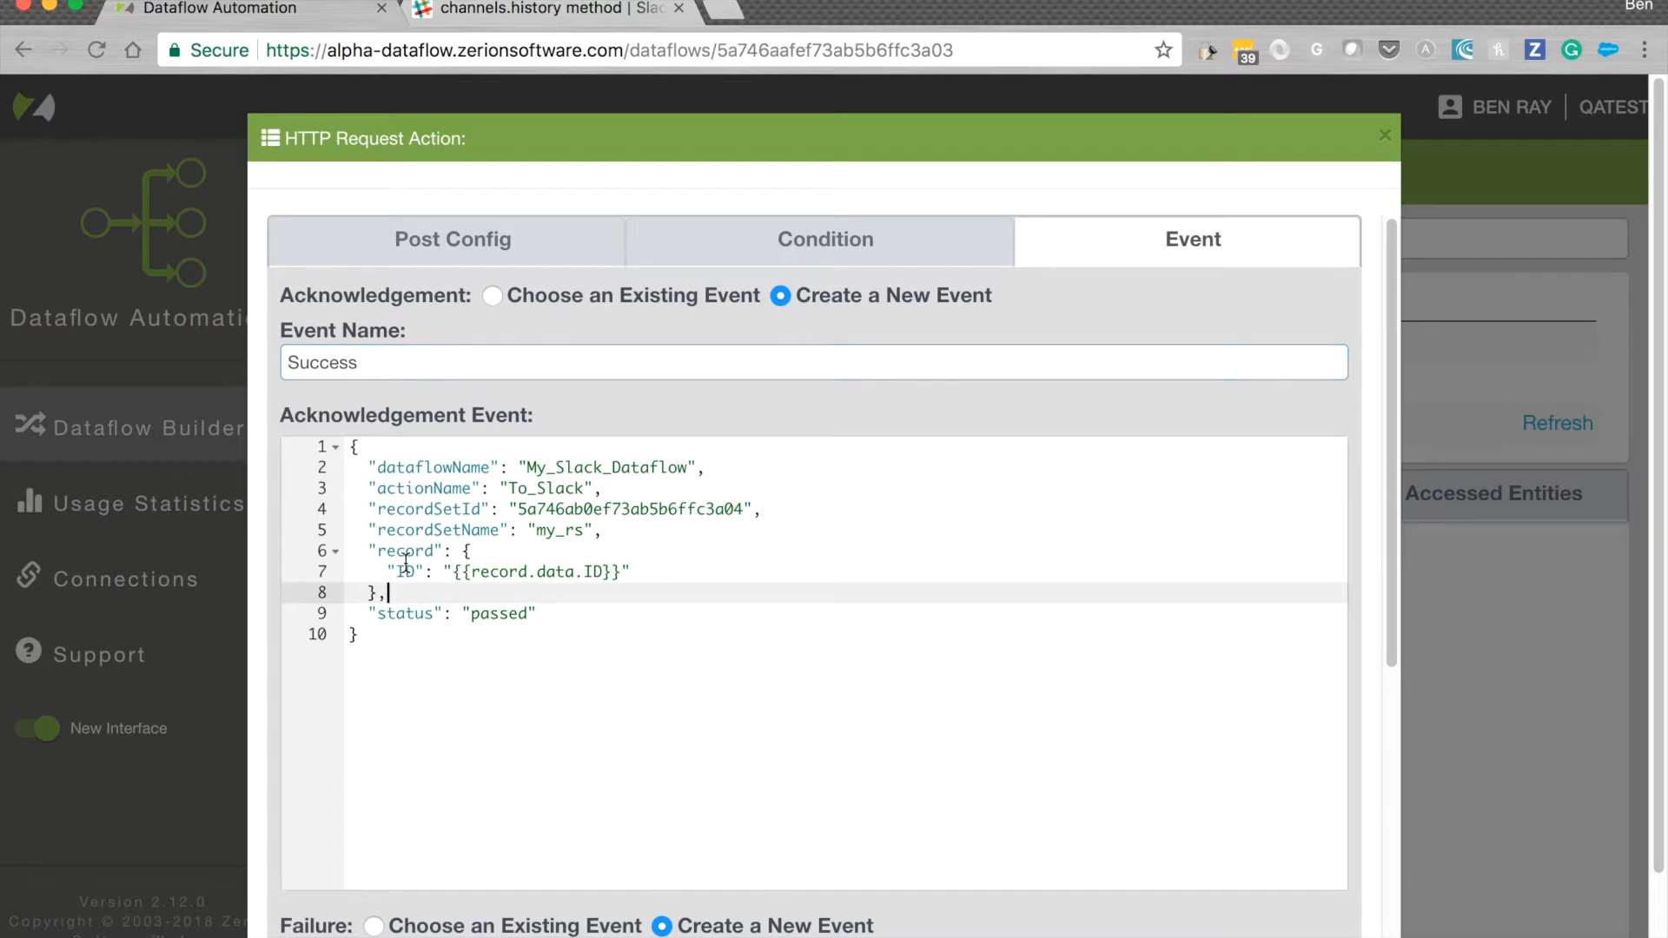
{"action": "double_click", "coordinate": [403, 564]}
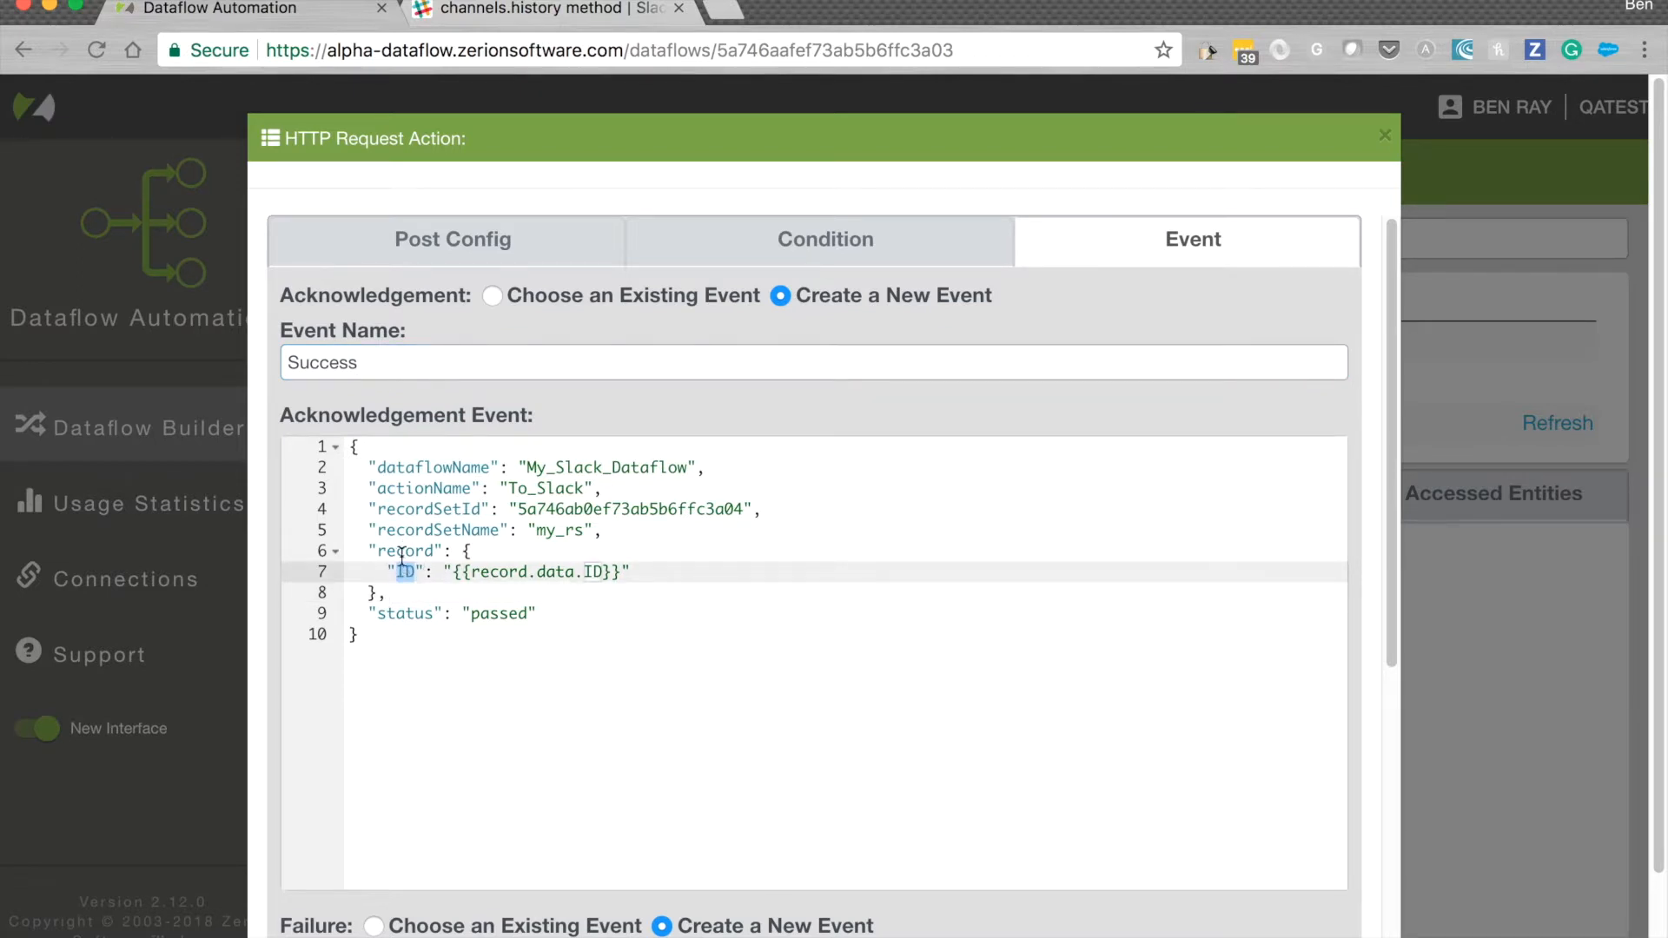
{"action": "key", "text": "BackSpace"}
{"action": "type", "text": "recor"}
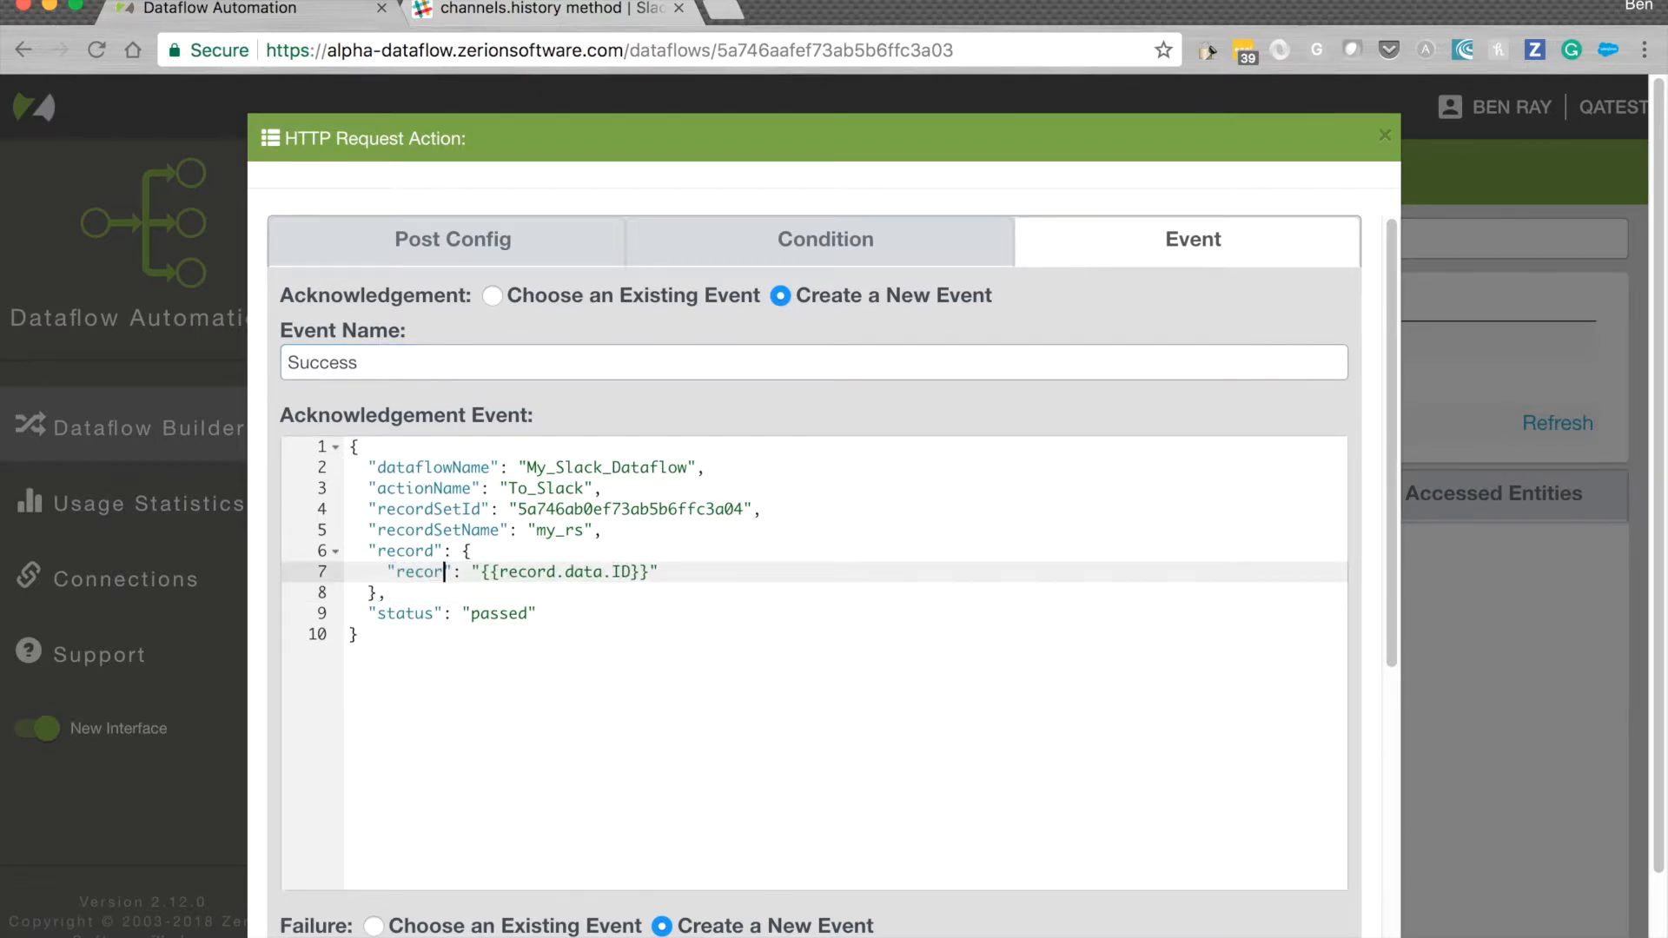
{"action": "type", "text": "ponse"}
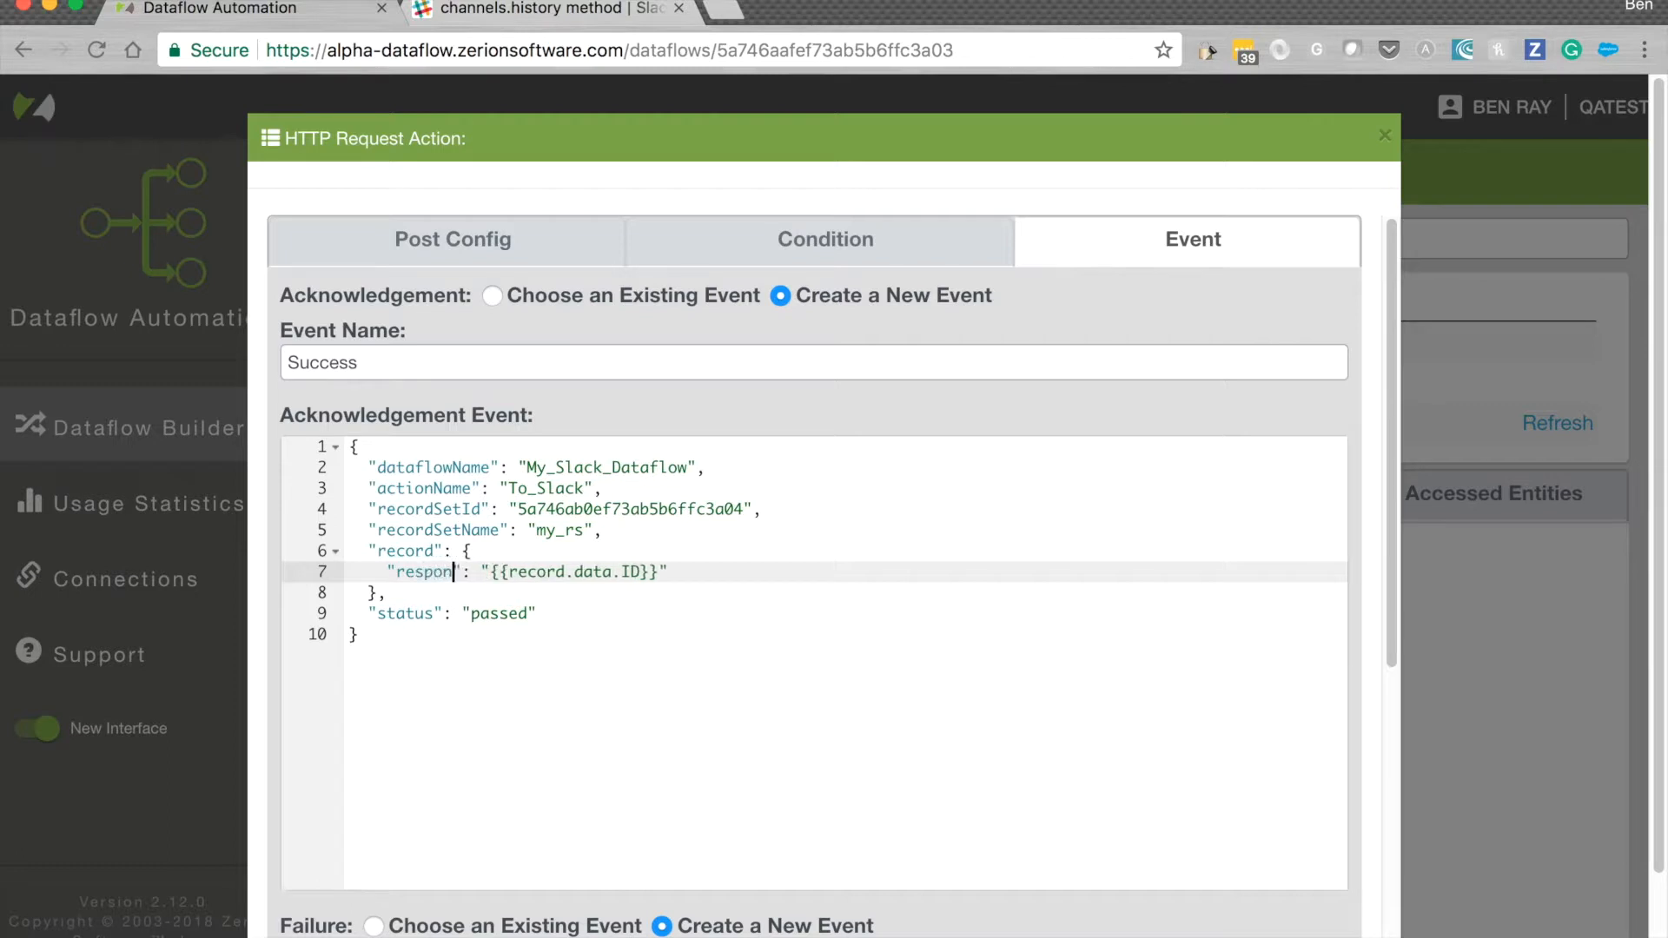
Replace the response key's quoted value in the acknowledgement event with {{JSON record.response}}, without quotation marks
{"action": "left_click", "coordinate": [662, 581]}
{"action": "left_click_drag", "start_coordinate": [684, 572], "coordinate": [502, 576]}
{"action": "key", "text": "BackSpace"}
{"action": "key", "text": "BackSpace"}
{"action": "type", "text": "{{JSON re"}
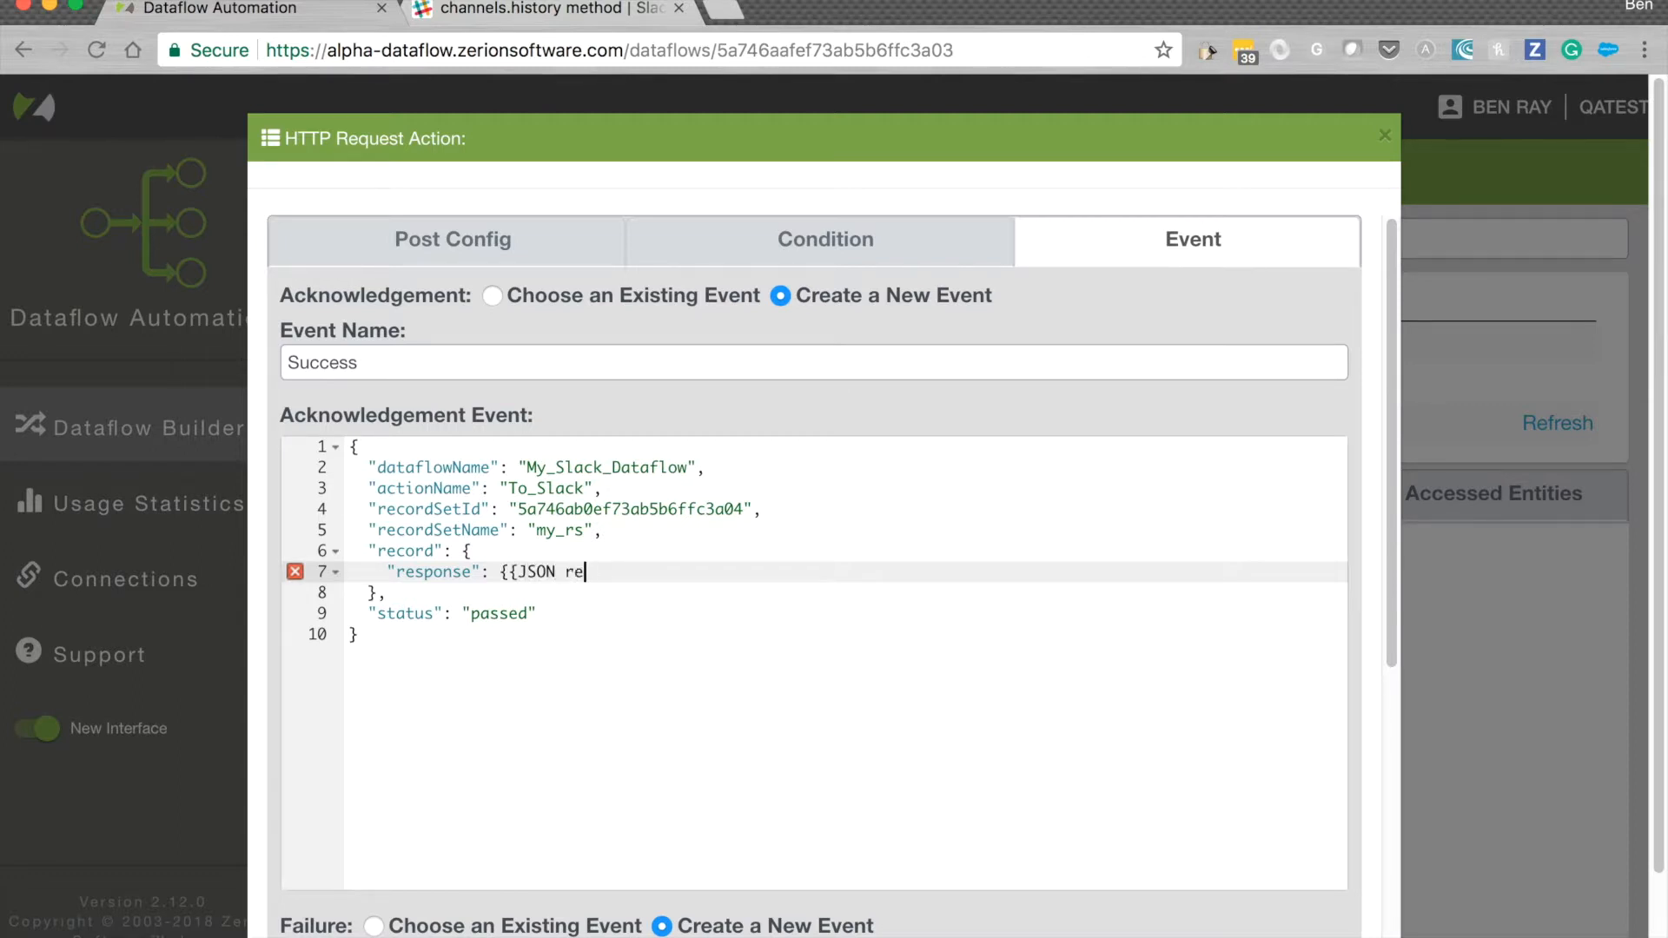
{"action": "type", "text": "cord.response}}"}
{"action": "left_click_drag", "start_coordinate": [741, 572], "coordinate": [502, 573]}
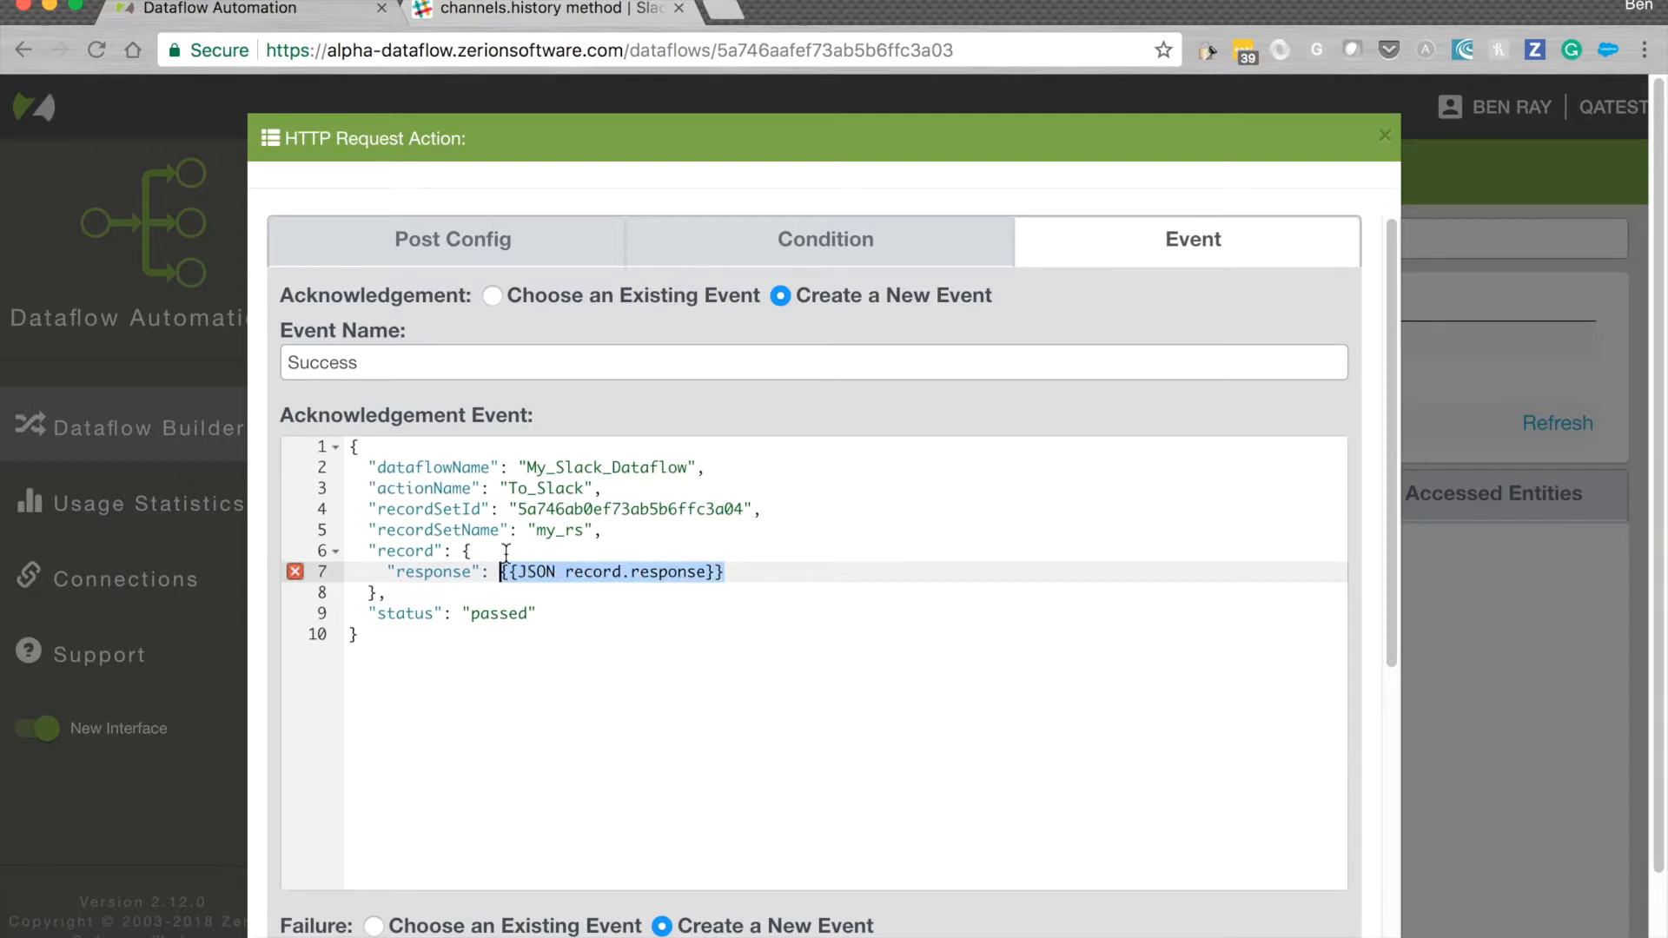
Name the new failure event FAIL, with the acknowledgement event's response entry replacing its ID entry, and save the HTTP Request action
{"action": "scroll", "coordinate": [443, 598], "scroll_direction": "down", "scroll_amount": 5}
{"action": "left_click", "coordinate": [446, 566]}
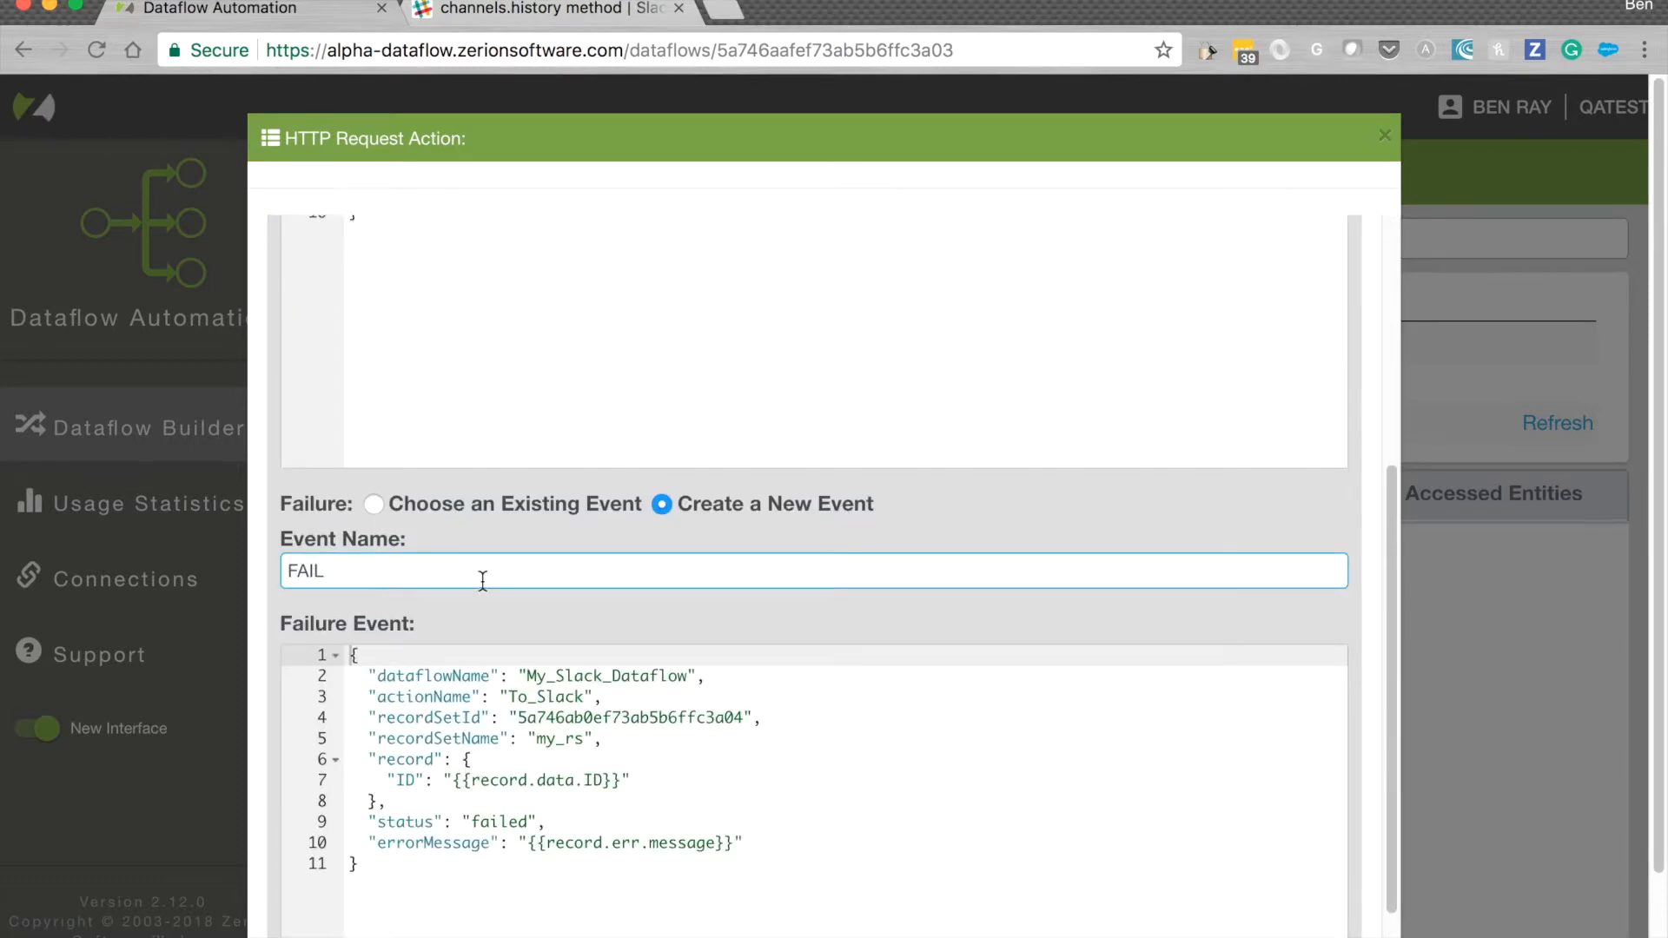
{"action": "scroll", "coordinate": [586, 666], "scroll_direction": "up", "scroll_amount": 2}
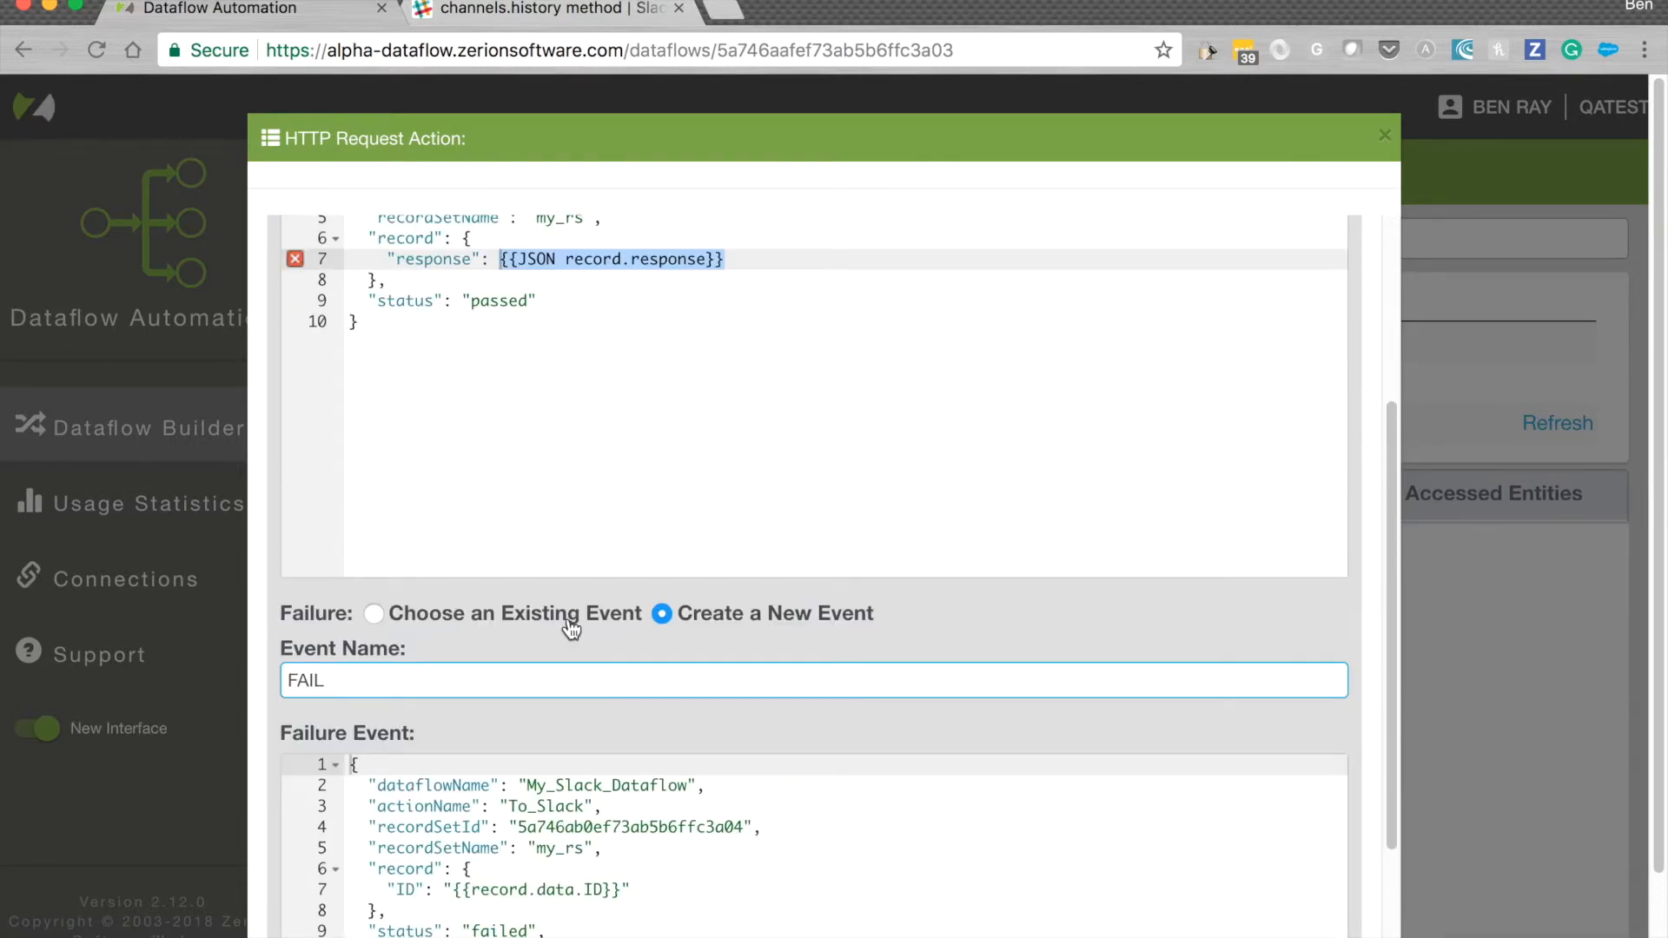
{"action": "left_click_drag", "start_coordinate": [747, 259], "coordinate": [388, 259]}
{"action": "key", "text": "ctrl+c"}
{"action": "left_click_drag", "start_coordinate": [633, 890], "coordinate": [387, 890]}
{"action": "key", "text": "ctrl+v"}
{"action": "scroll", "coordinate": [596, 894], "scroll_direction": "down", "scroll_amount": 5}
{"action": "left_click", "coordinate": [1357, 911]}
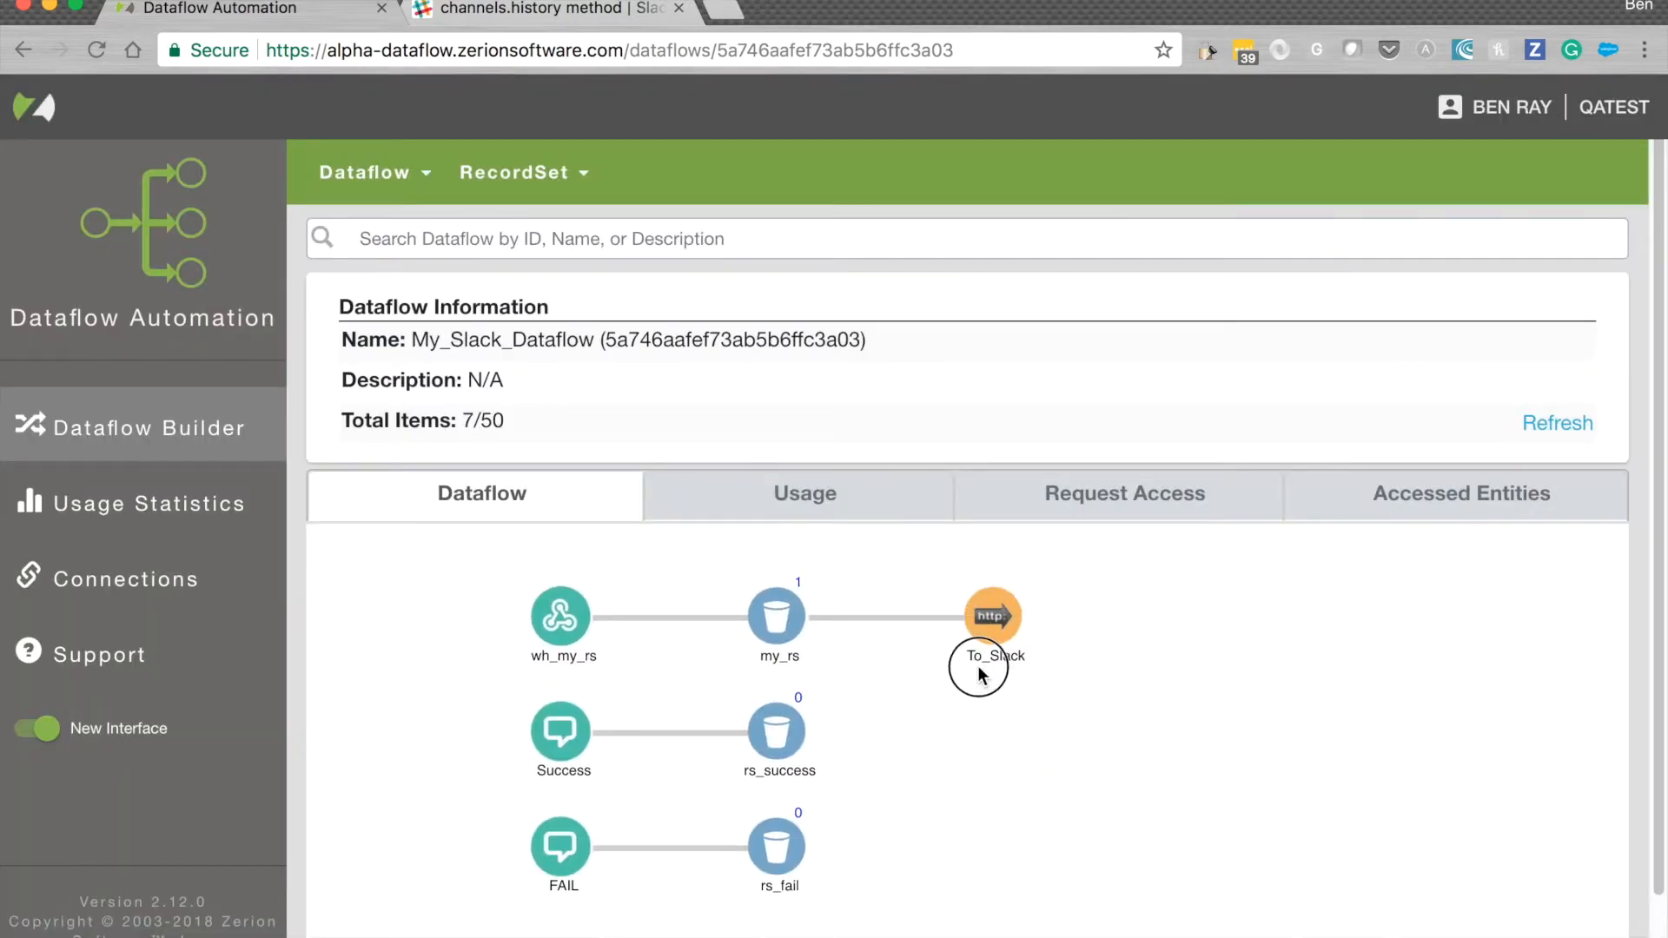
Inspect the To_Slack action and the my_rs record set, refreshing the dataflow's record counts
{"action": "left_click", "coordinate": [992, 620]}
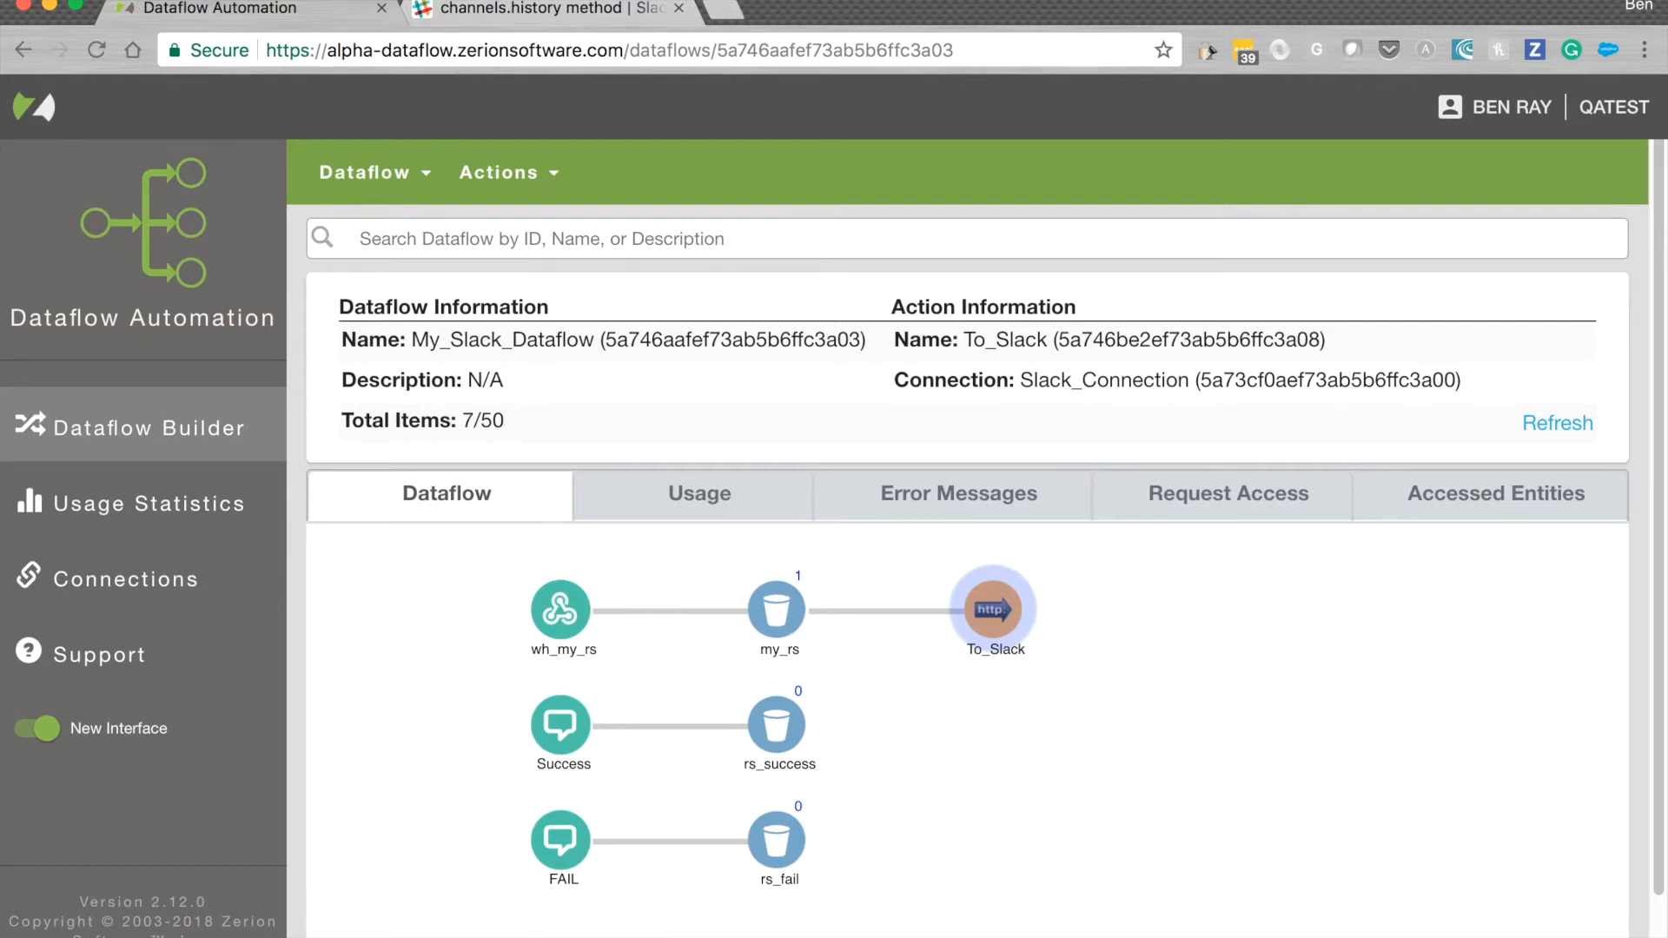
{"action": "left_click", "coordinate": [774, 622]}
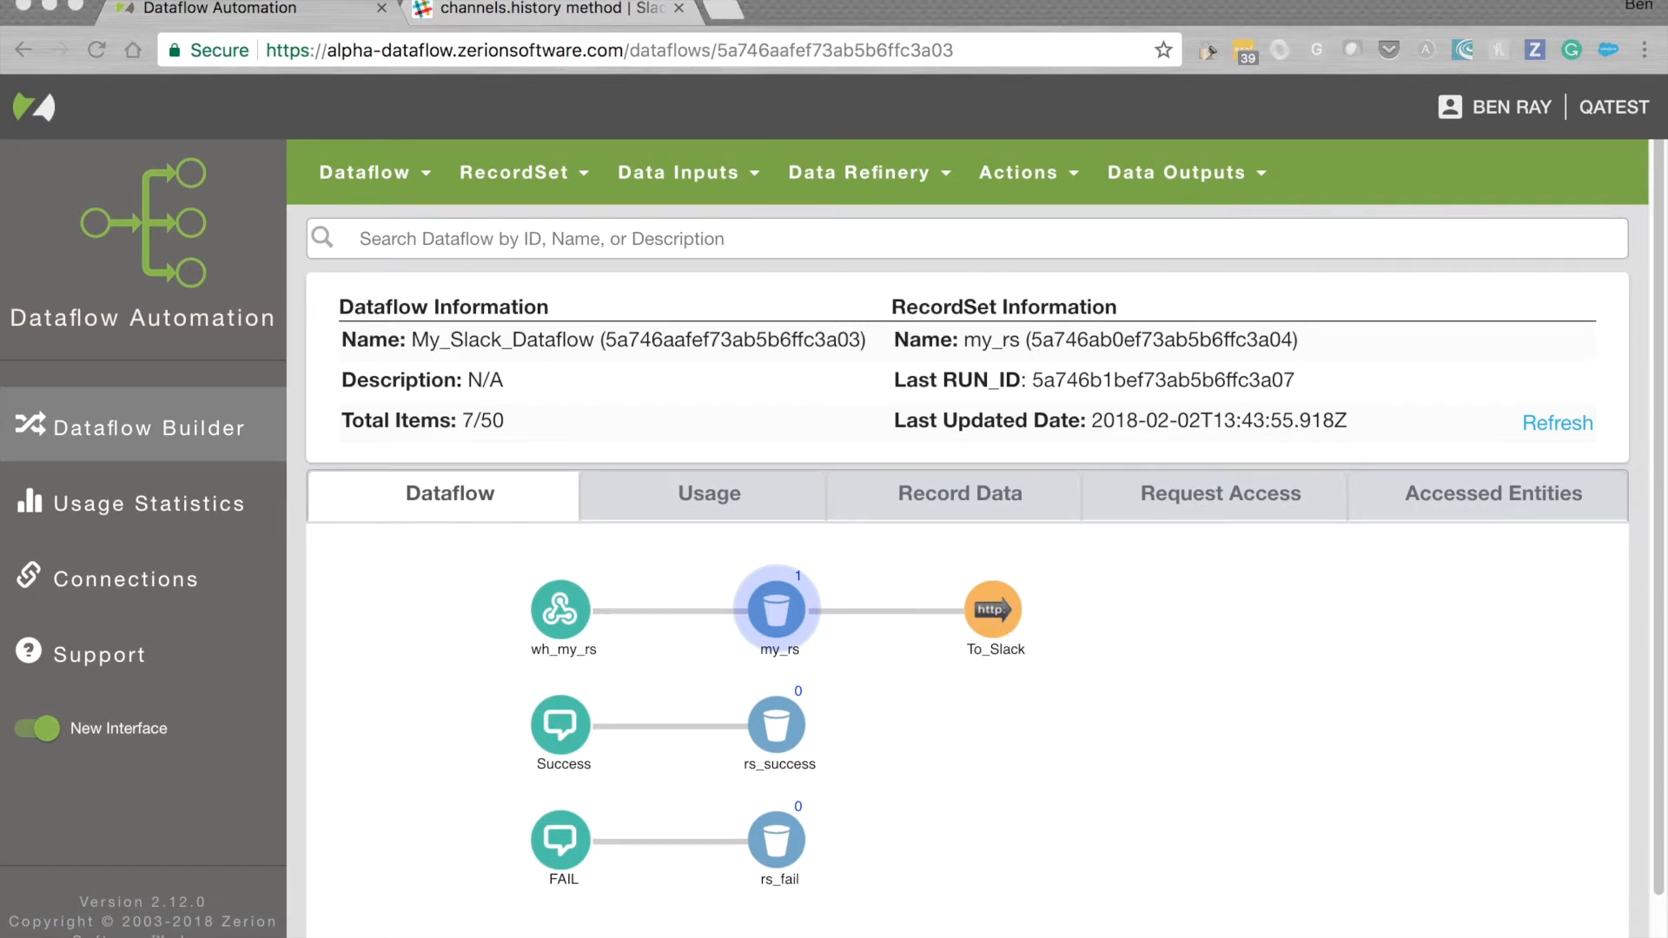
{"action": "left_click", "coordinate": [1065, 672]}
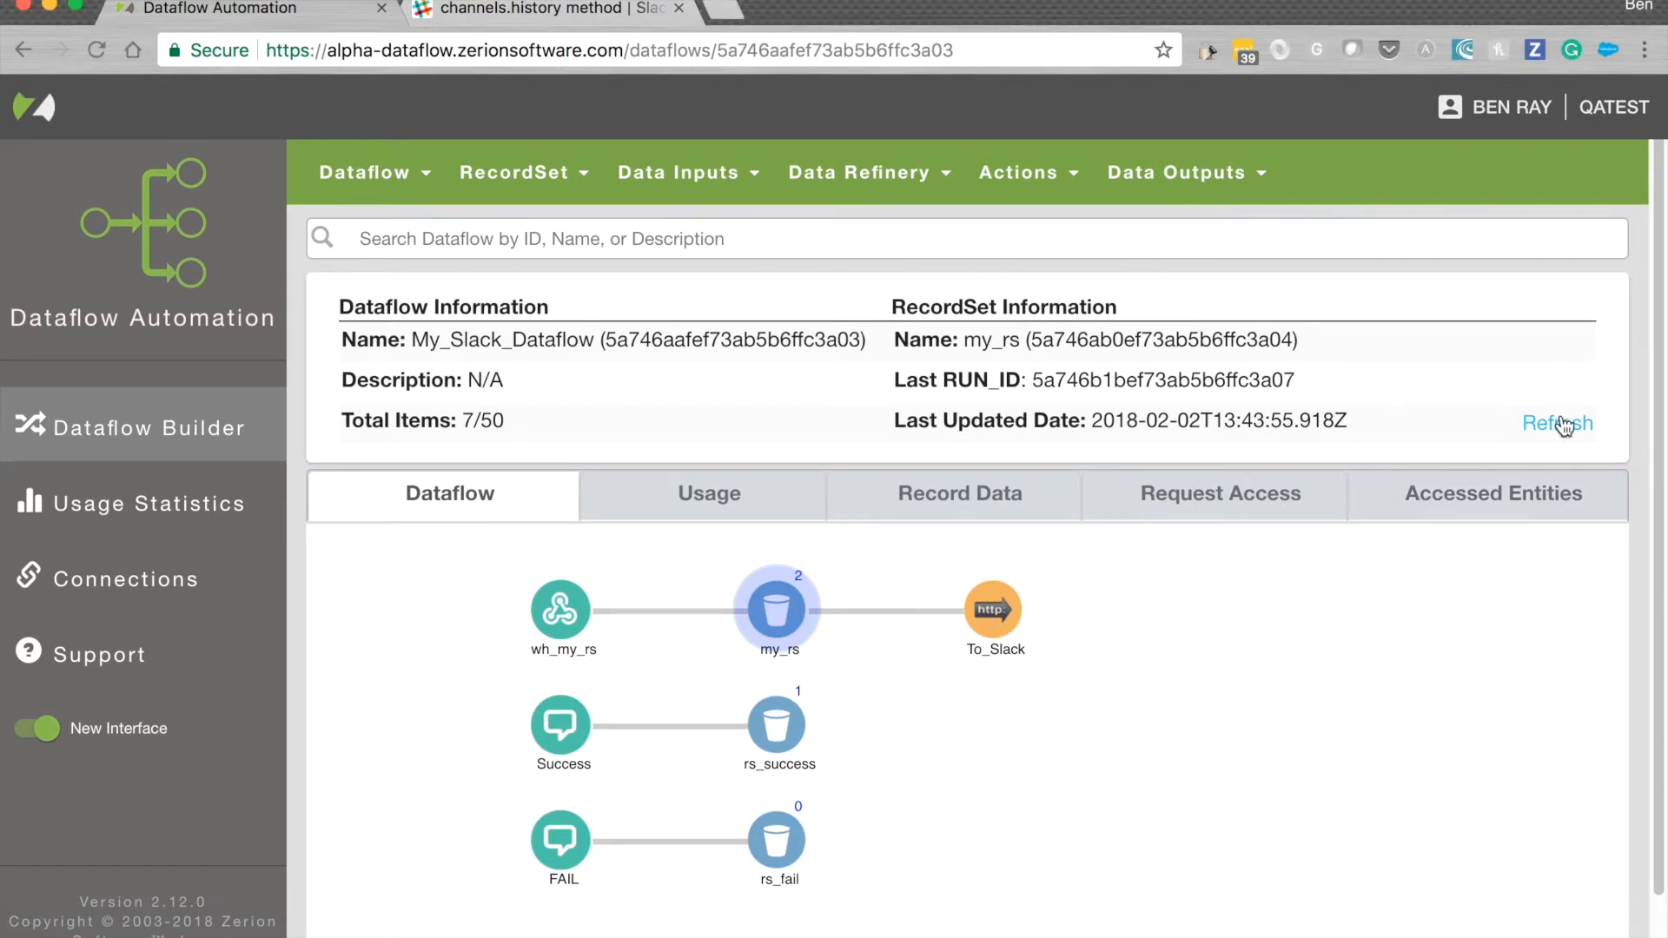
{"action": "left_click", "coordinate": [1010, 611]}
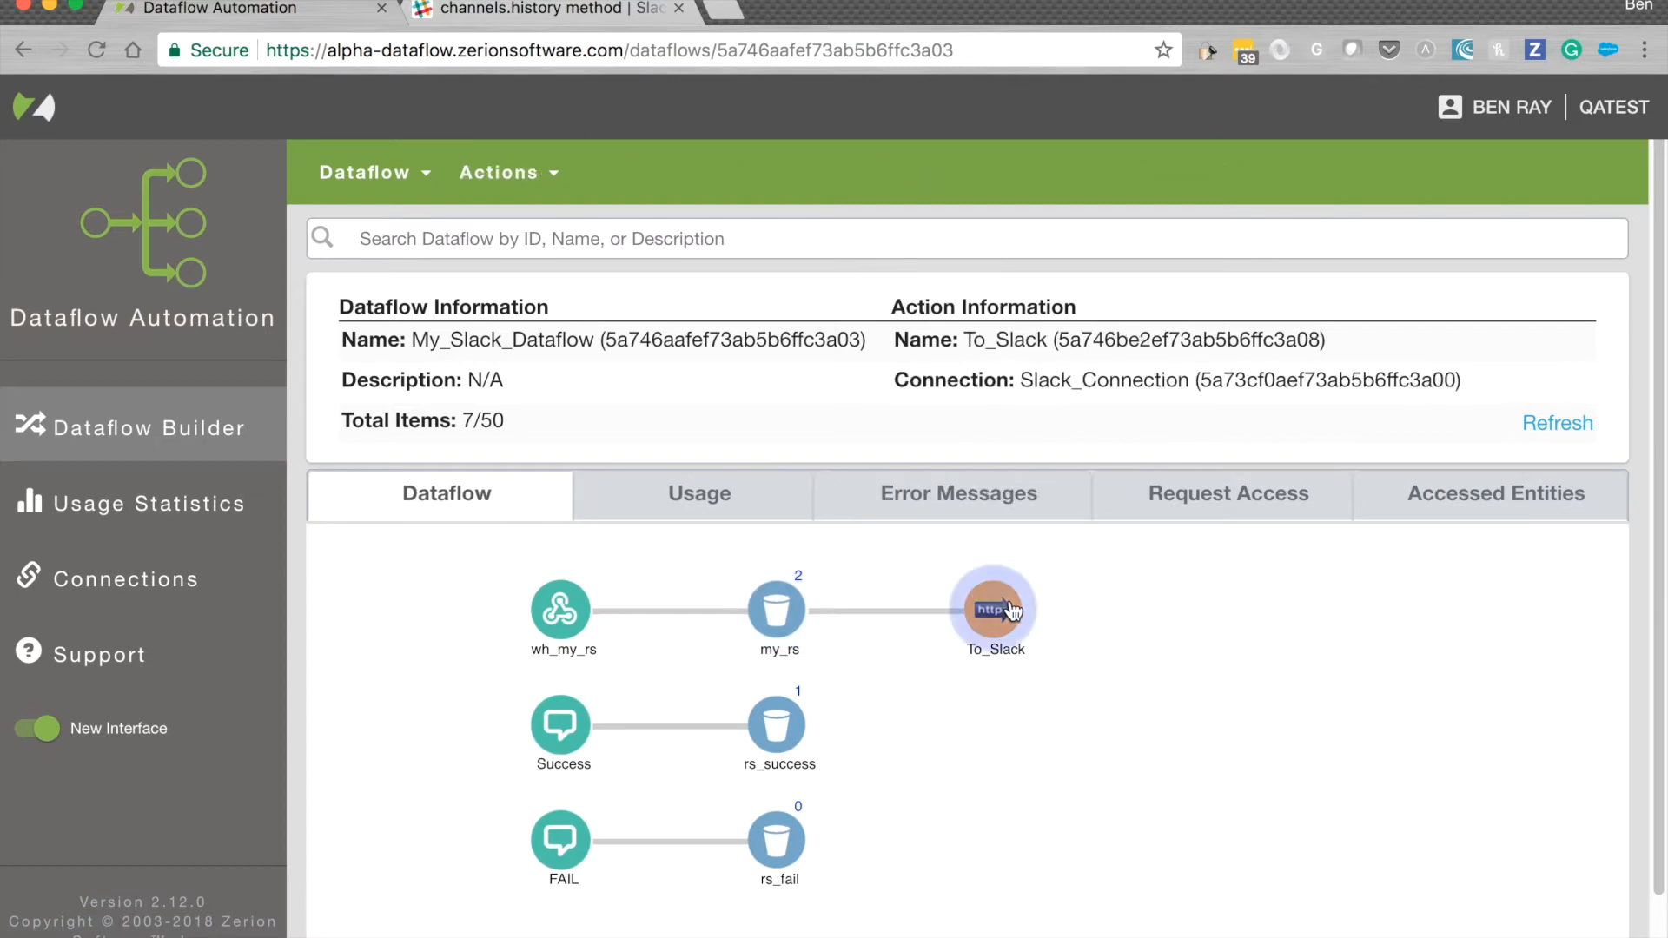
Open the record data of the rs_success record set and look through the stored record
{"action": "scroll", "coordinate": [771, 739], "scroll_direction": "up", "scroll_amount": 3}
{"action": "left_click", "coordinate": [771, 739]}
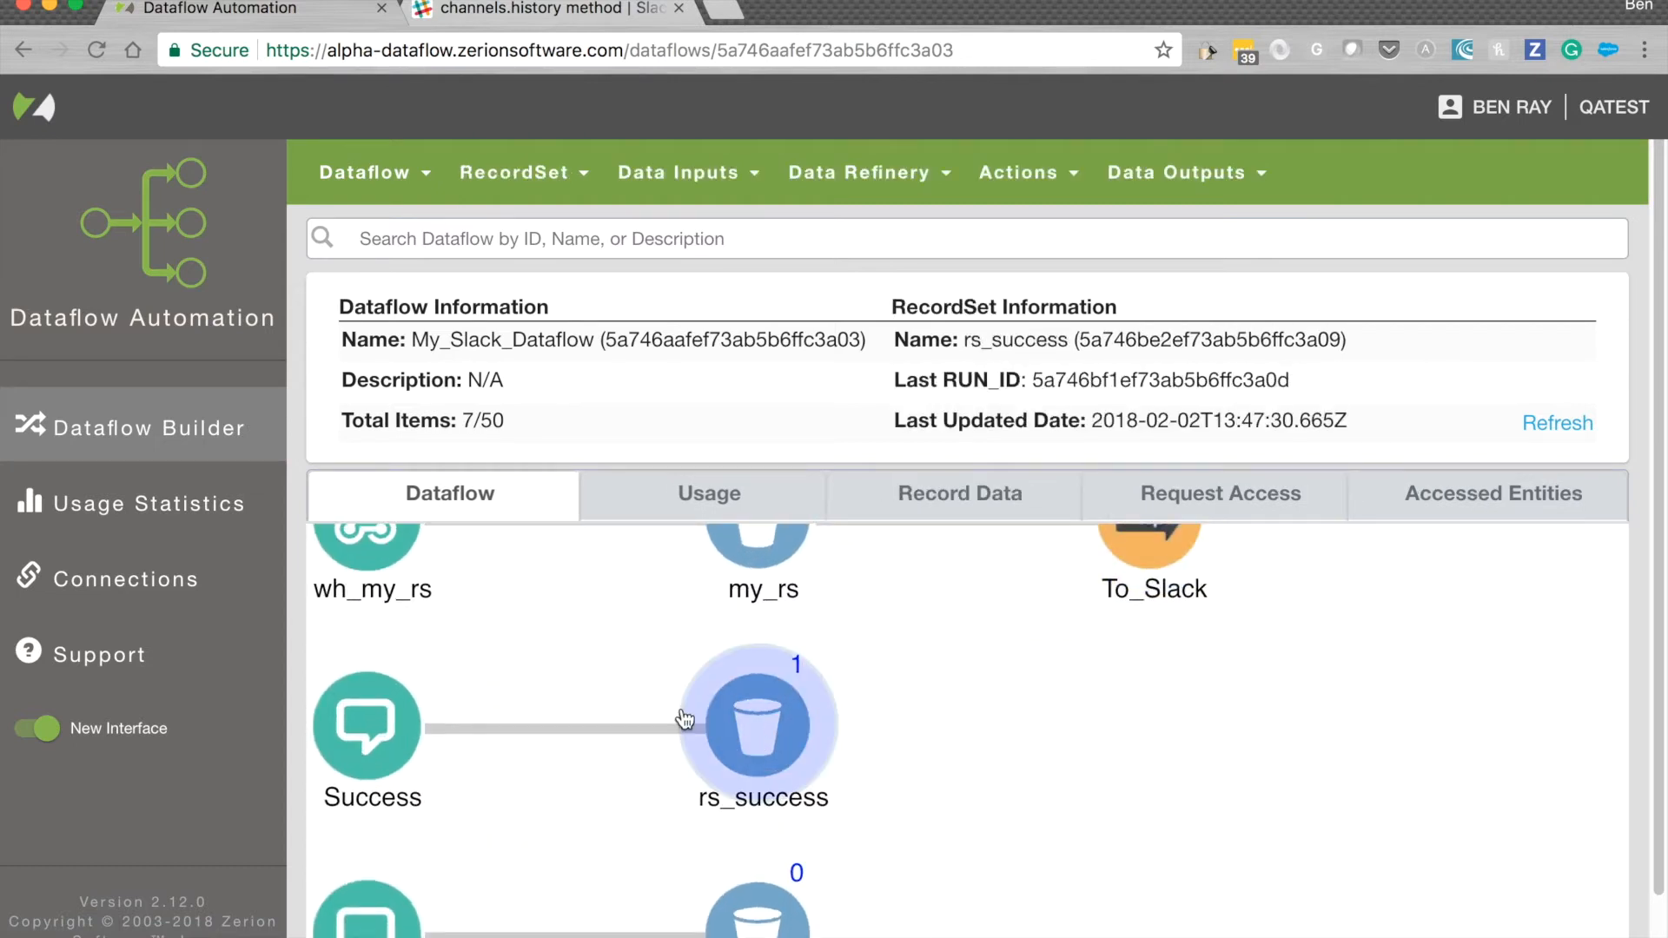
{"action": "left_click", "coordinate": [974, 504]}
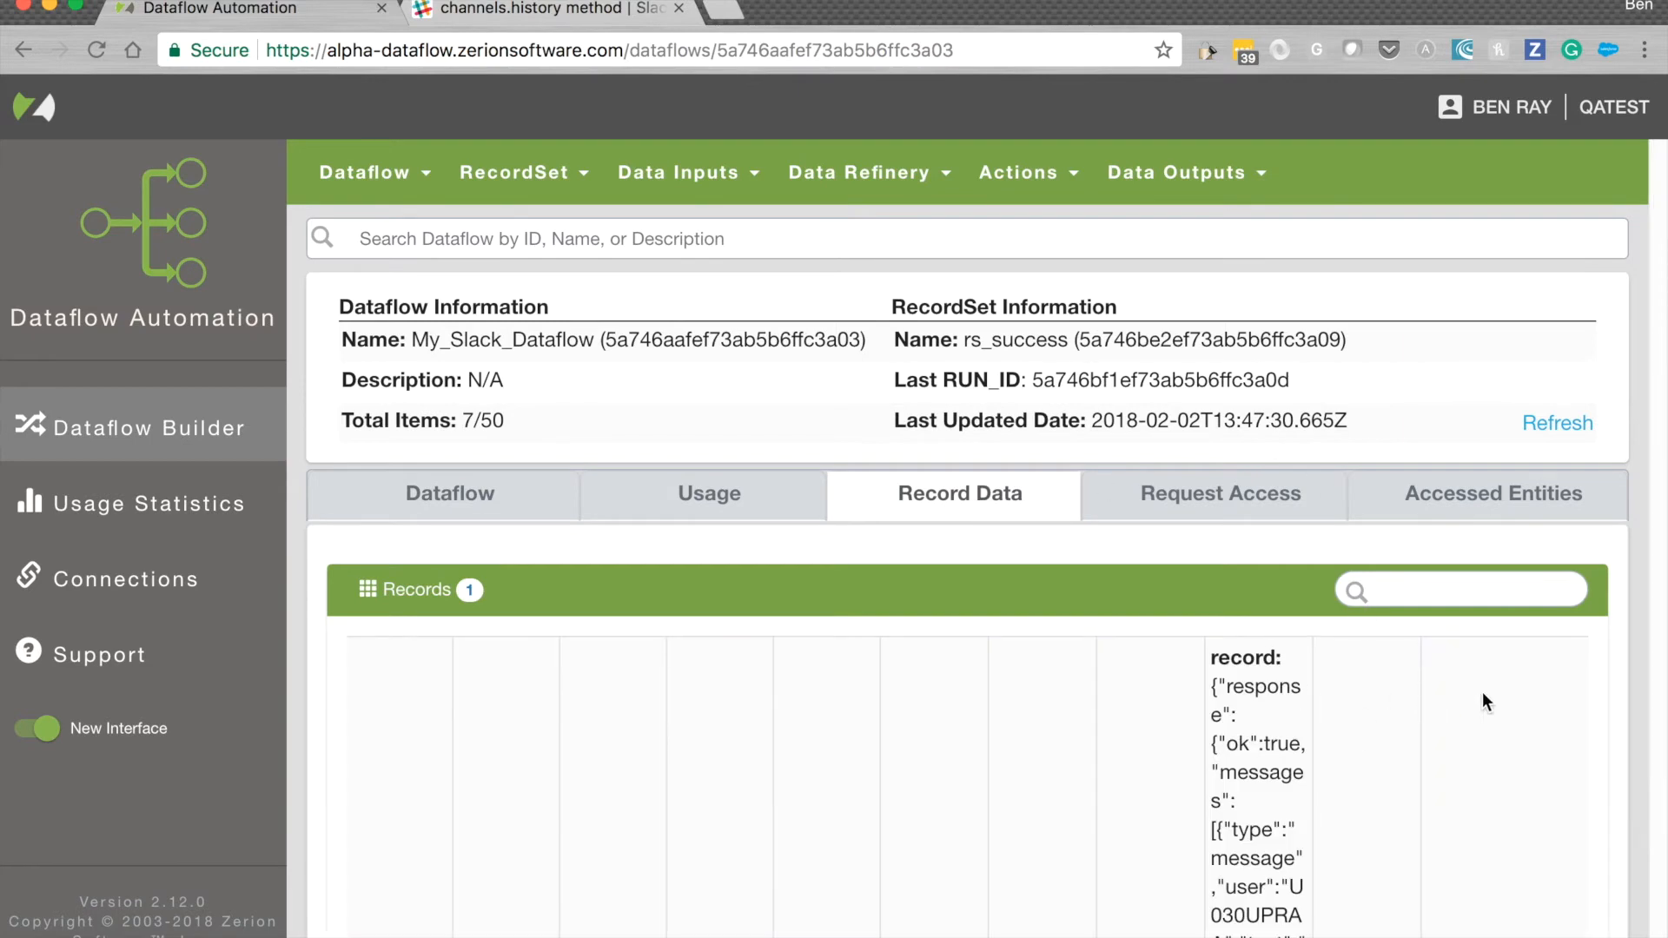
{"action": "scroll", "coordinate": [1513, 705], "scroll_direction": "down", "scroll_amount": 3}
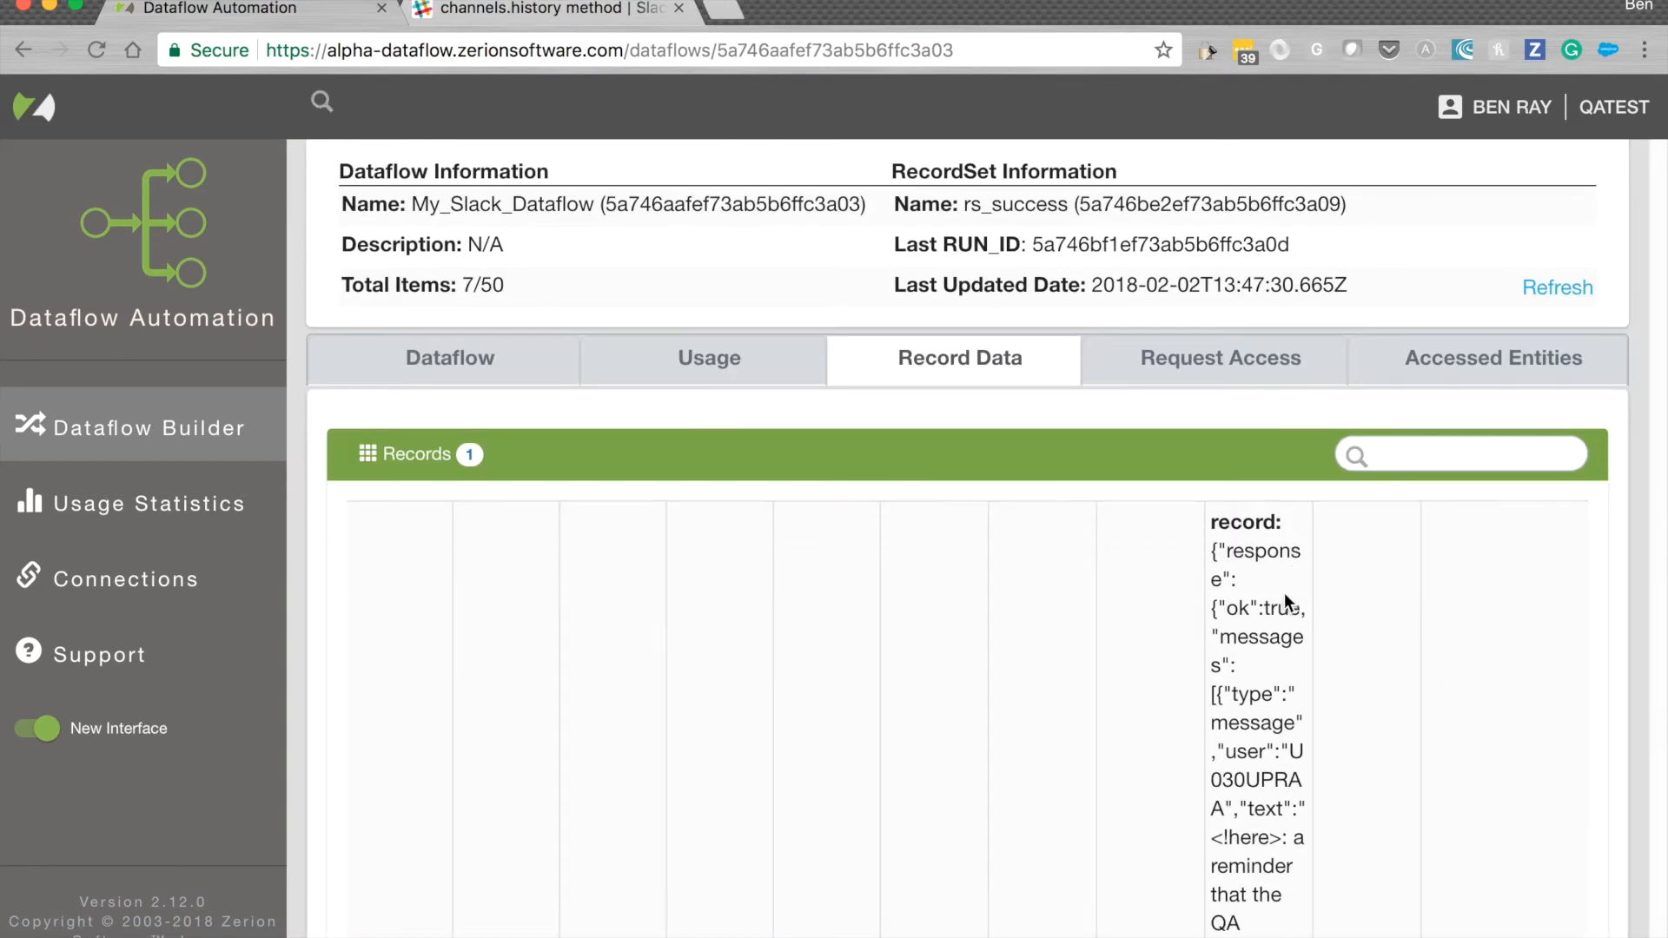
{"action": "scroll", "coordinate": [1499, 624], "scroll_direction": "down", "scroll_amount": 15}
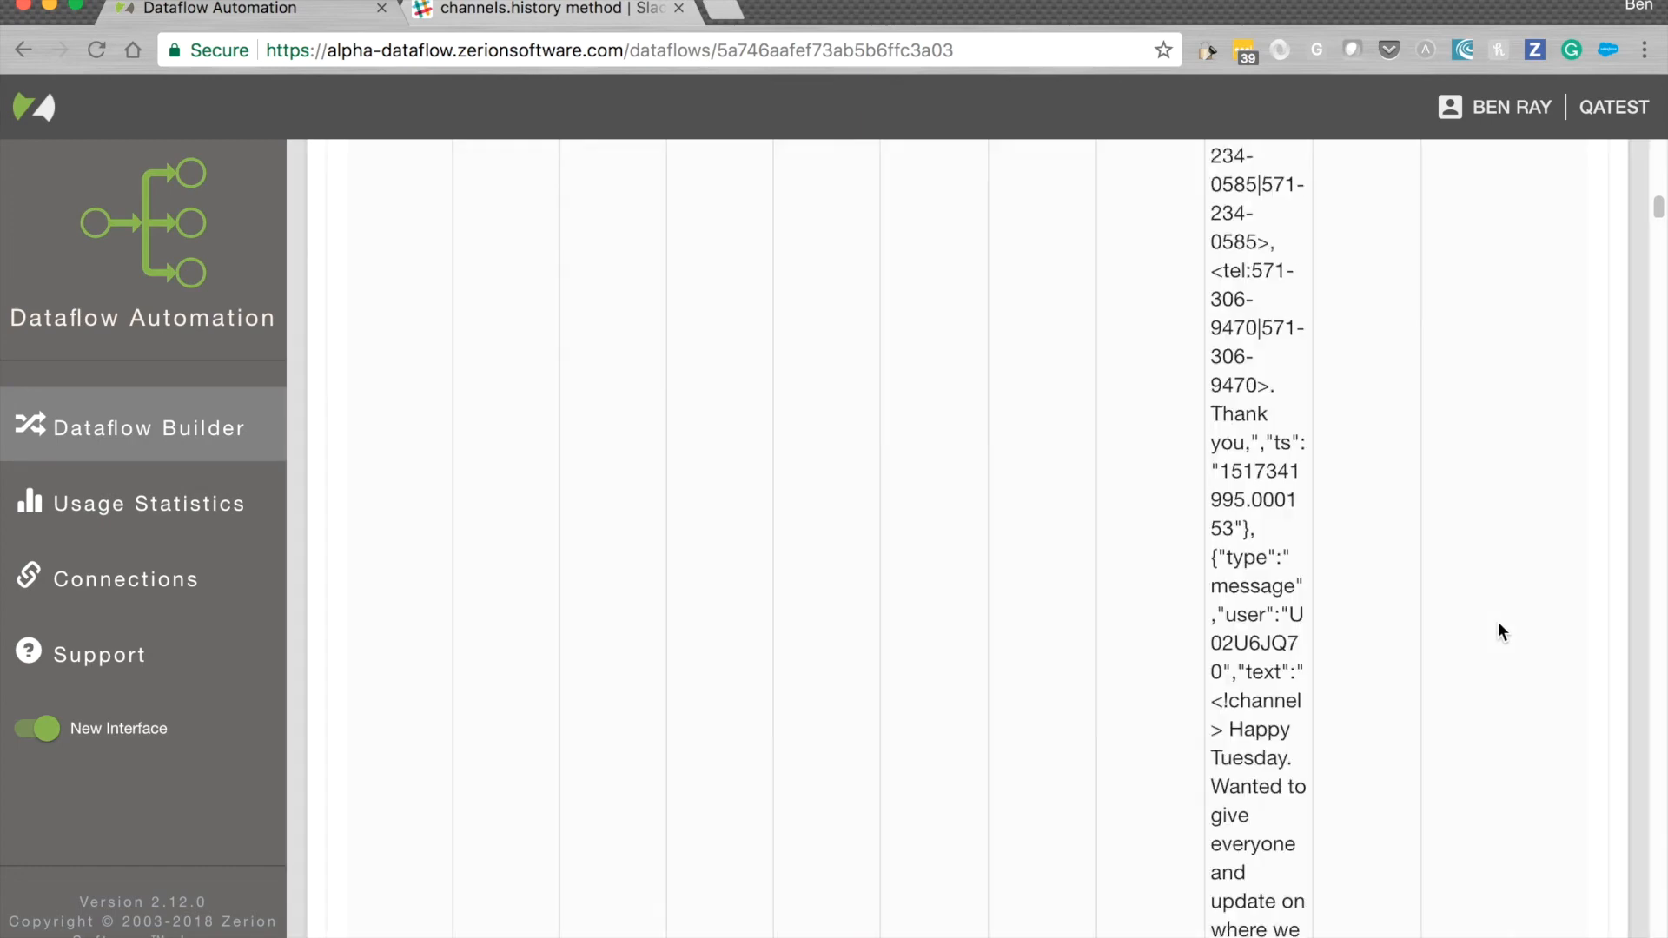
{"action": "left_click_drag", "start_coordinate": [1661, 244], "coordinate": [1663, 534]}
{"action": "scroll", "coordinate": [1477, 556], "scroll_direction": "down", "scroll_amount": 12}
{"action": "scroll", "coordinate": [1449, 559], "scroll_direction": "up", "scroll_amount": 10}
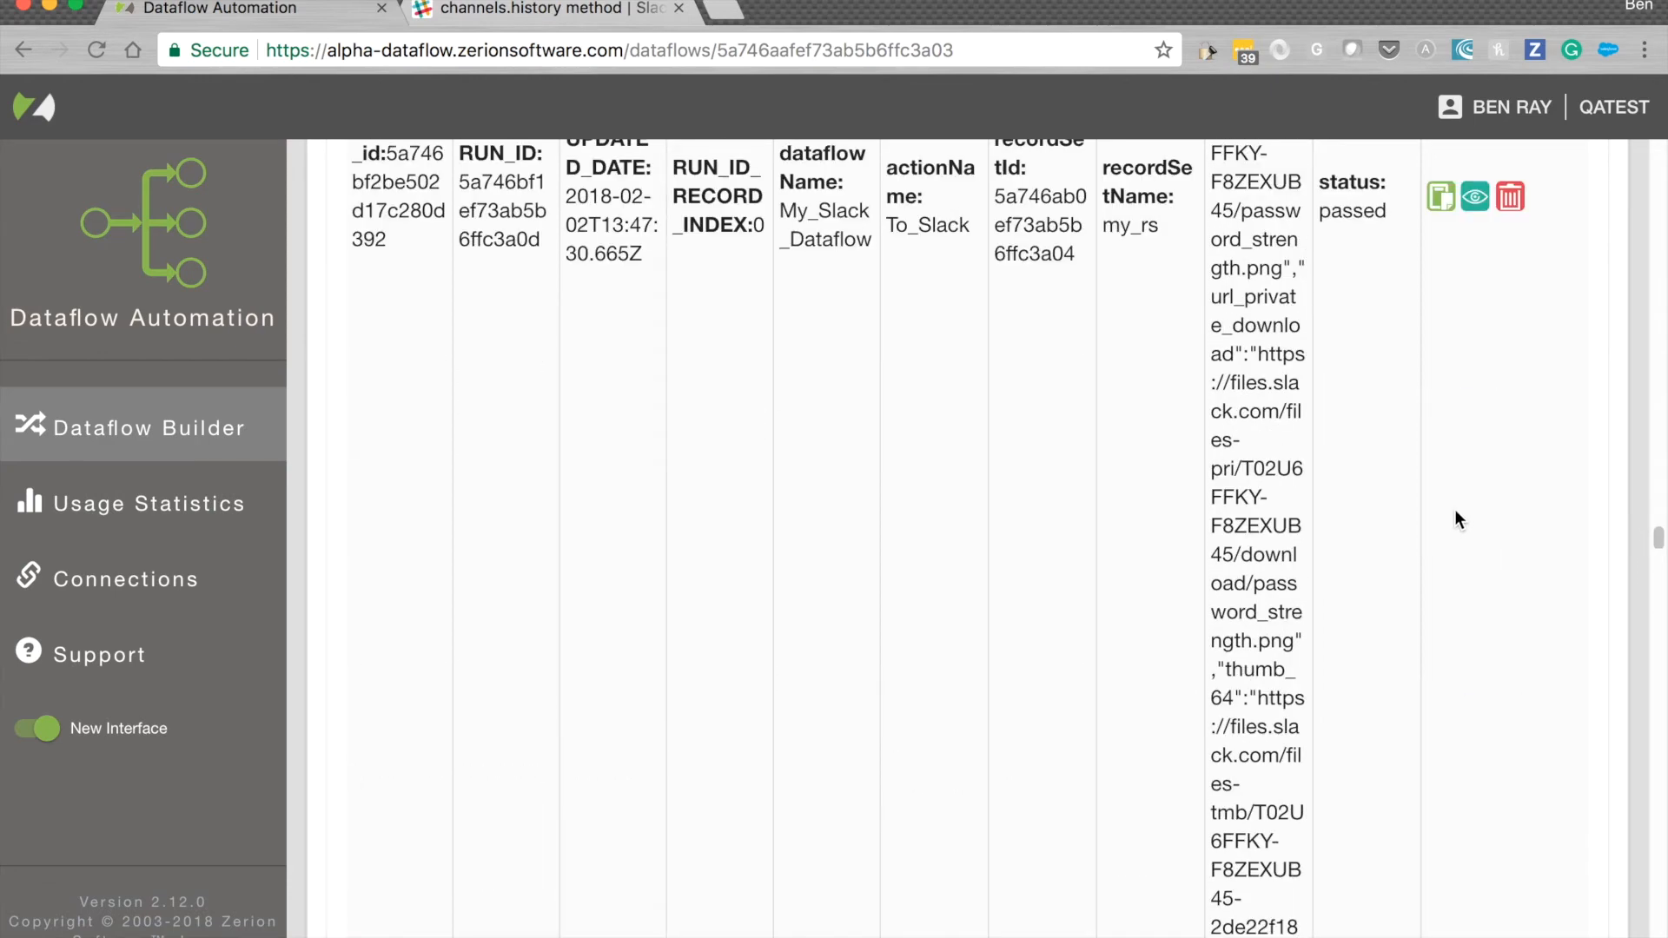
Open the full view of the rs_success record and read through the Slack messages in its response
{"action": "left_click", "coordinate": [1474, 250]}
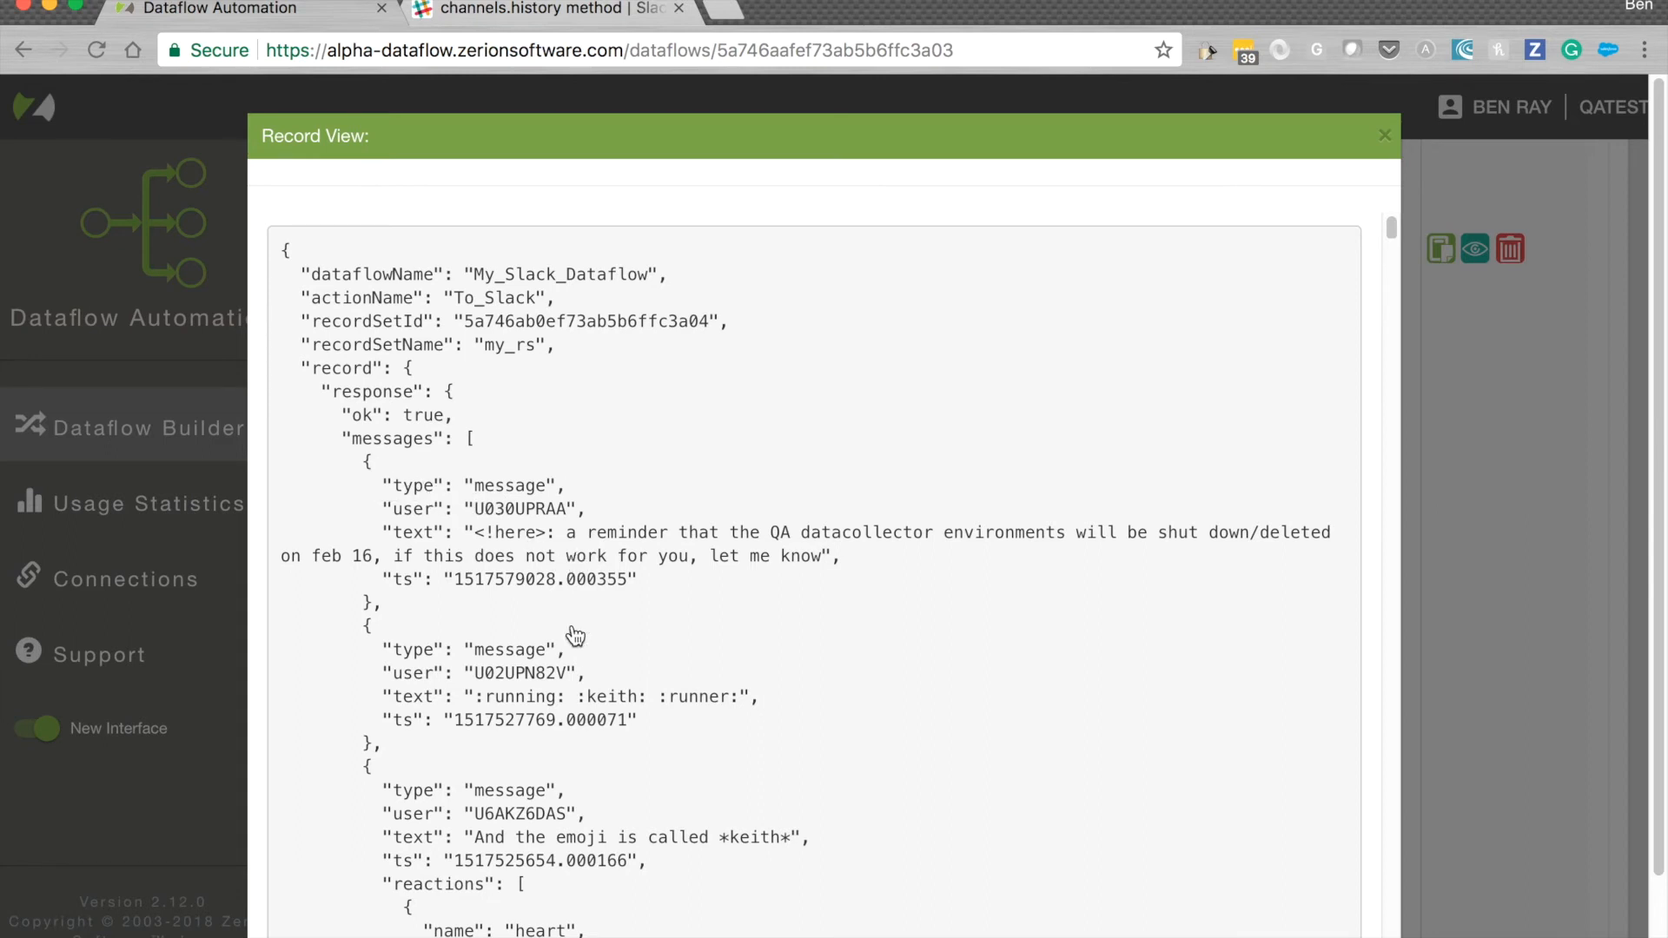
{"action": "scroll", "coordinate": [578, 633], "scroll_direction": "down", "scroll_amount": 3}
{"action": "scroll", "coordinate": [570, 728], "scroll_direction": "down", "scroll_amount": 3}
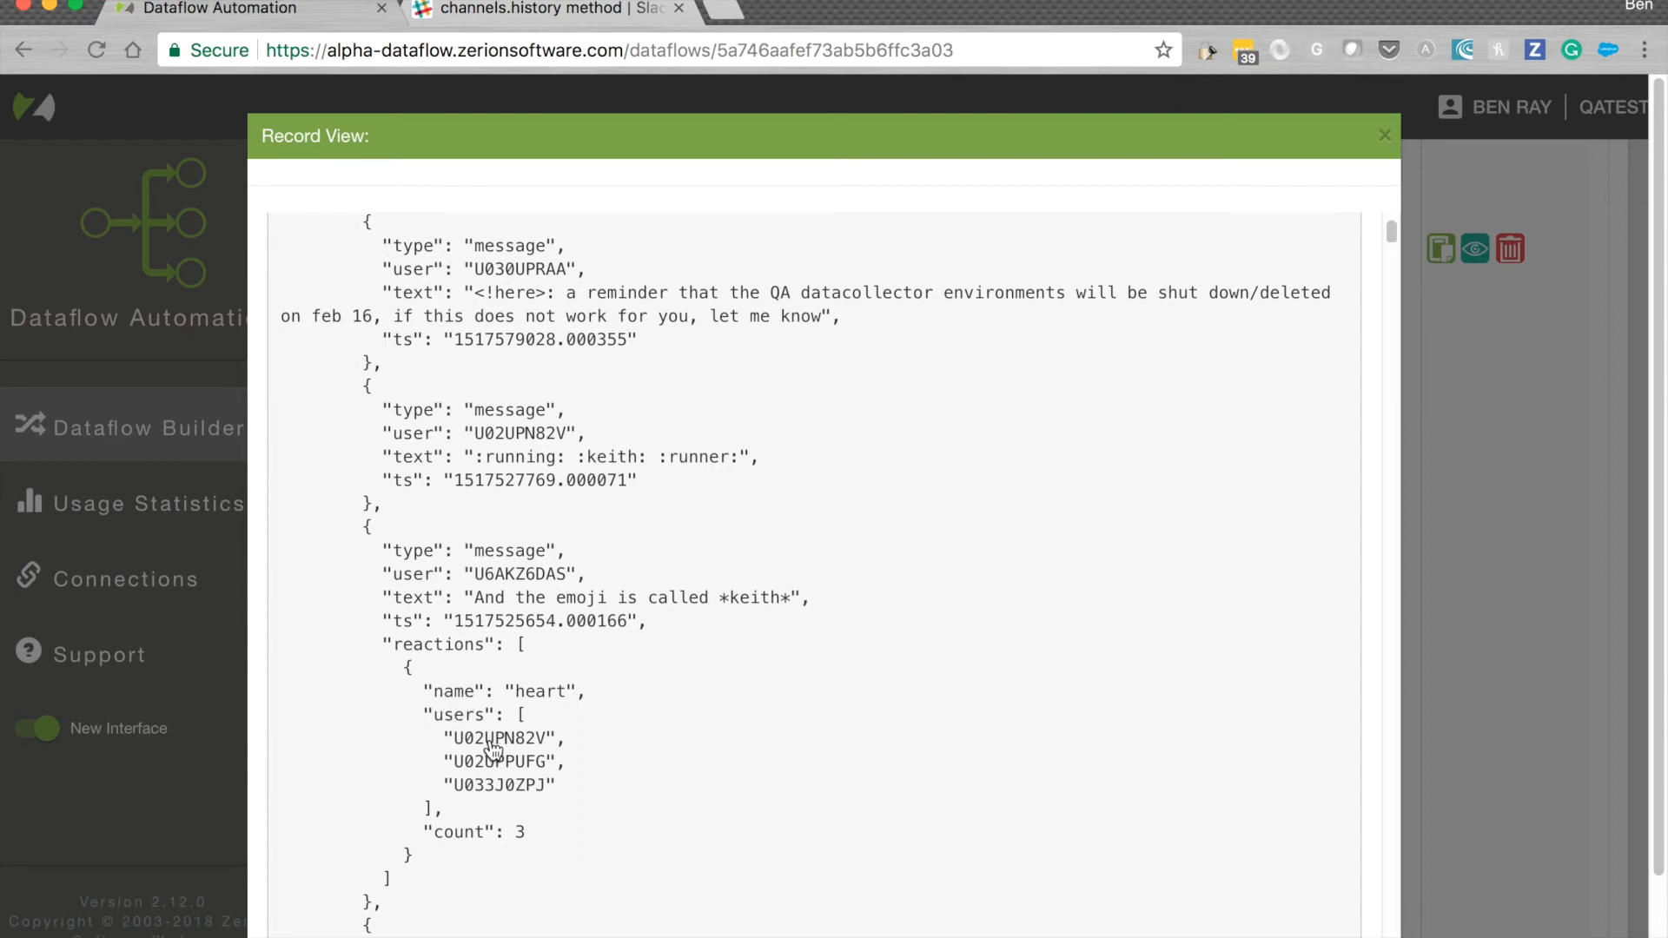
{"action": "scroll", "coordinate": [502, 740], "scroll_direction": "down", "scroll_amount": 10}
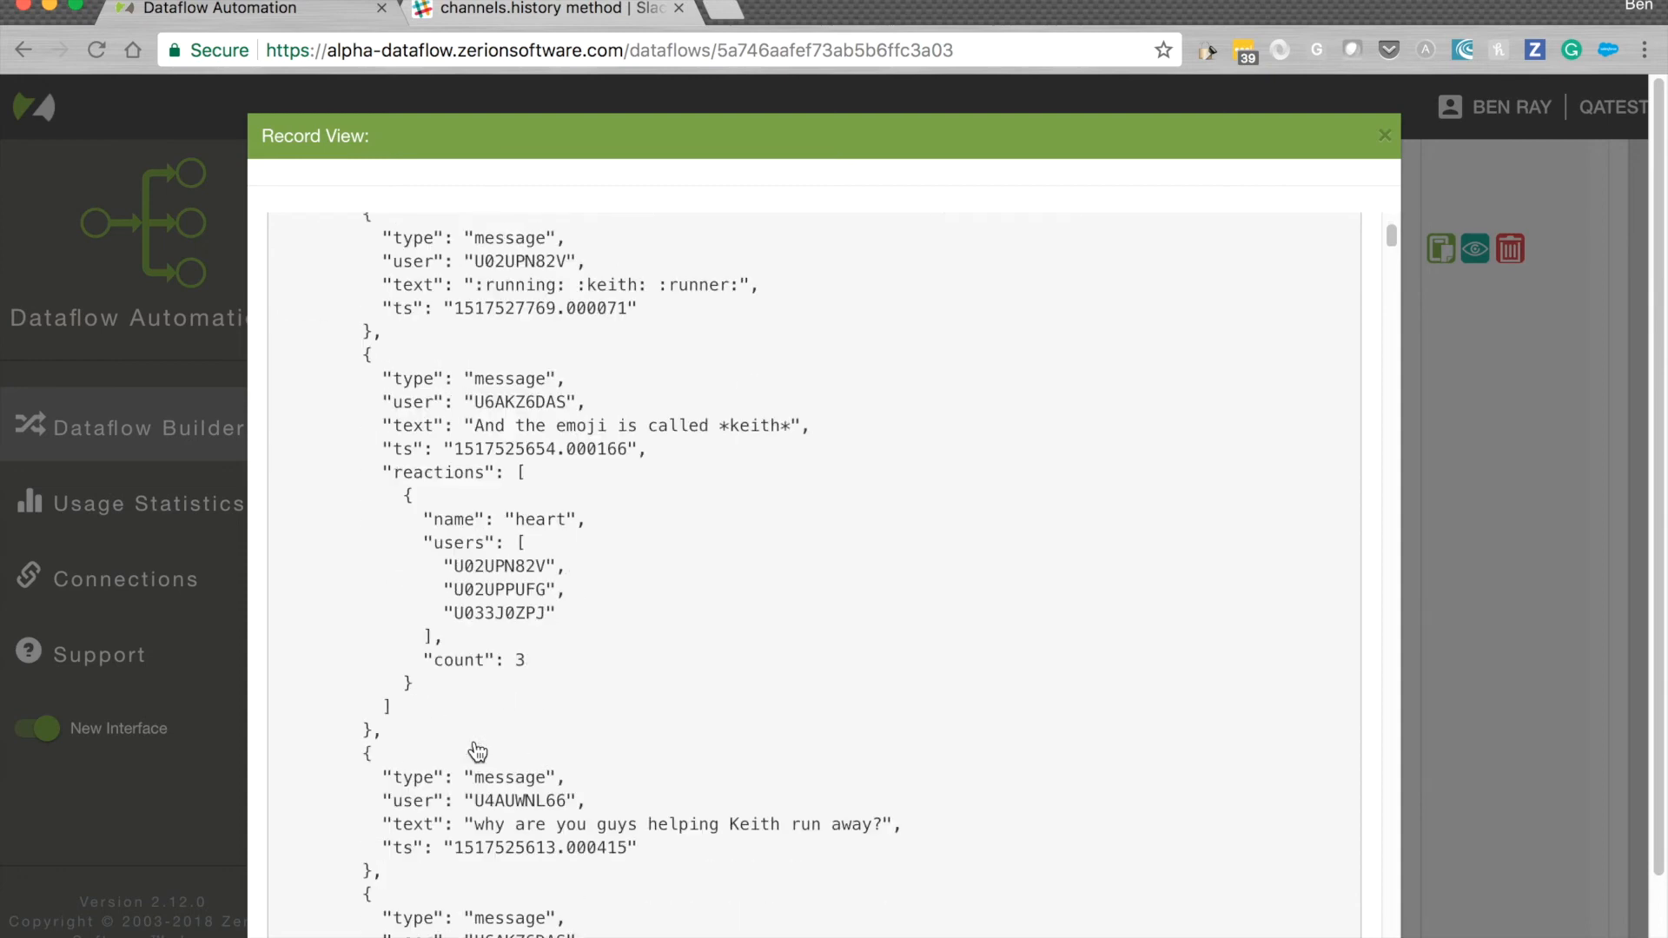
{"action": "scroll", "coordinate": [469, 749], "scroll_direction": "up", "scroll_amount": 15}
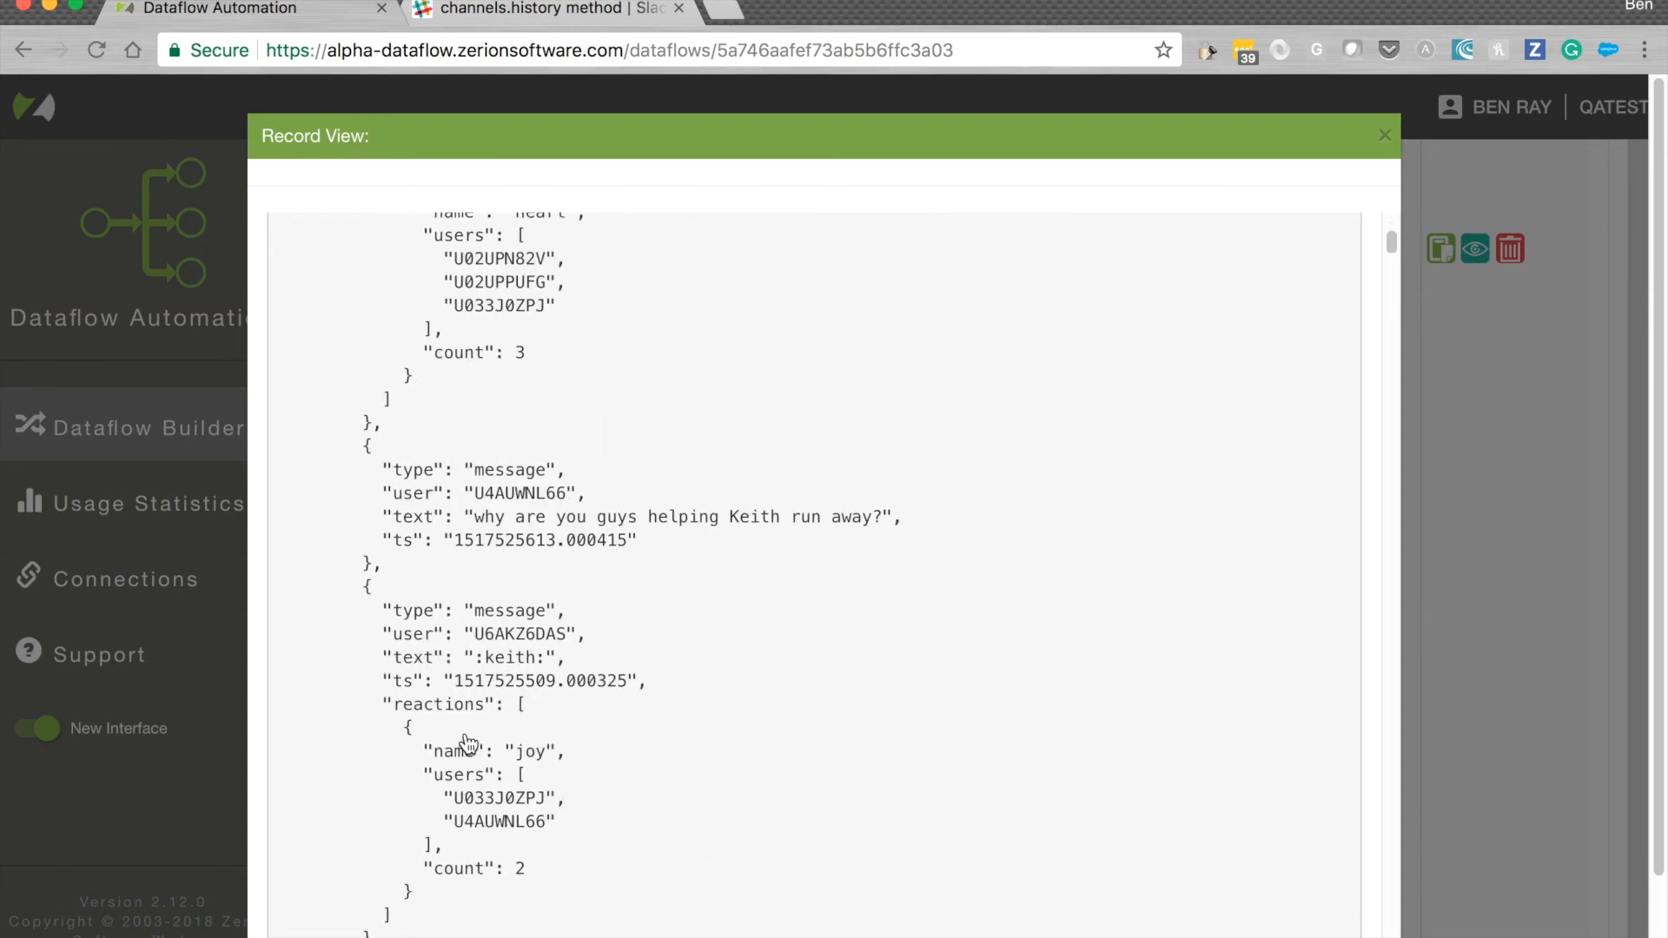